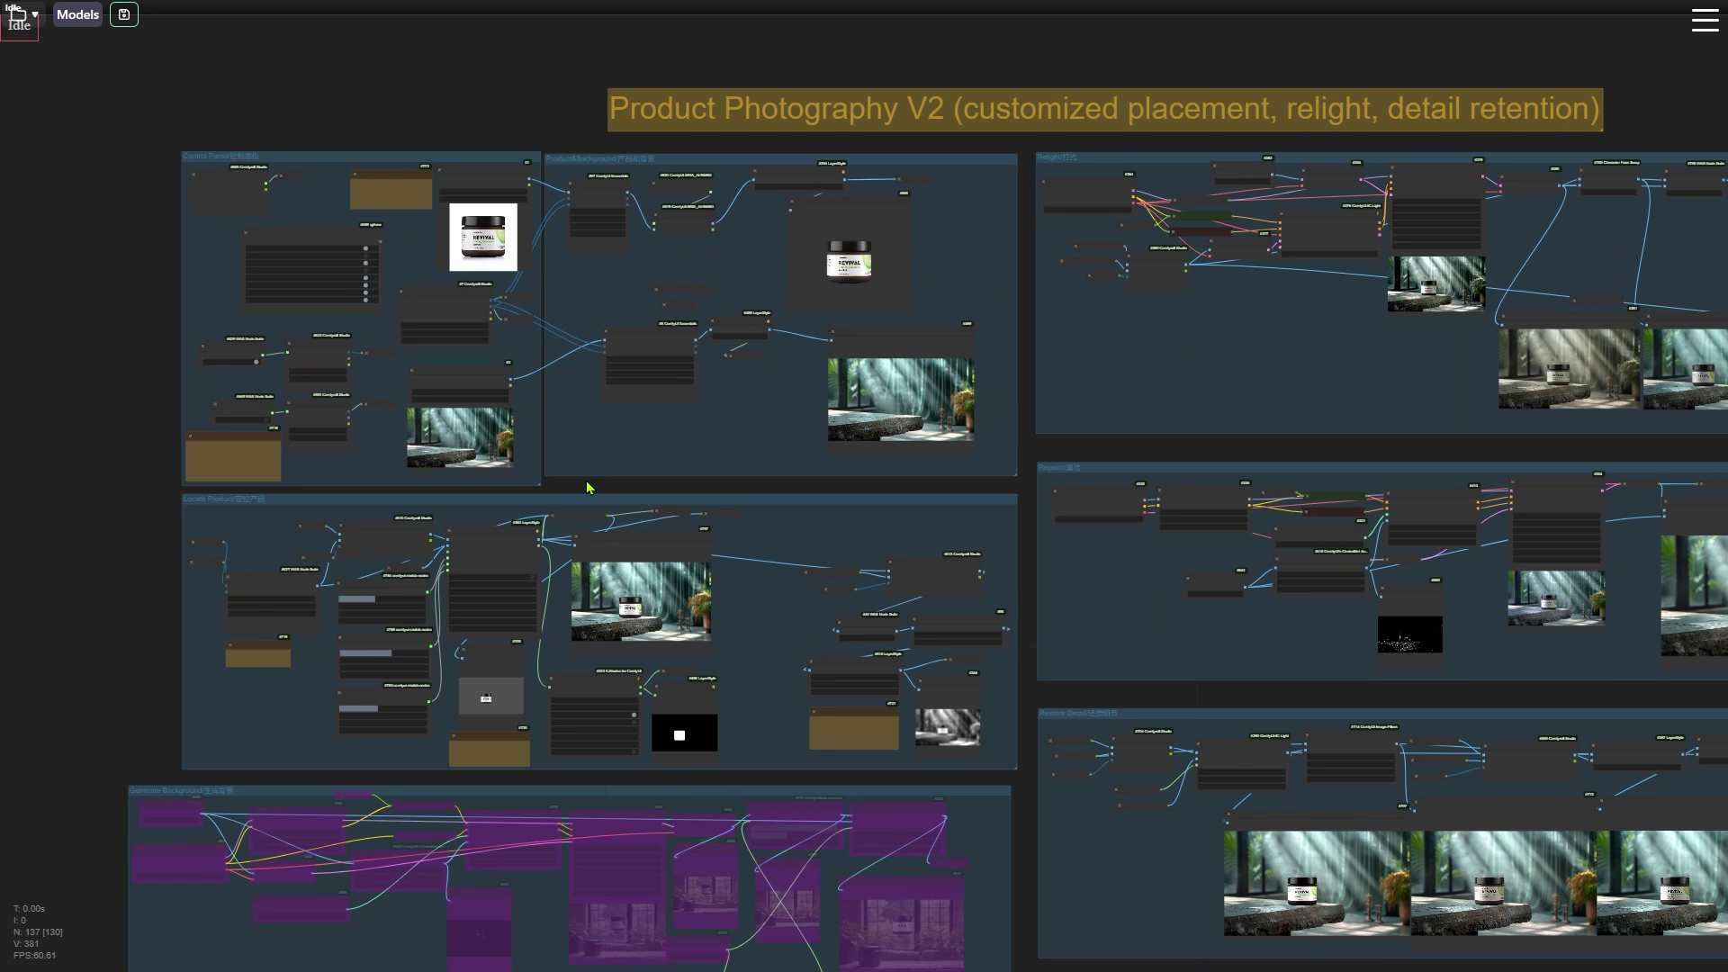
- Pan past Control Panel and Product&Background, then scroll down through Relight and Repaint to Restore Detail
scroll(586, 487, up, 5)
drag(604, 495, 698, 611)
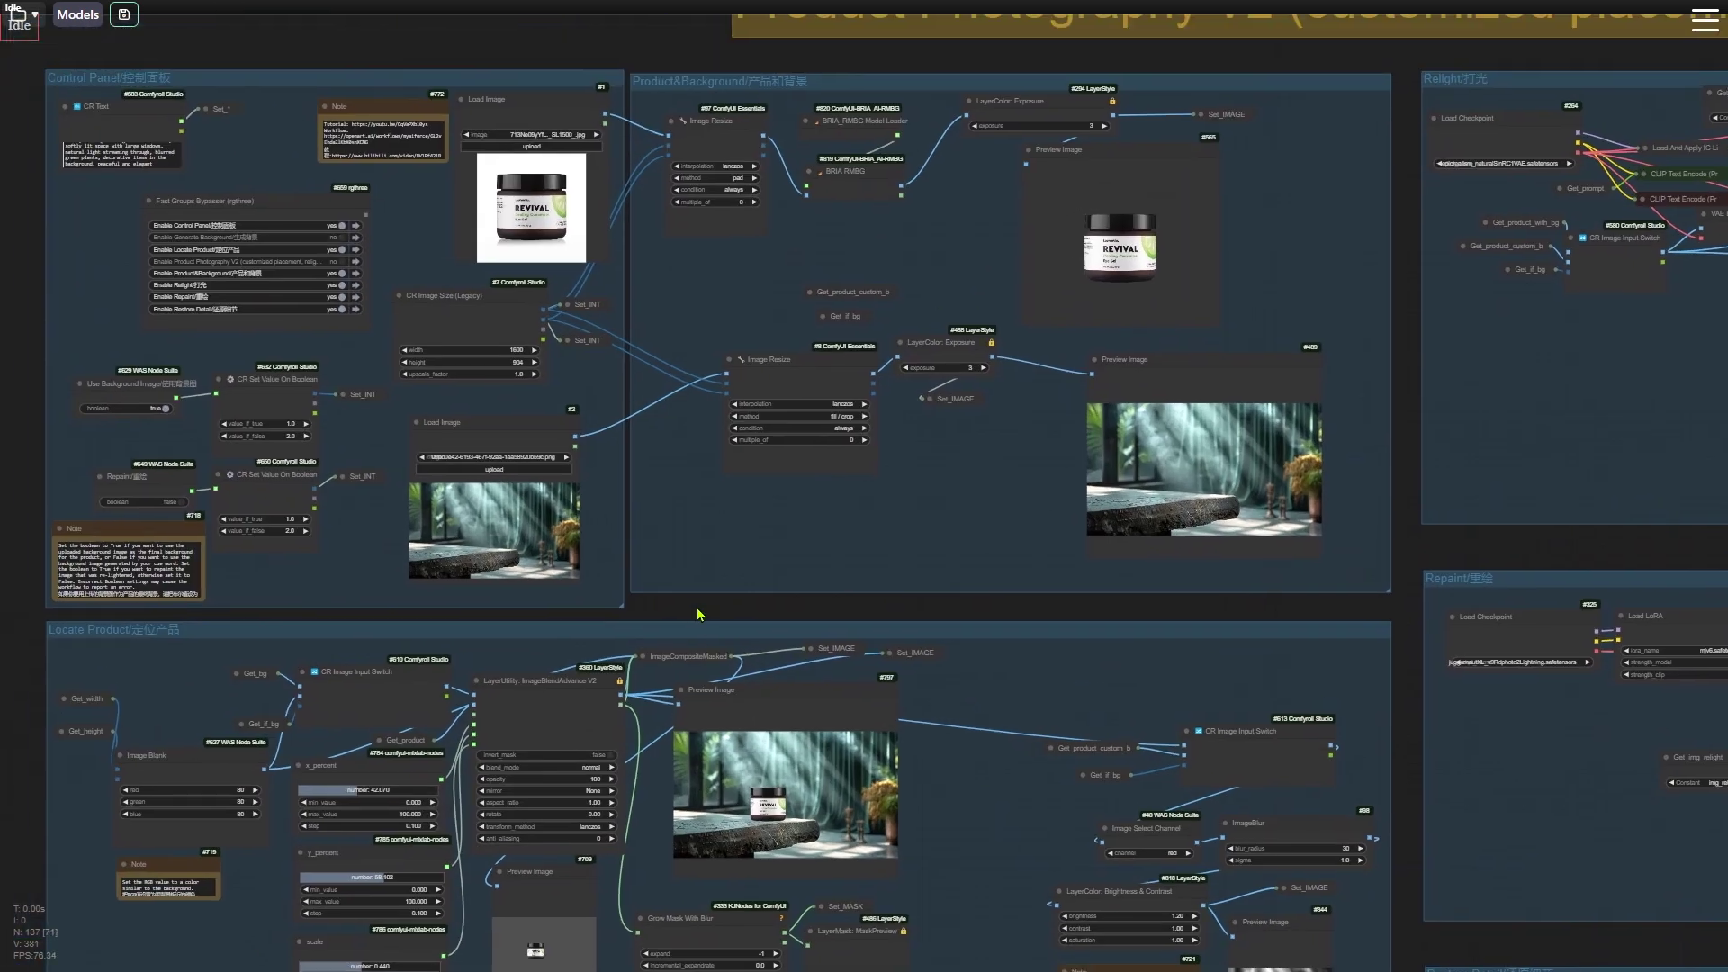
scroll(878, 607, down, 3)
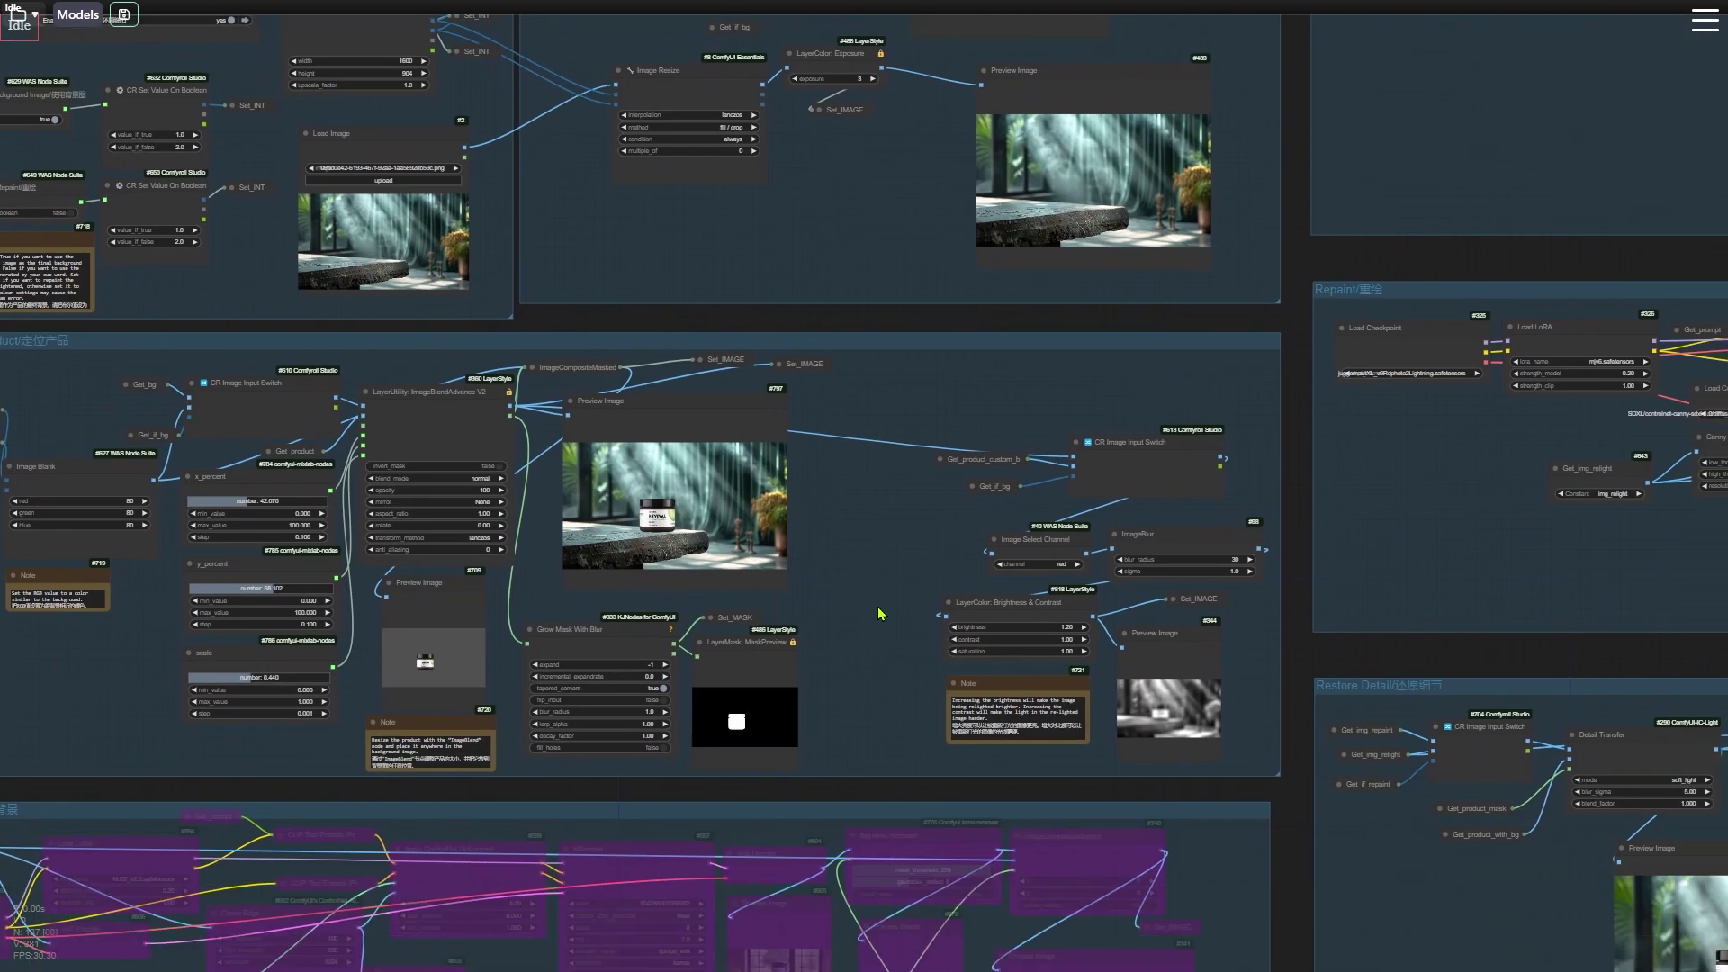
scroll(1110, 556, down, 10)
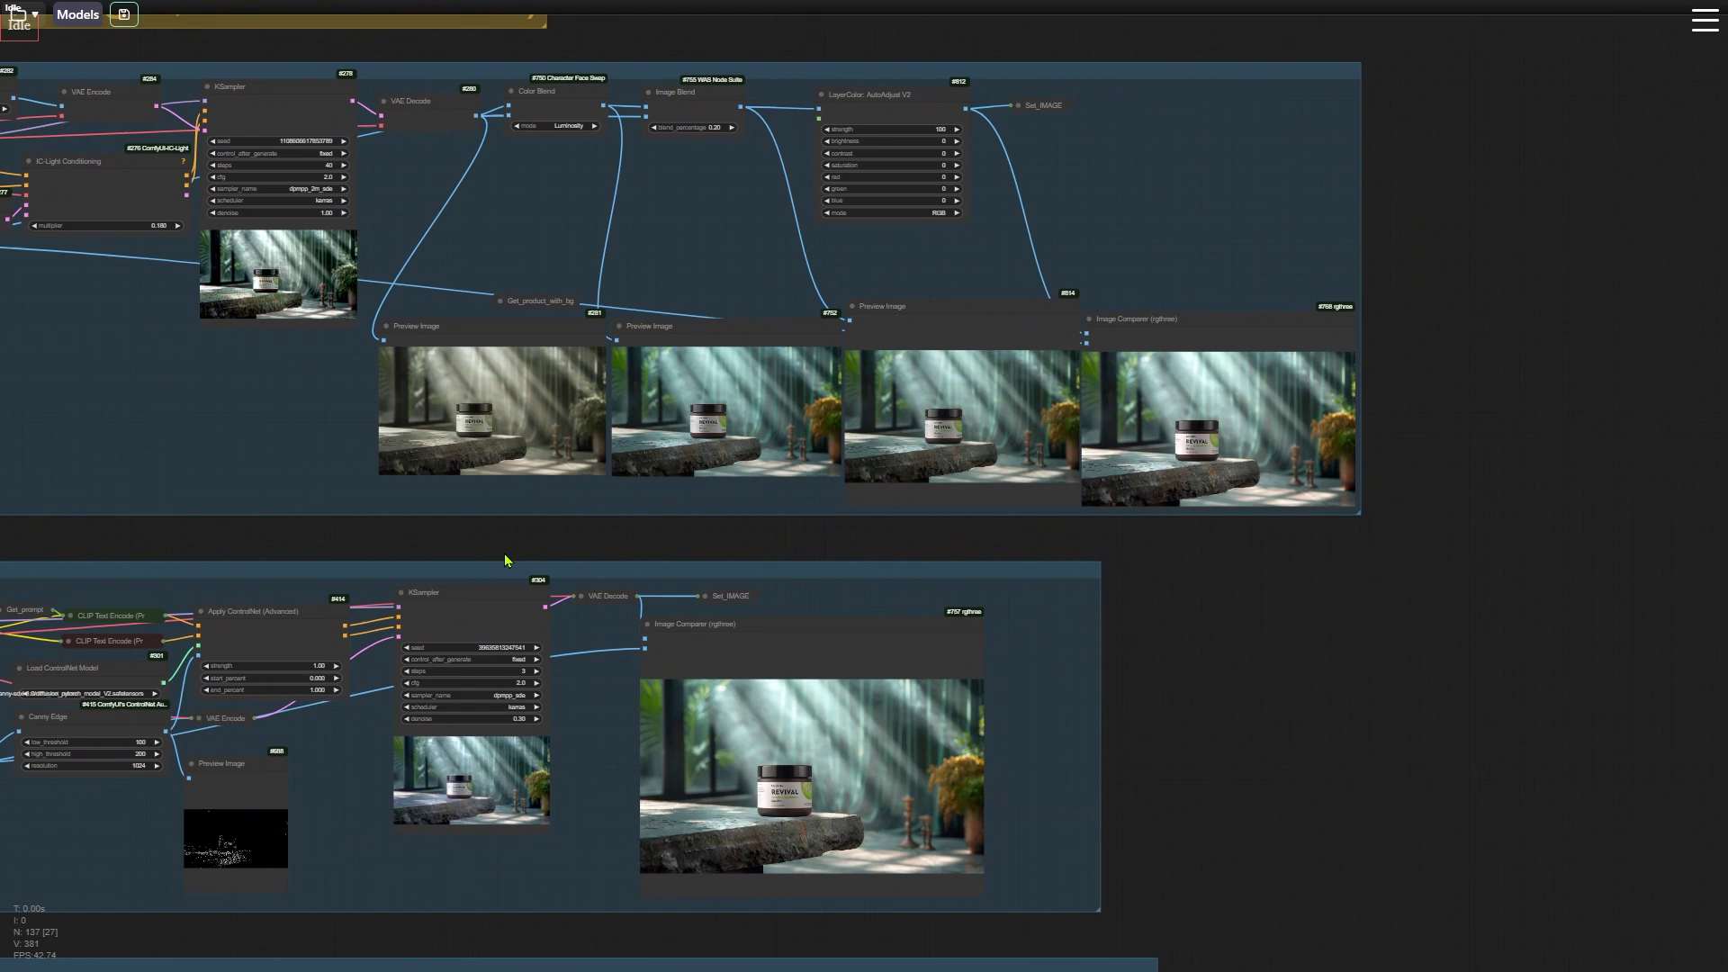
scroll(1197, 918, down, 10)
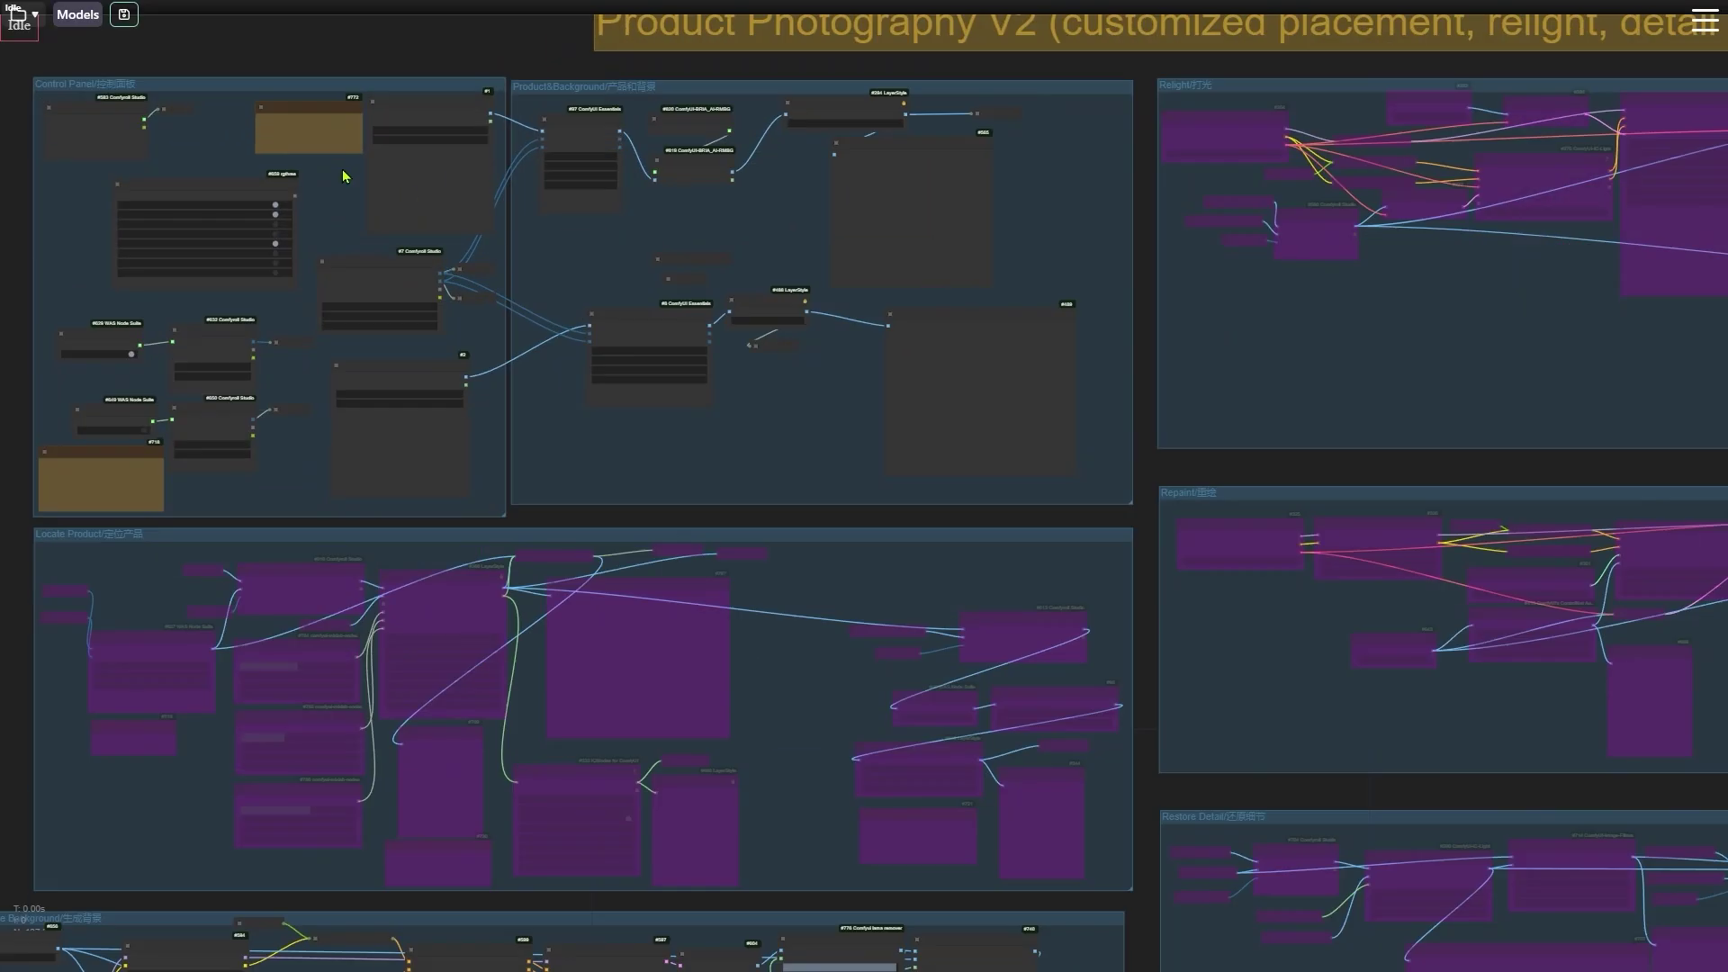
- Select the eye-cream jar's Load Image node and zoom around the product and podium background images
scroll(400, 280, down, 4)
scroll(432, 360, up, 6)
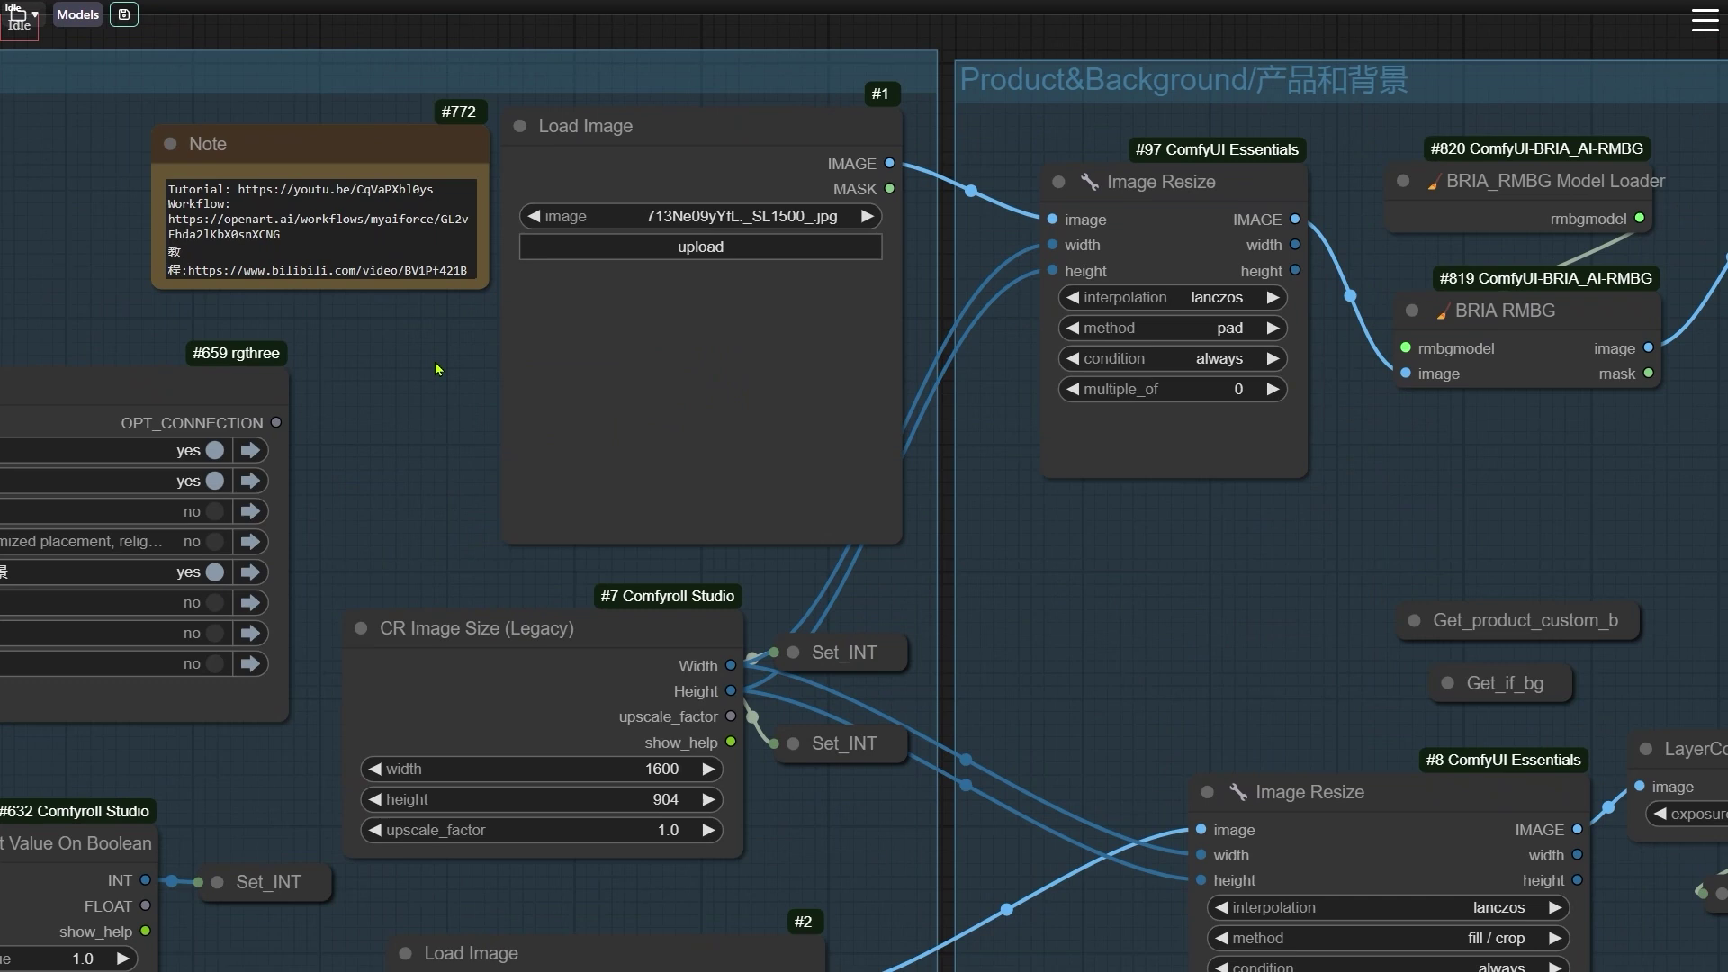
click(797, 283)
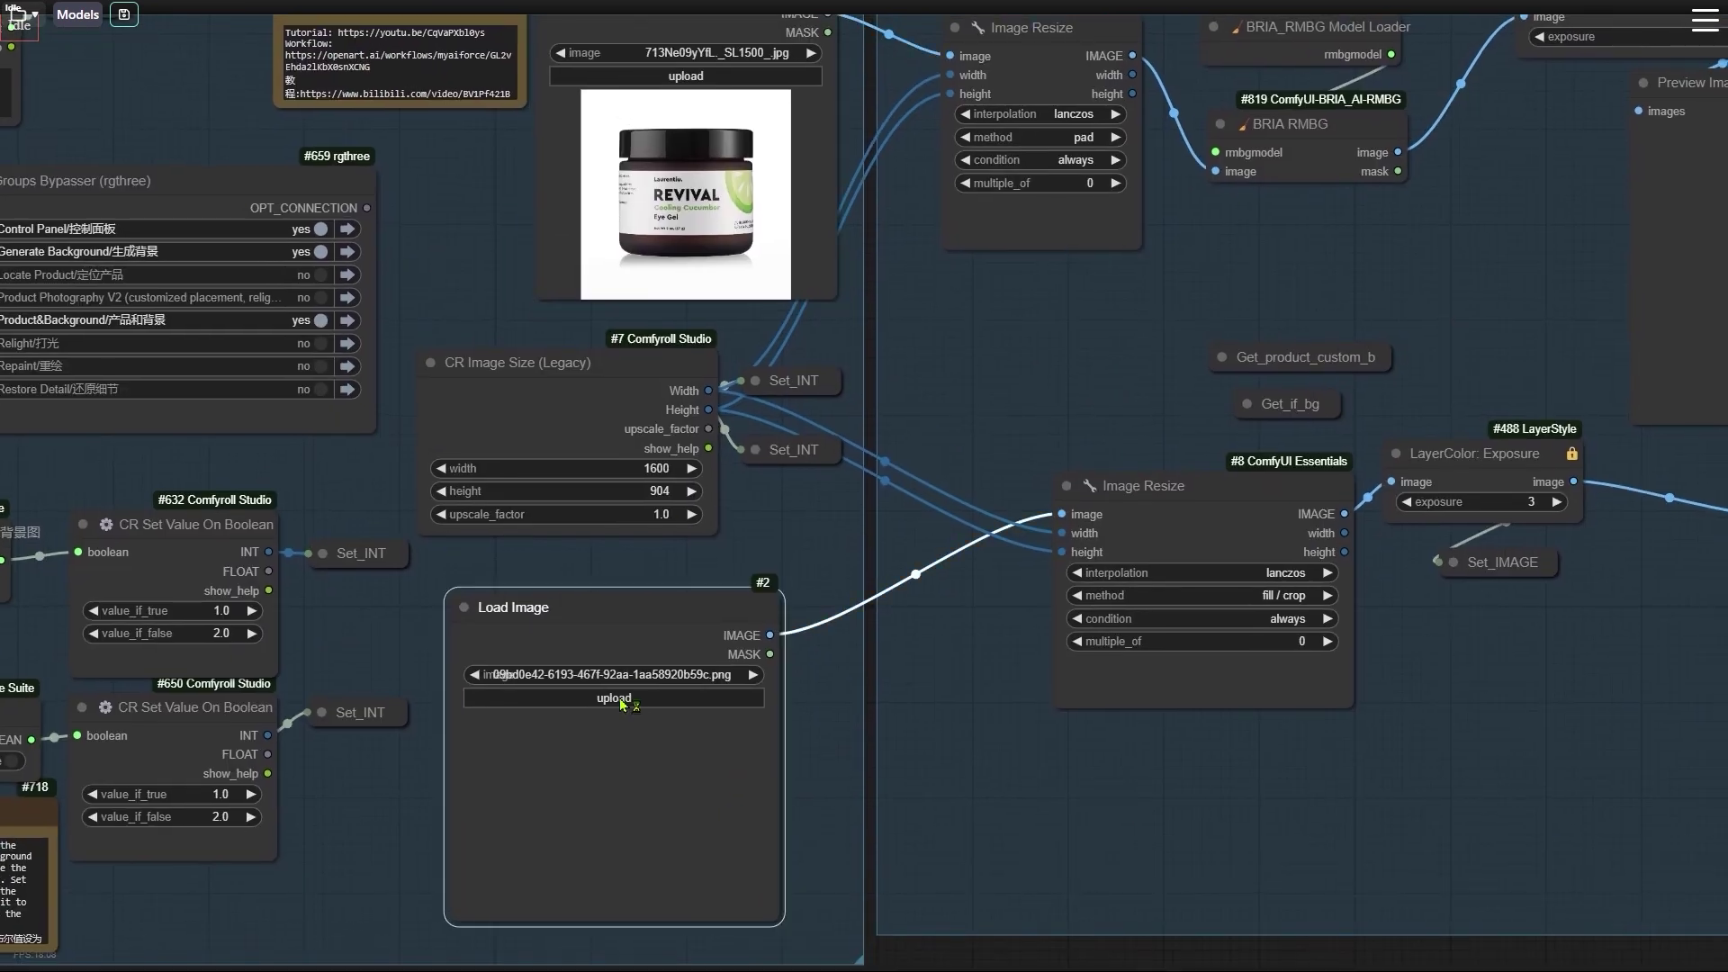
scroll(974, 539, down, 3)
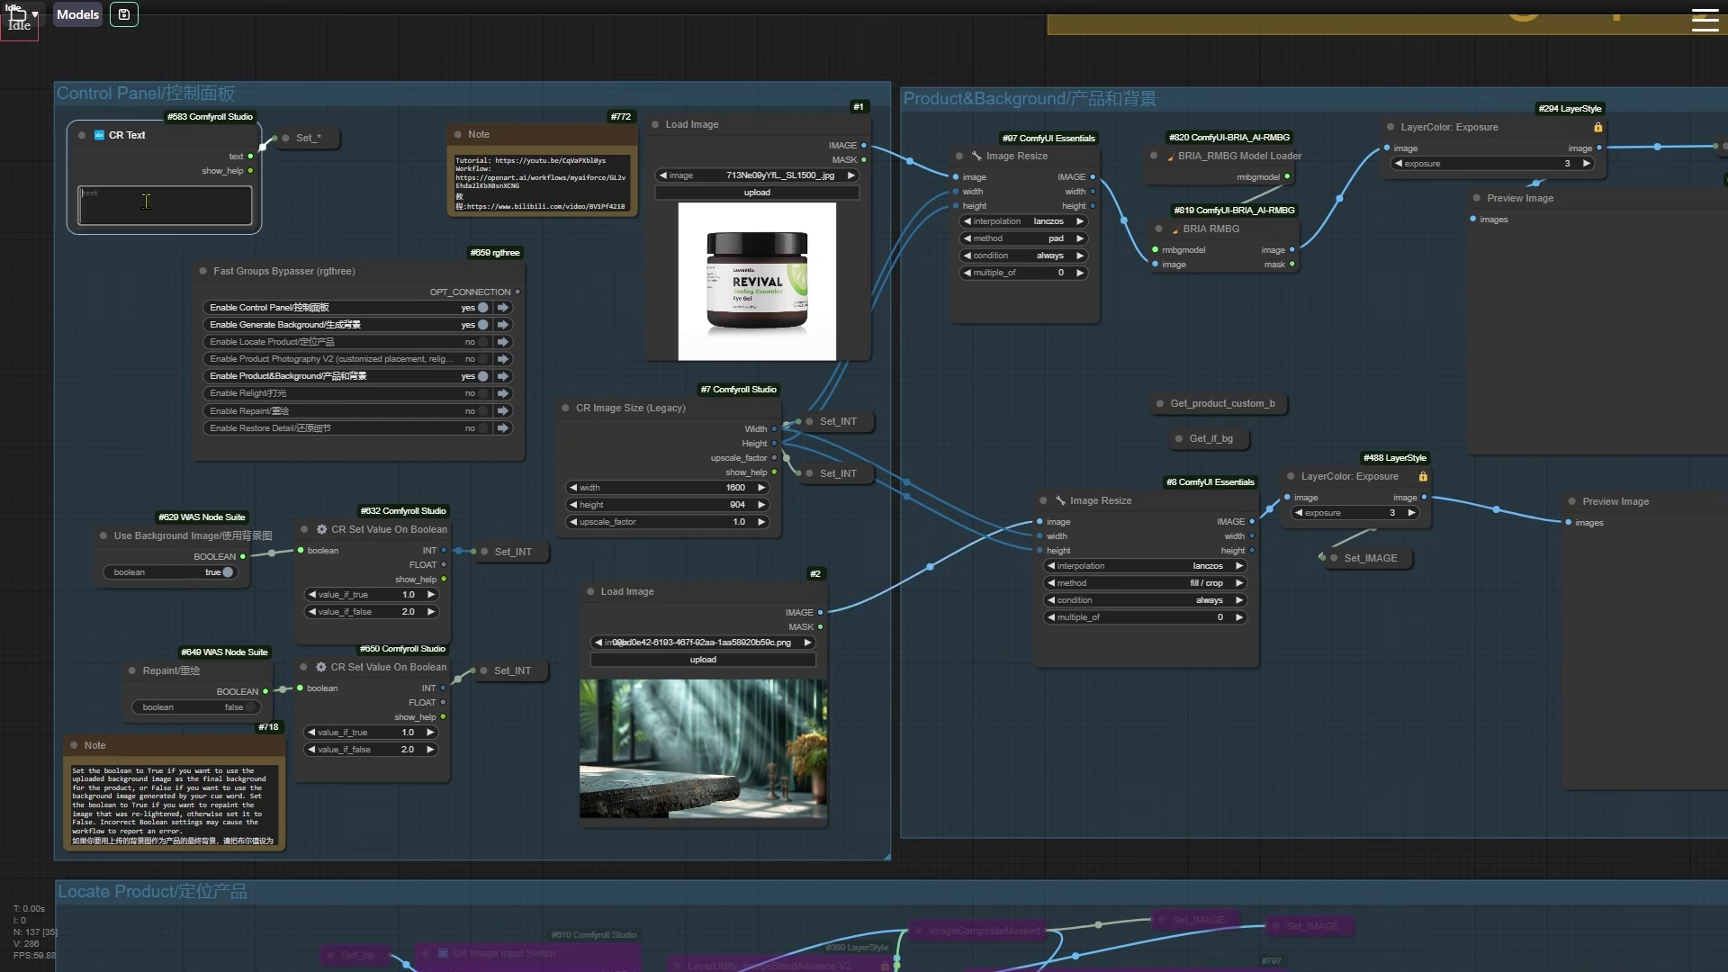
scroll(108, 261, up, 5)
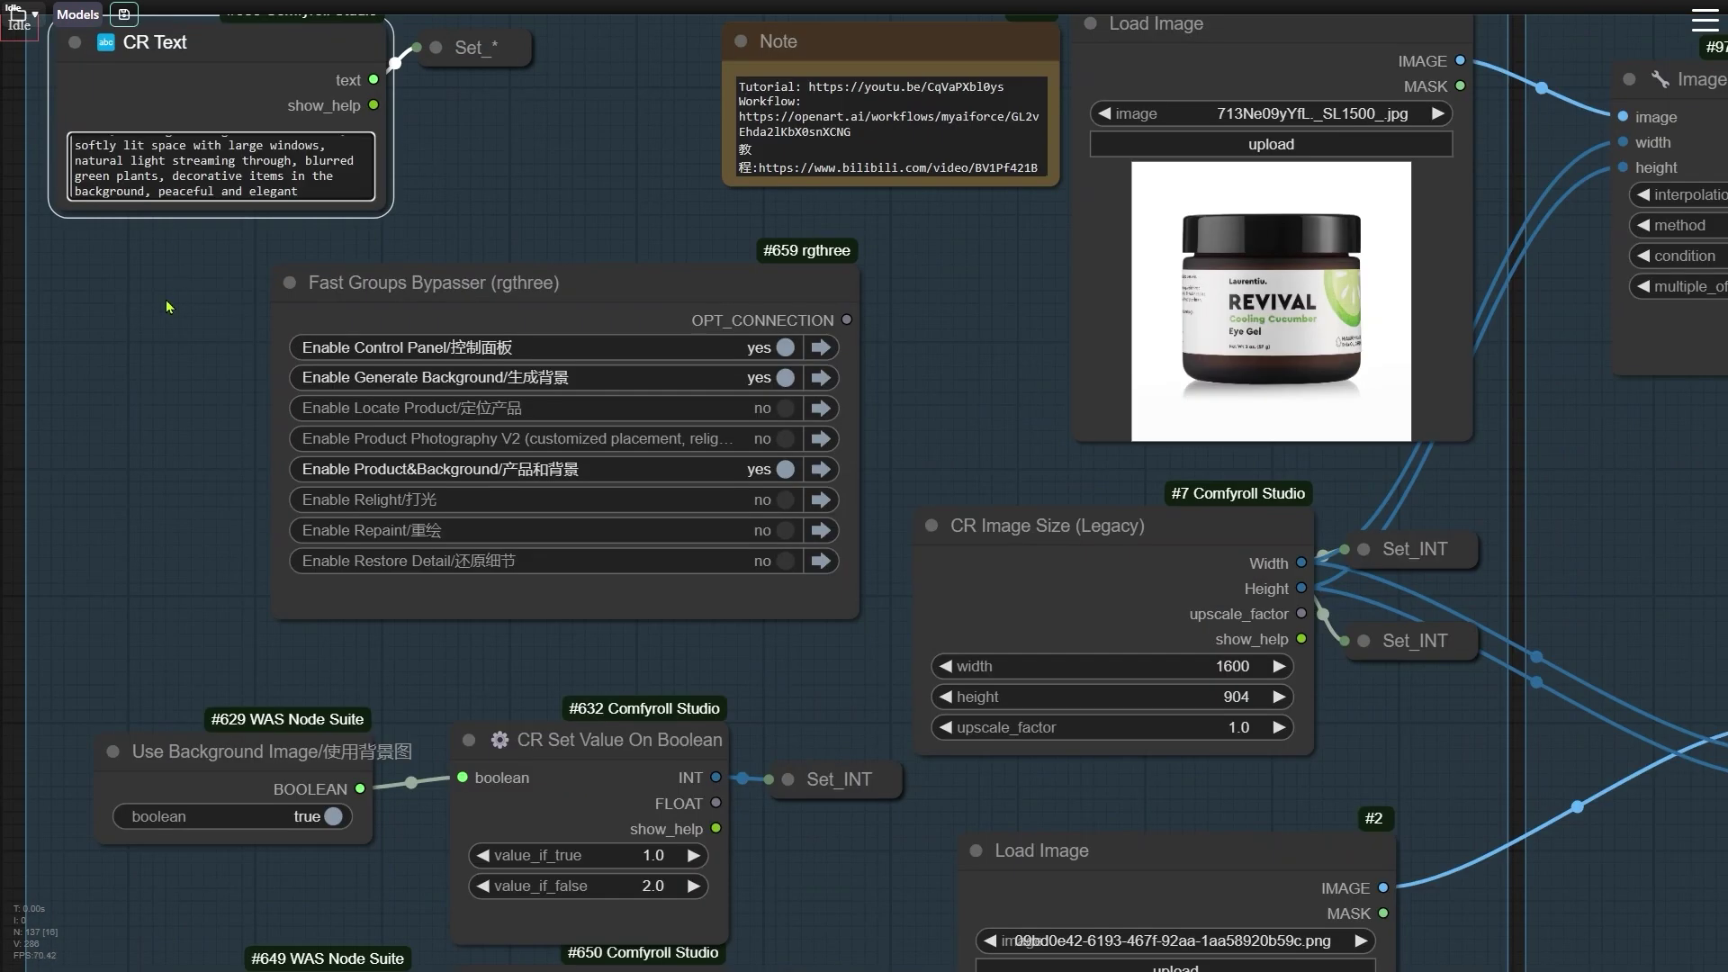
scroll(168, 307, down, 4)
scroll(619, 538, up, 3)
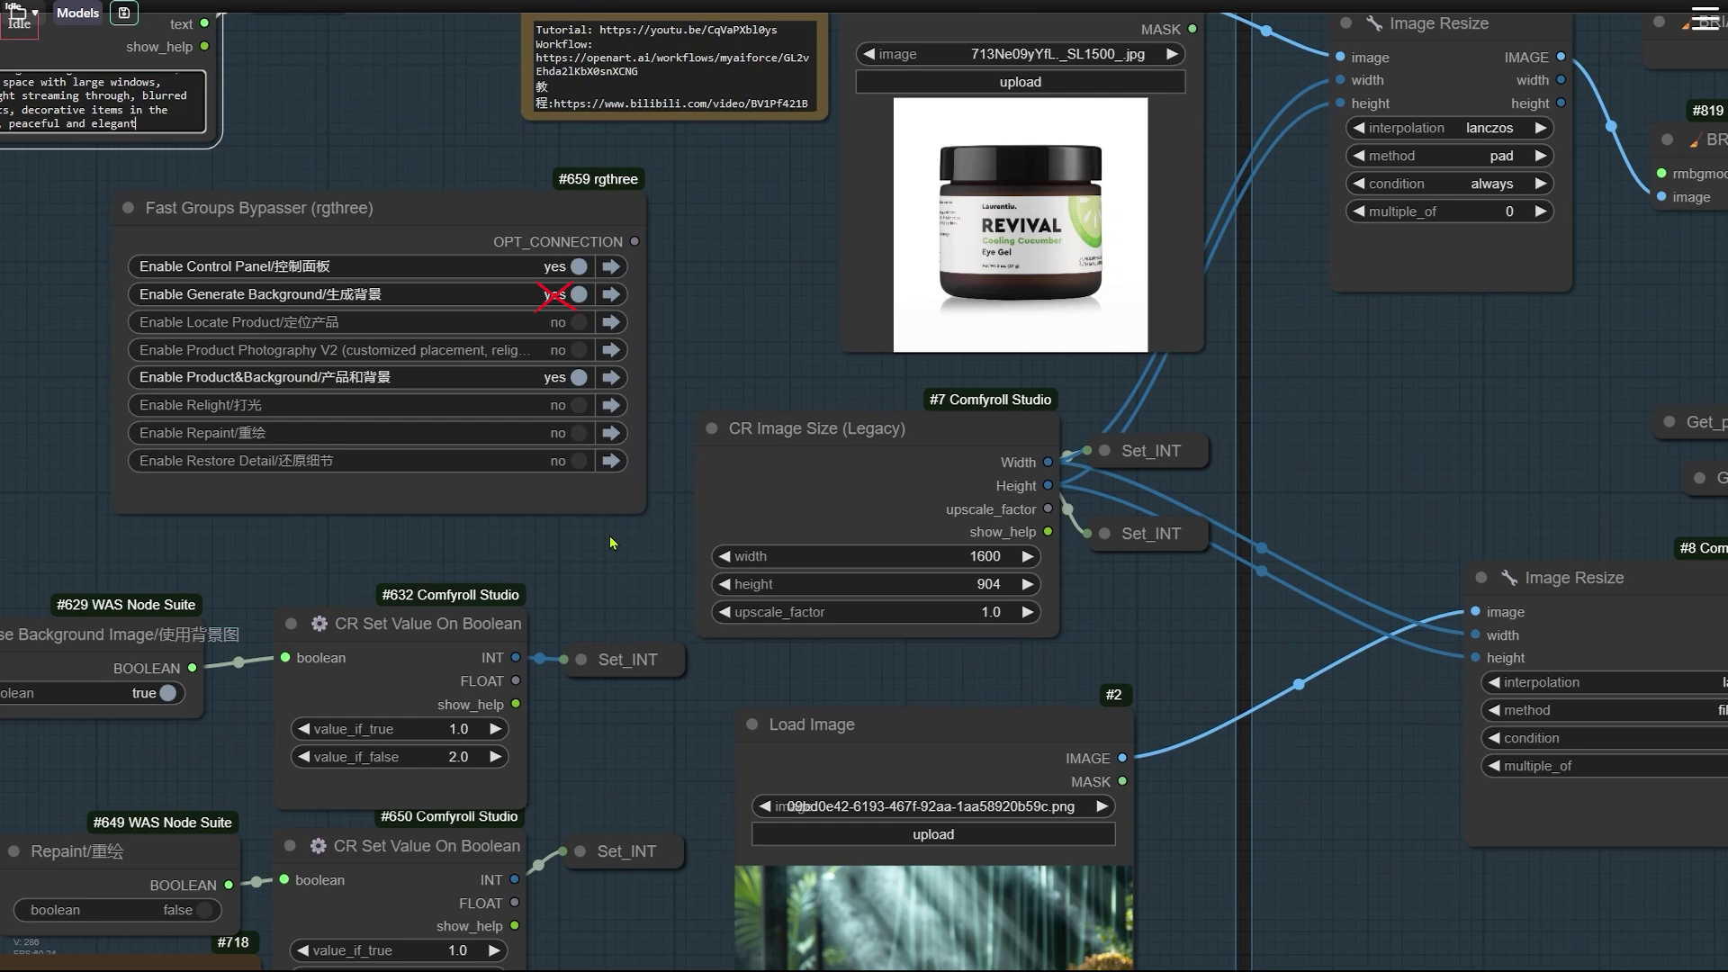
- Queue the workflow at the Product&Background group and inspect the cut-out jar and resized background previews
scroll(612, 542, down, 3)
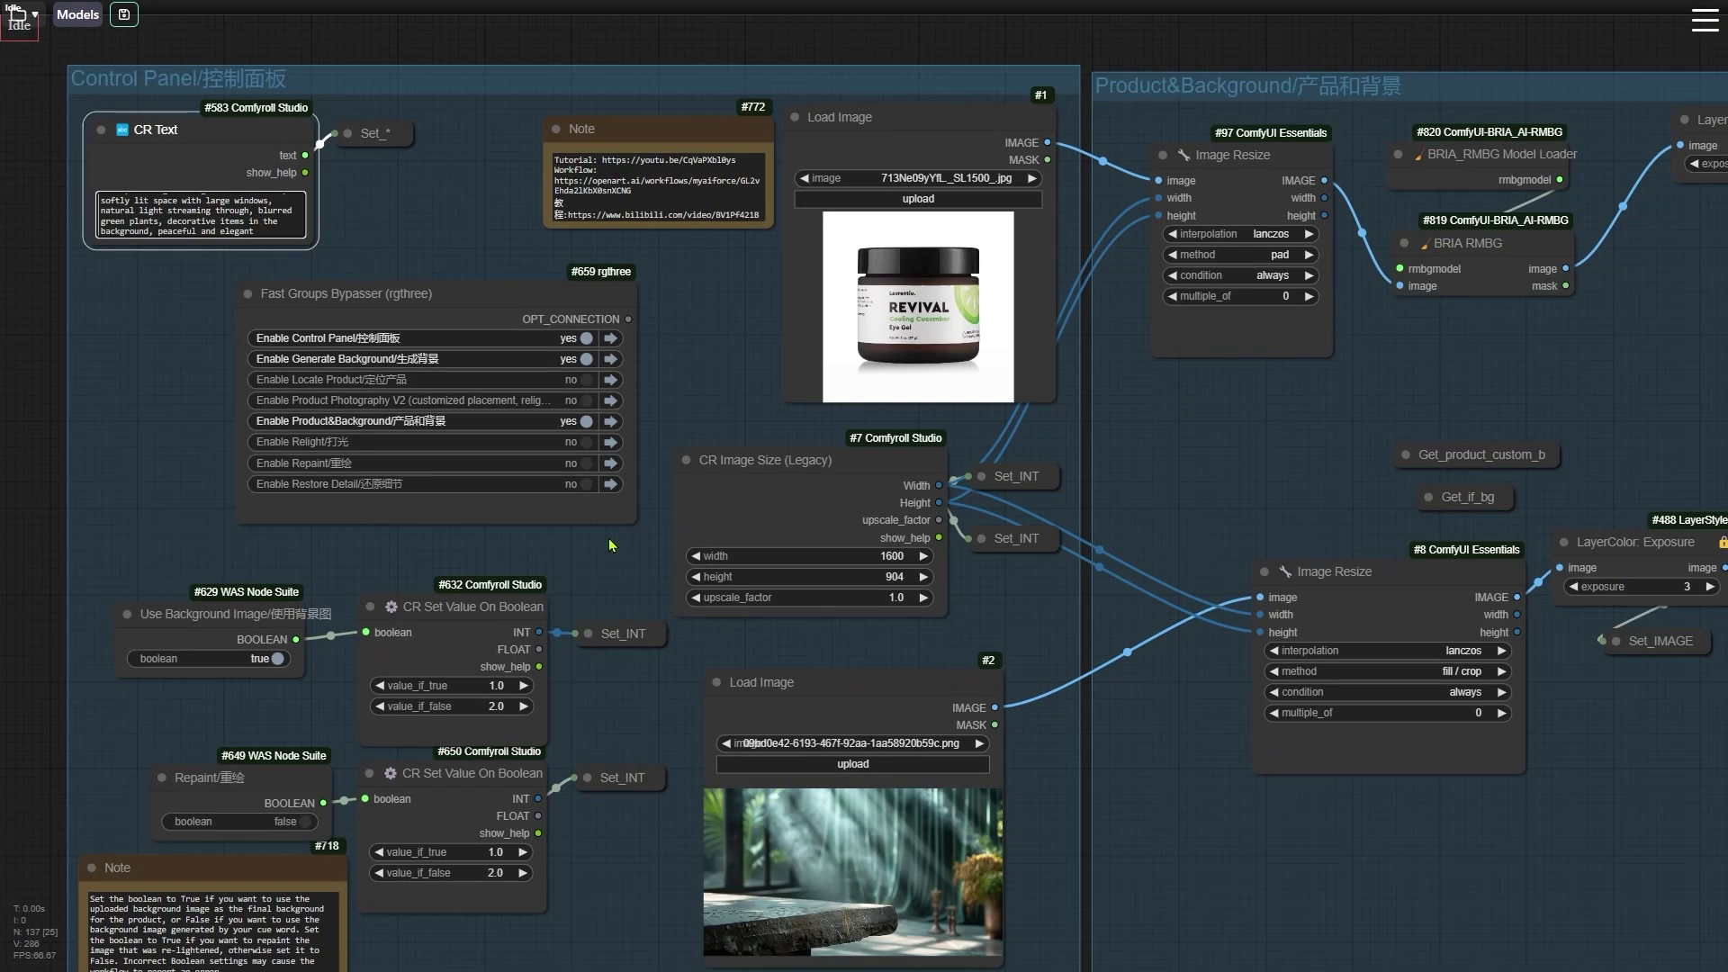
drag(1267, 364, 754, 299)
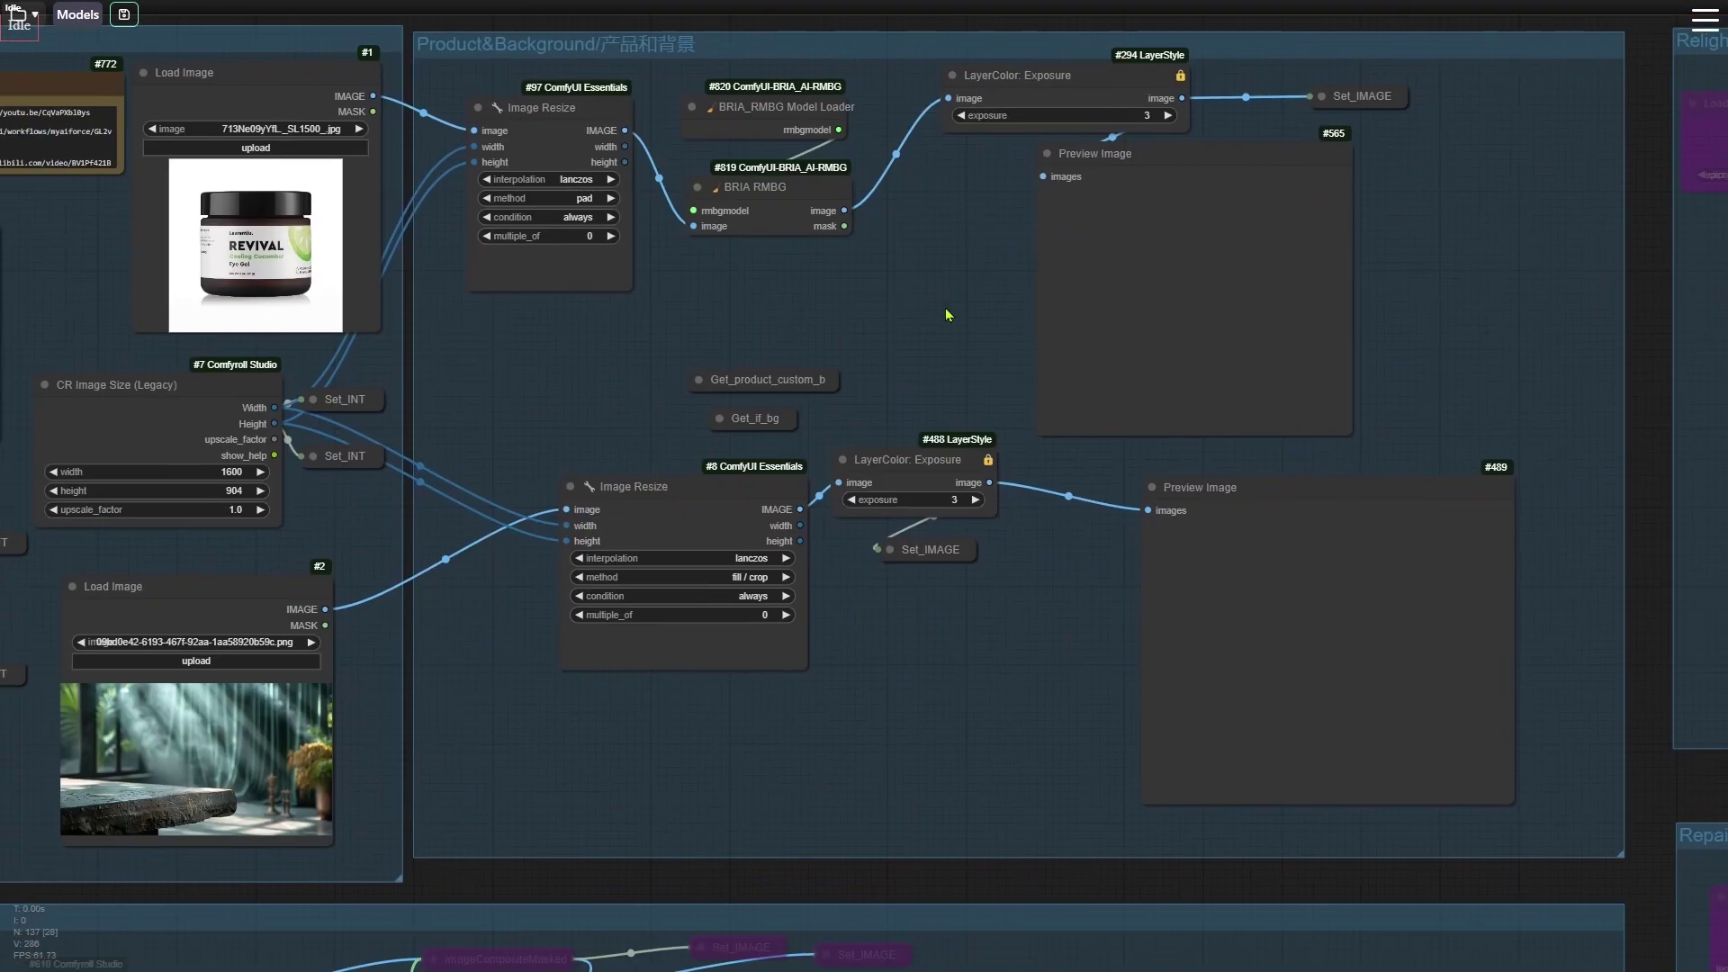
key(ctrl+Return)
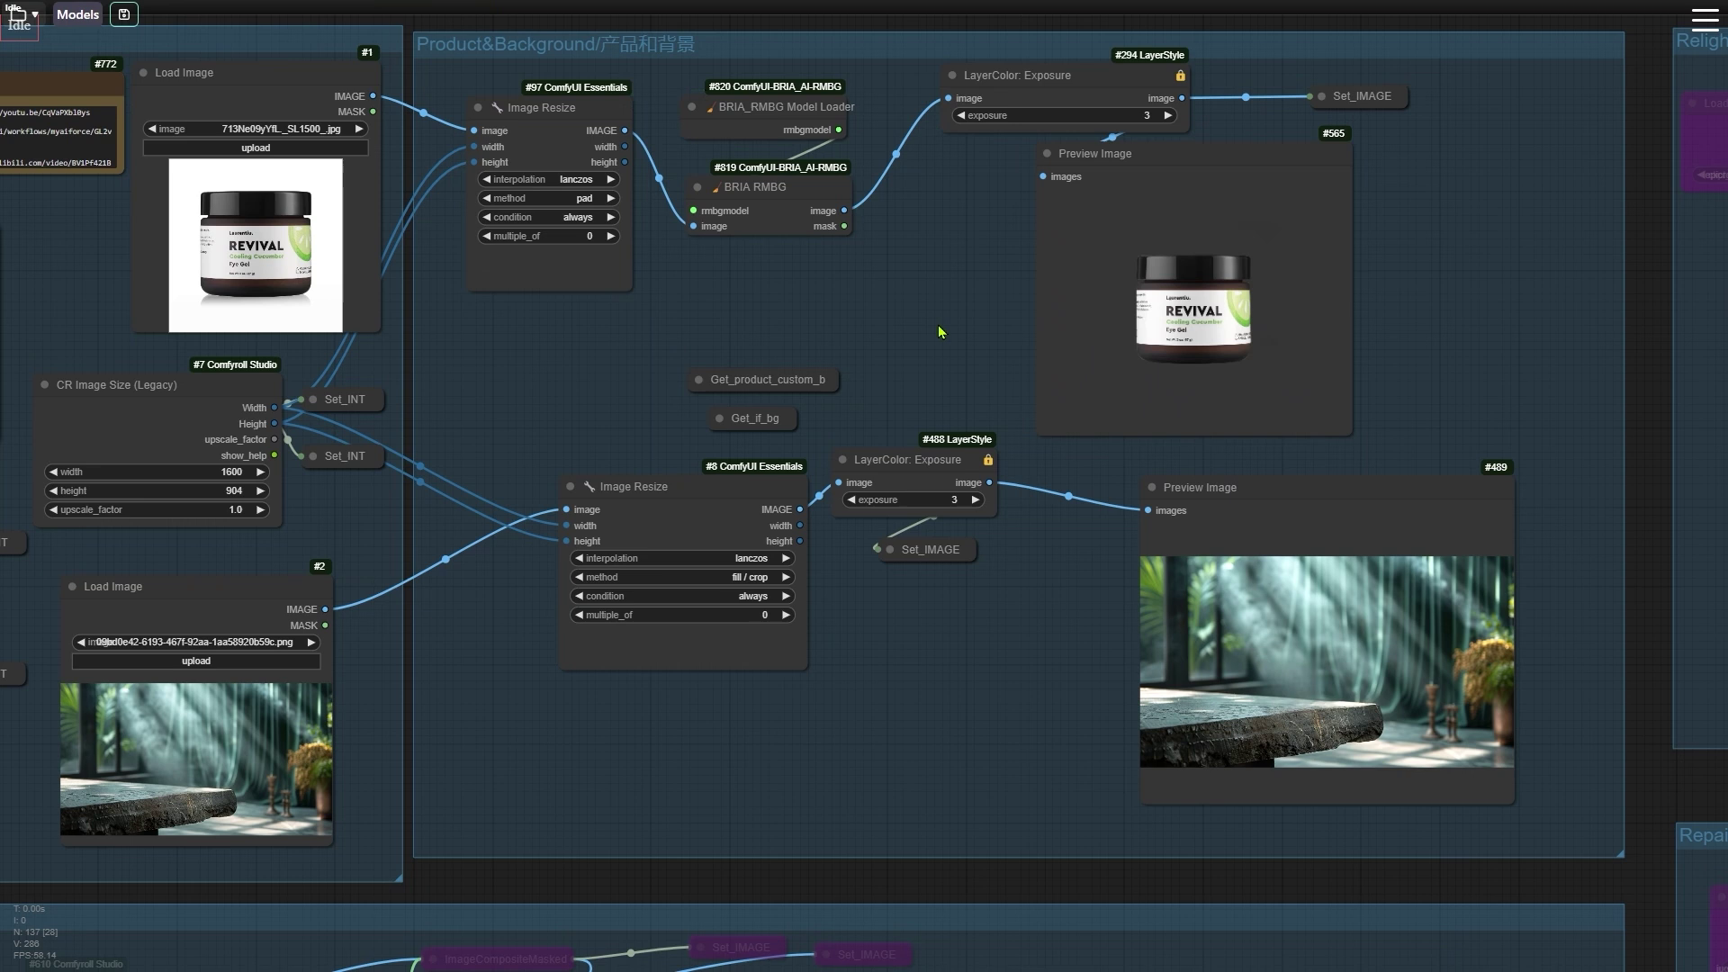
scroll(1418, 351, up, 4)
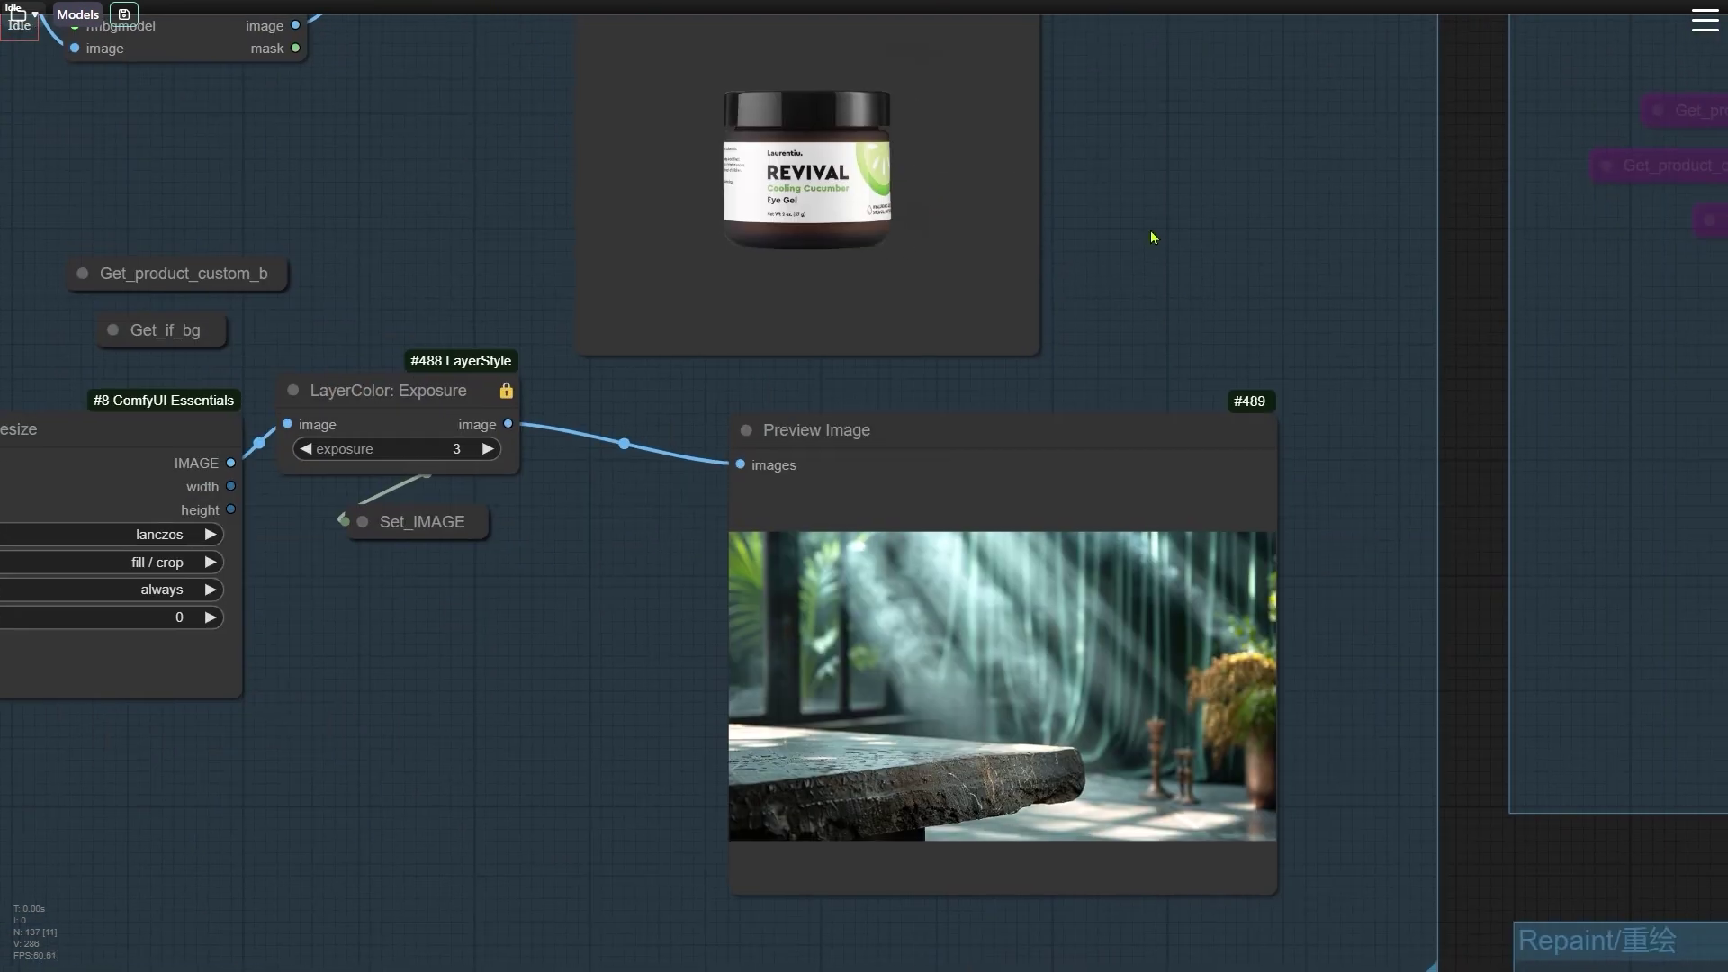
drag(1140, 220, 1161, 283)
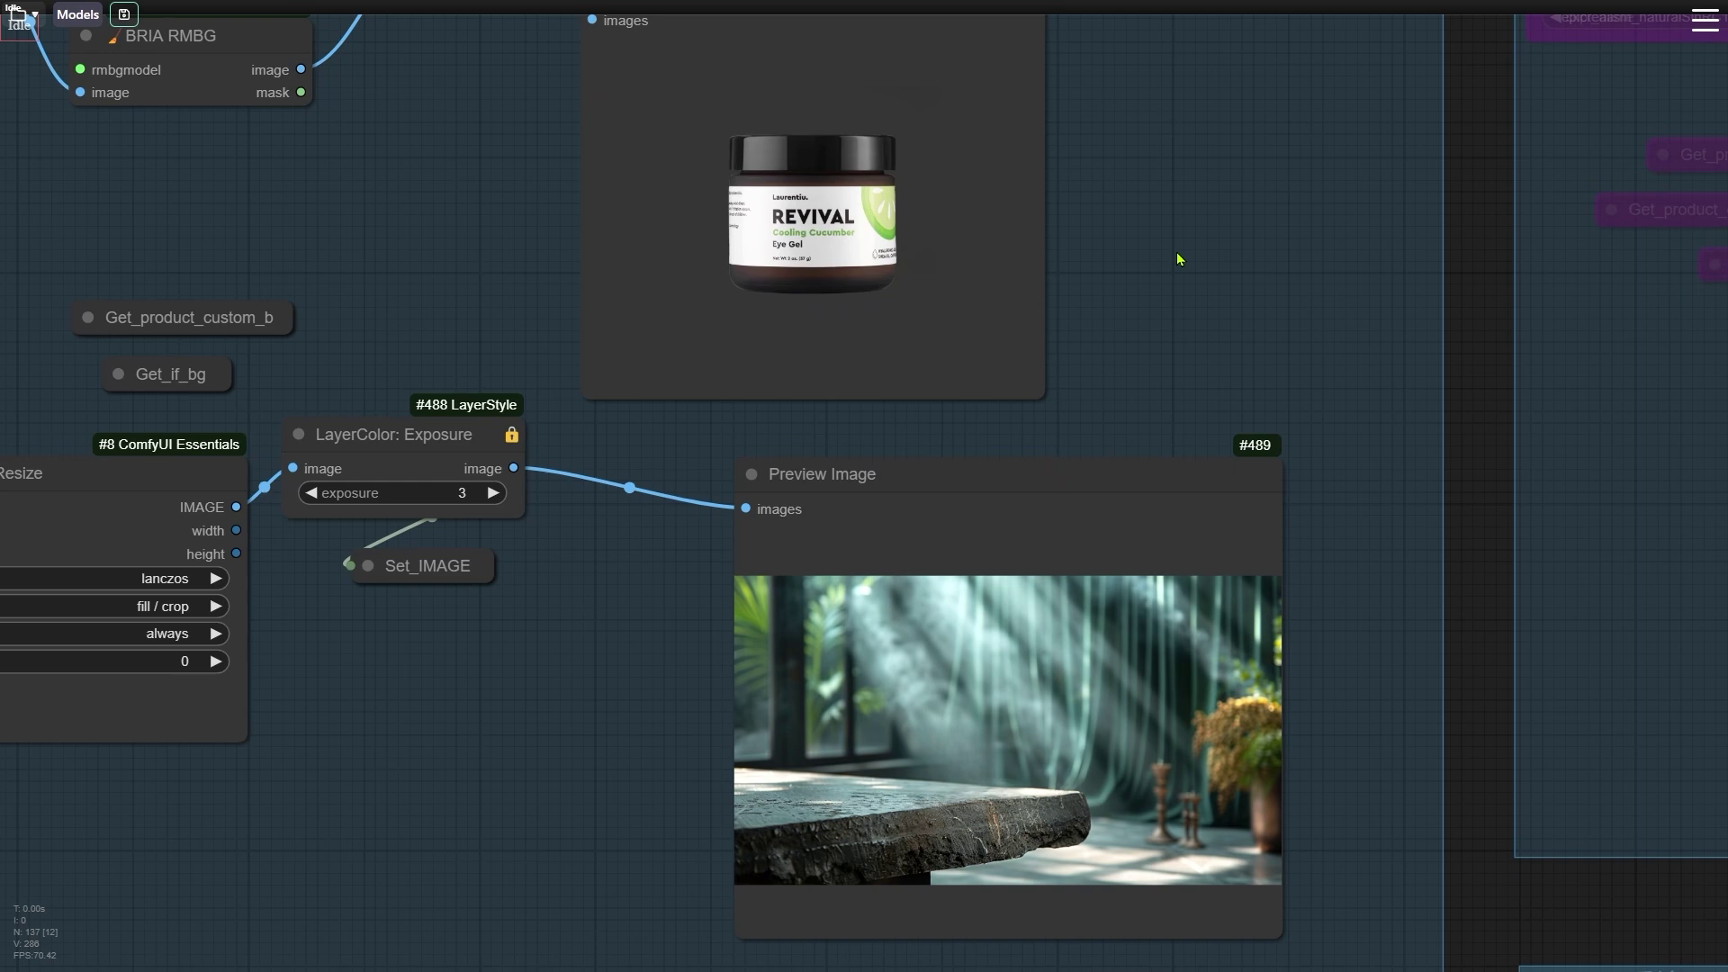
scroll(1179, 259, down, 6)
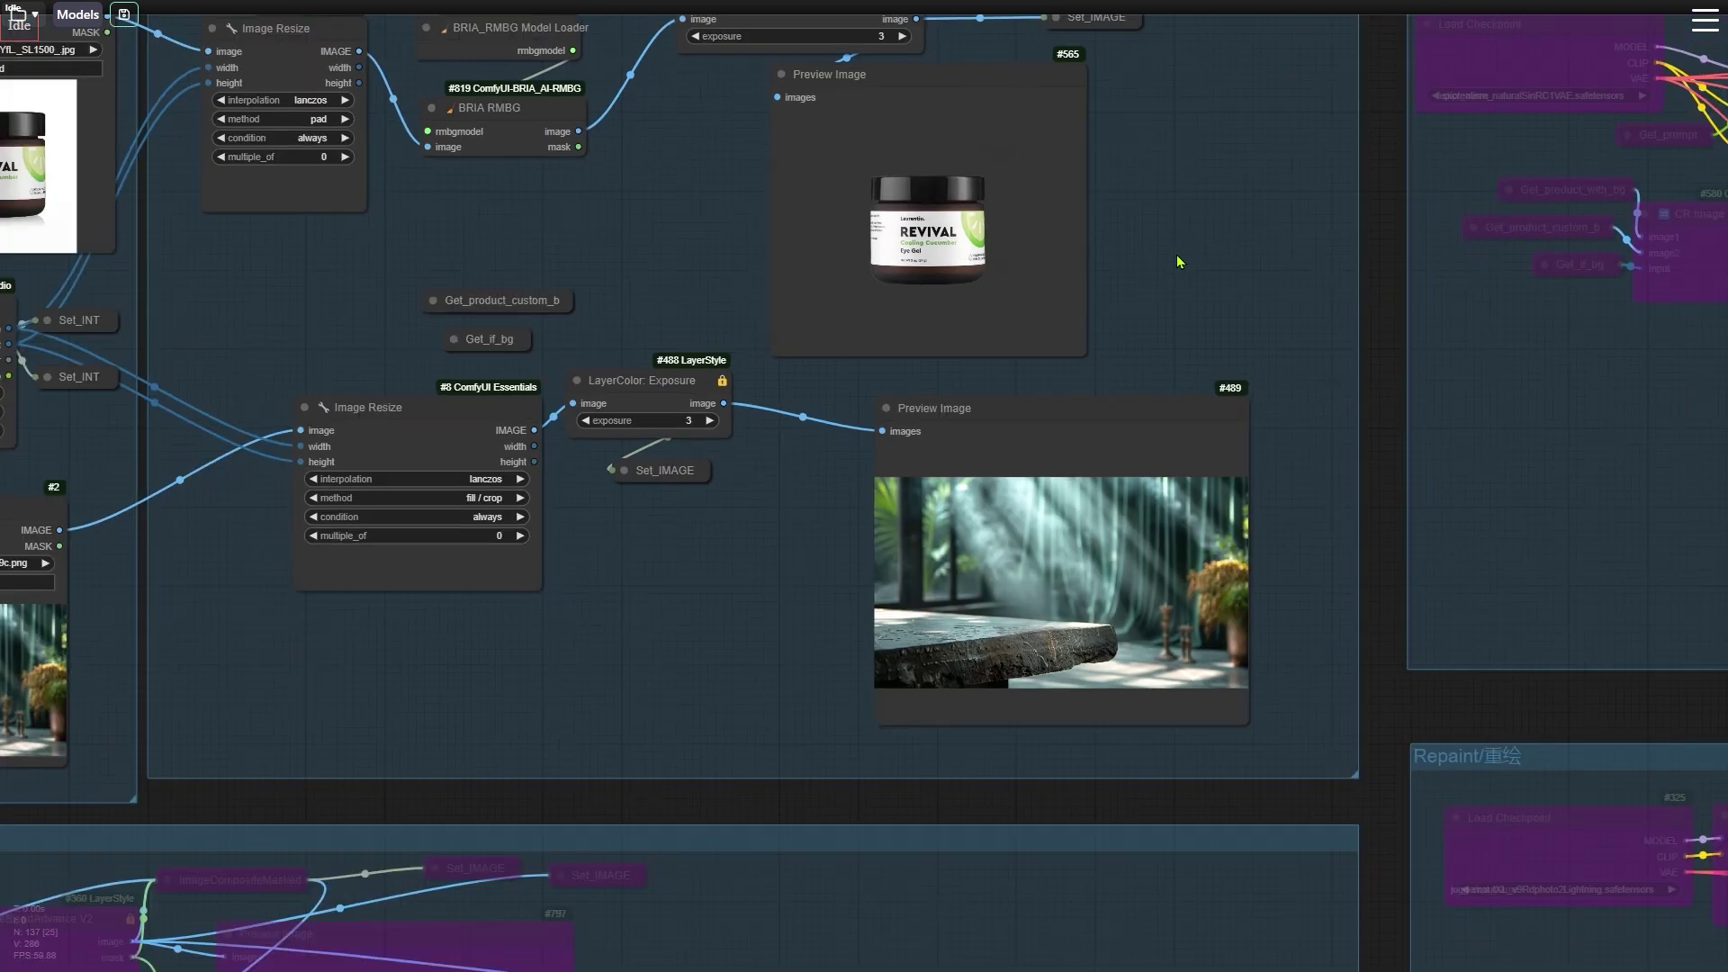
scroll(409, 397, up, 5)
- Enable the Locate Product group and queue the workflow
click(448, 339)
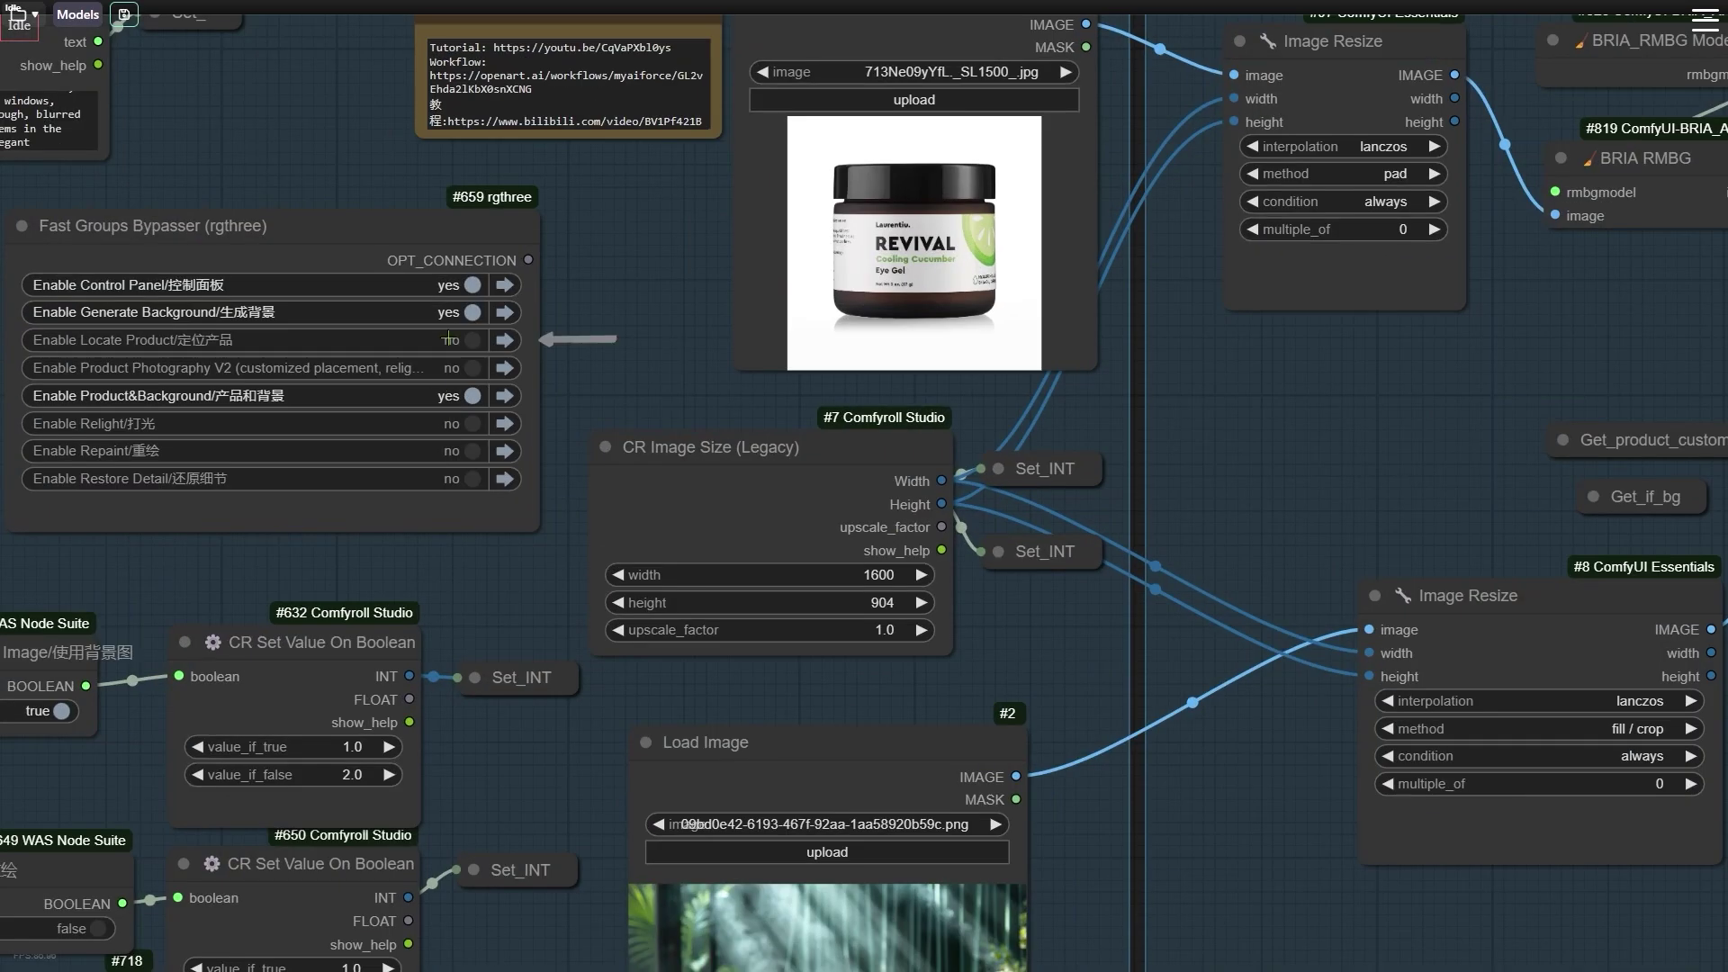
click(504, 340)
key(ctrl+Return)
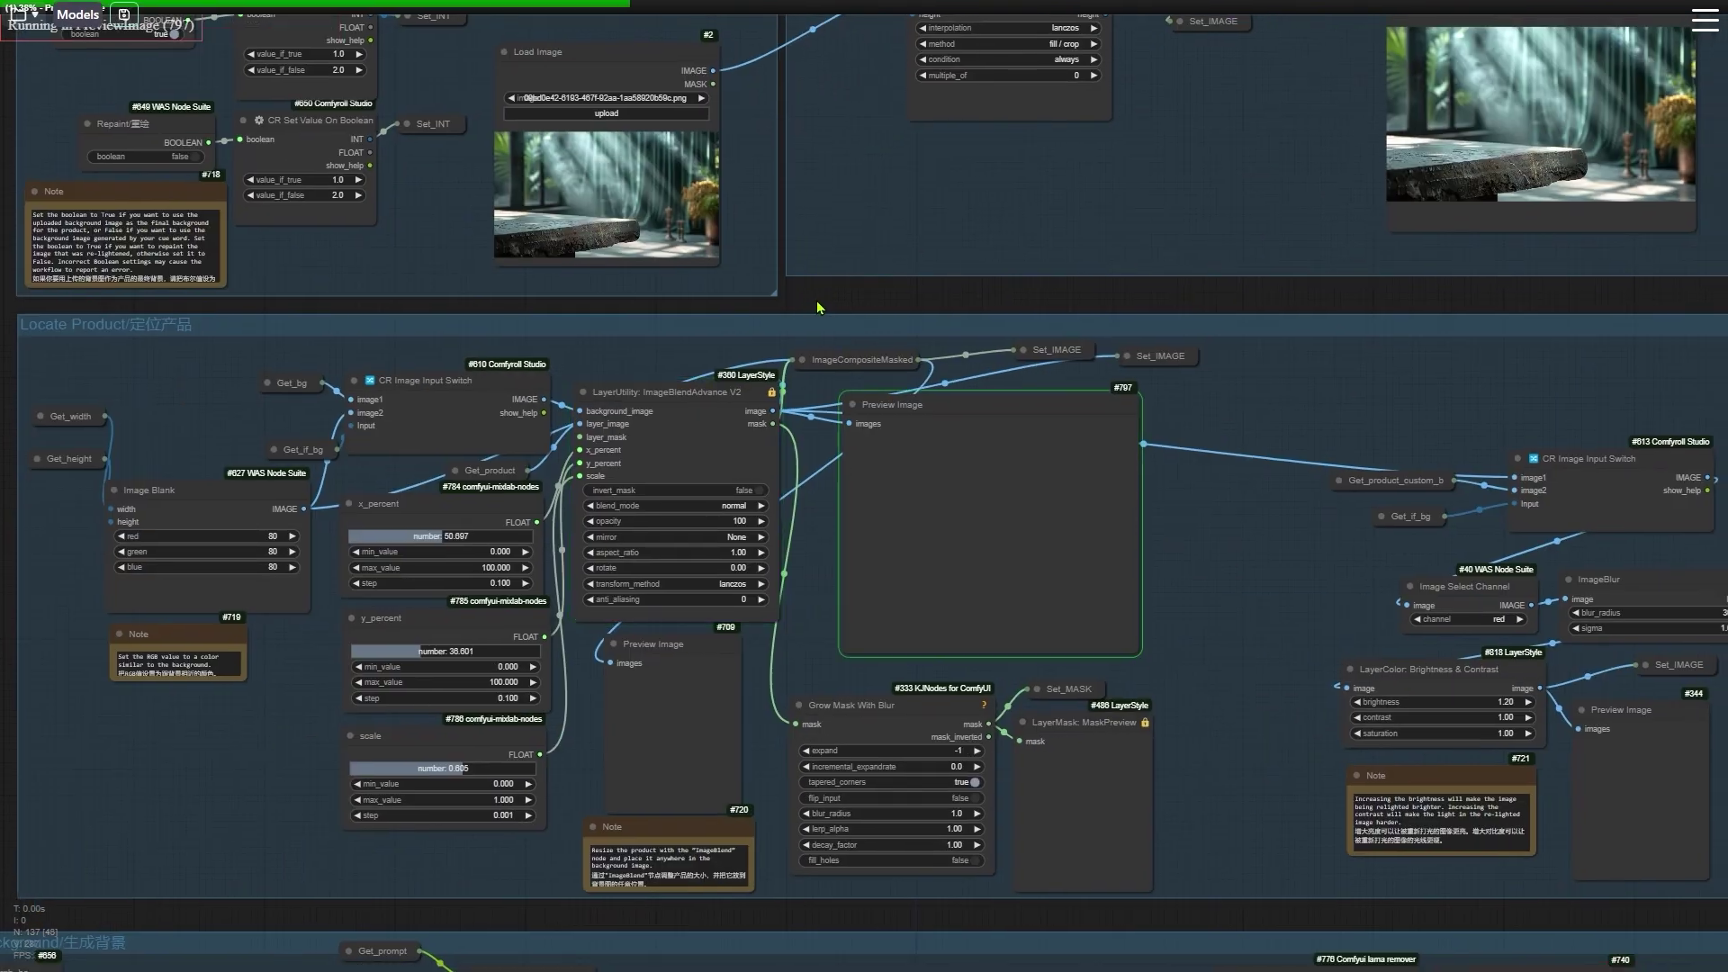
scroll(807, 834, up, 5)
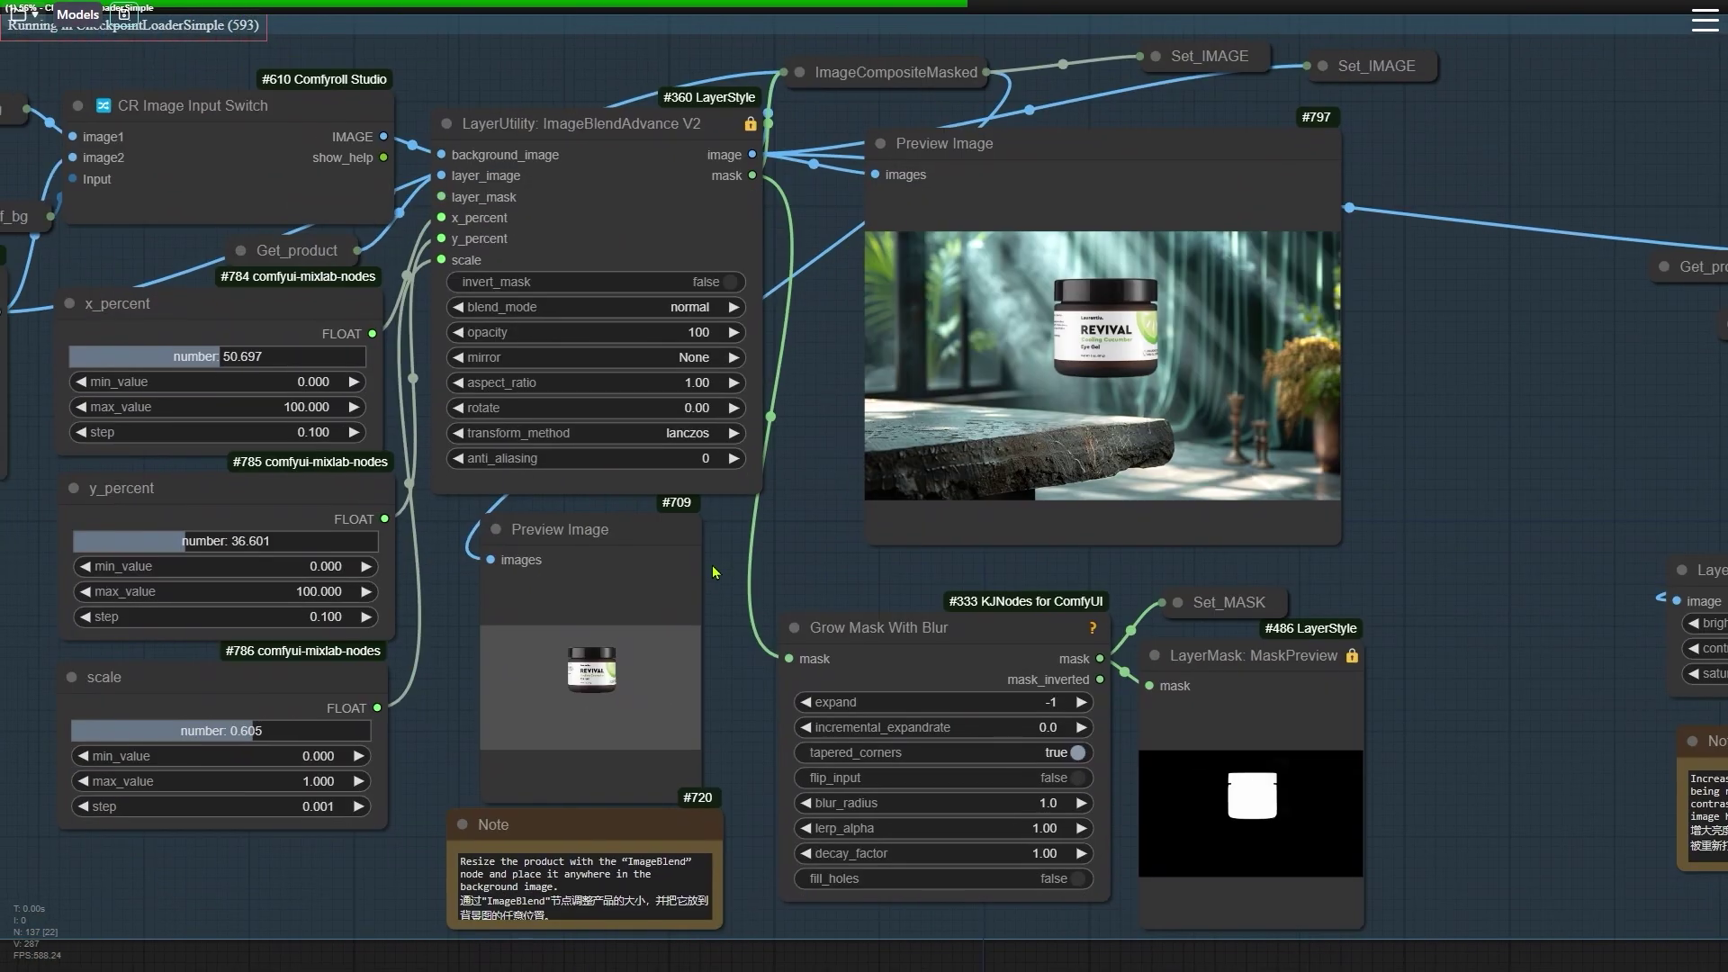
- Shrink the jar's scale from 0.605 to 0.440 on the slider
click(225, 731)
drag(225, 731, 203, 731)
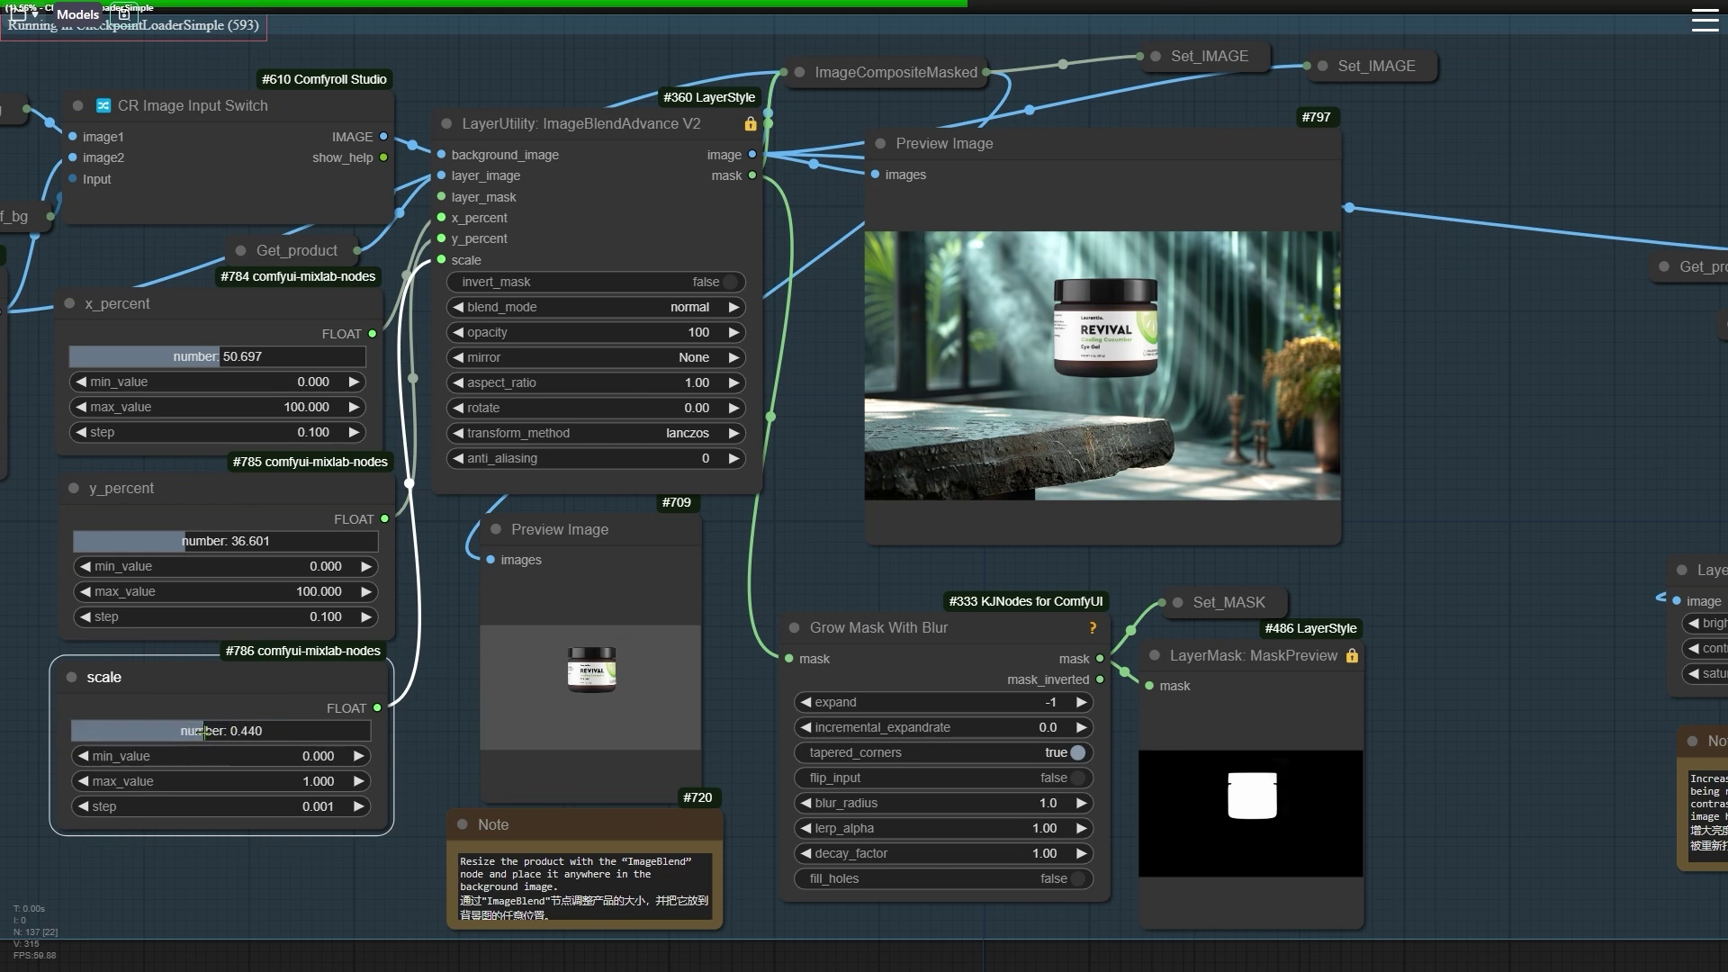
click(414, 709)
scroll(810, 843, down, 6)
scroll(1149, 621, up, 4)
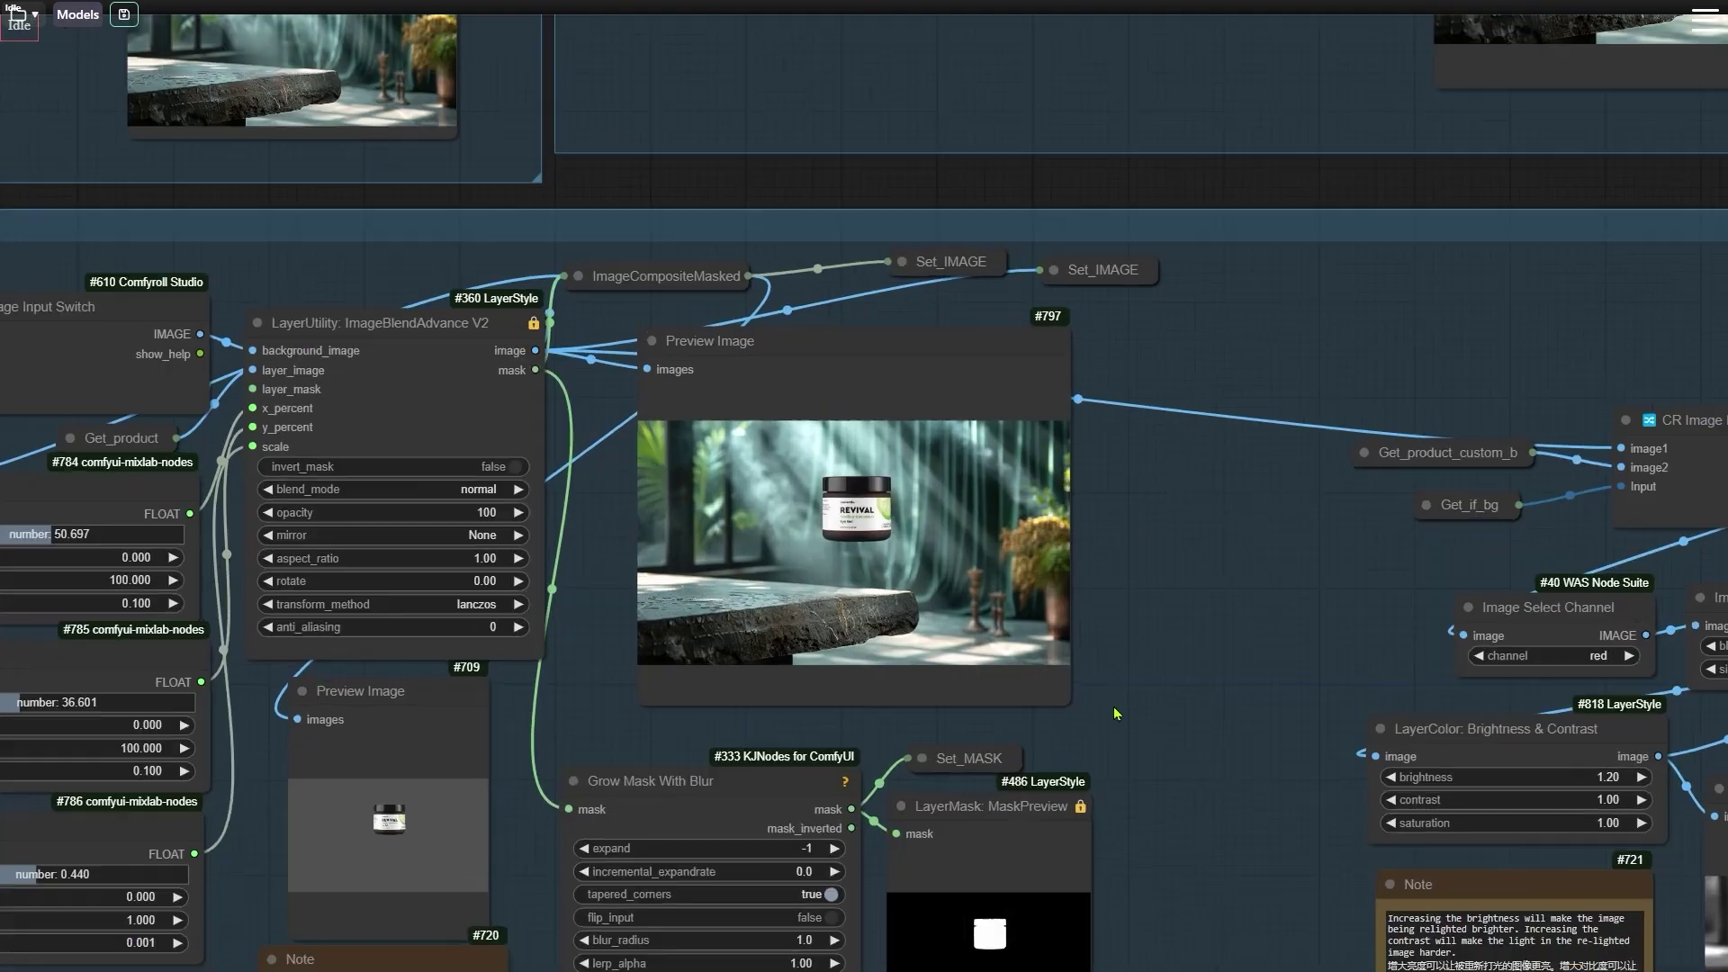
- Lower x_percent to shift the jar left on the stone podium
click(223, 451)
scroll(929, 559, up, 10)
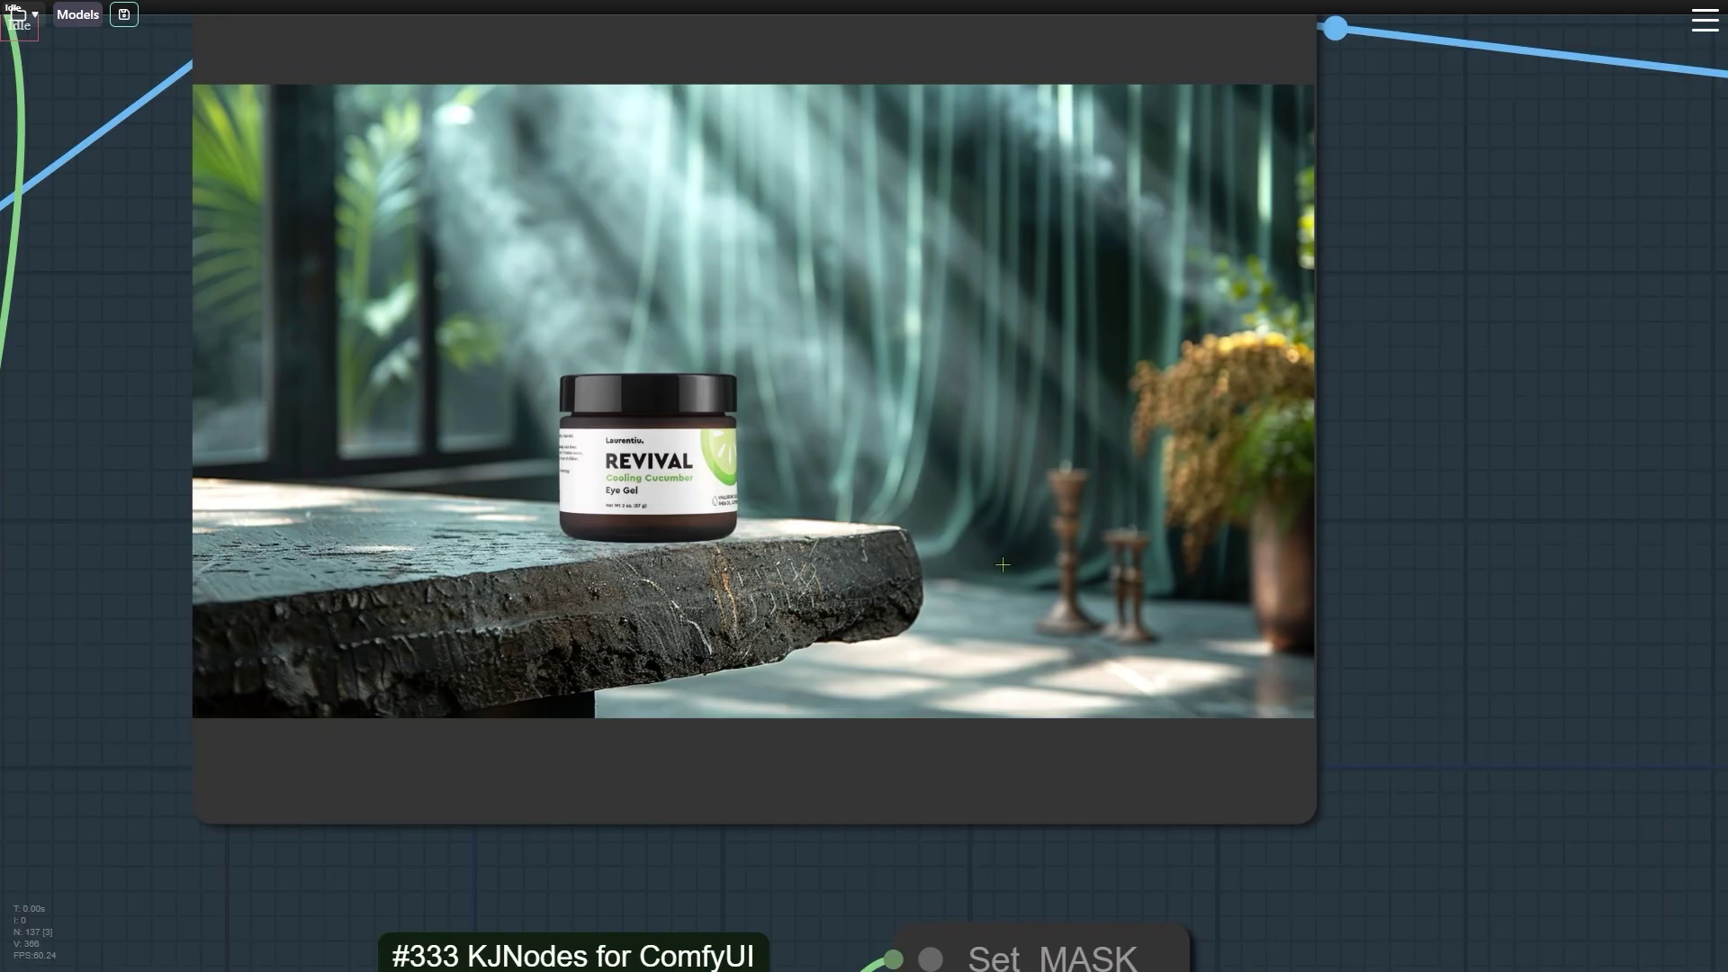
scroll(929, 559, down, 8)
scroll(929, 559, up, 10)
scroll(929, 559, down, 10)
scroll(1381, 397, up, 8)
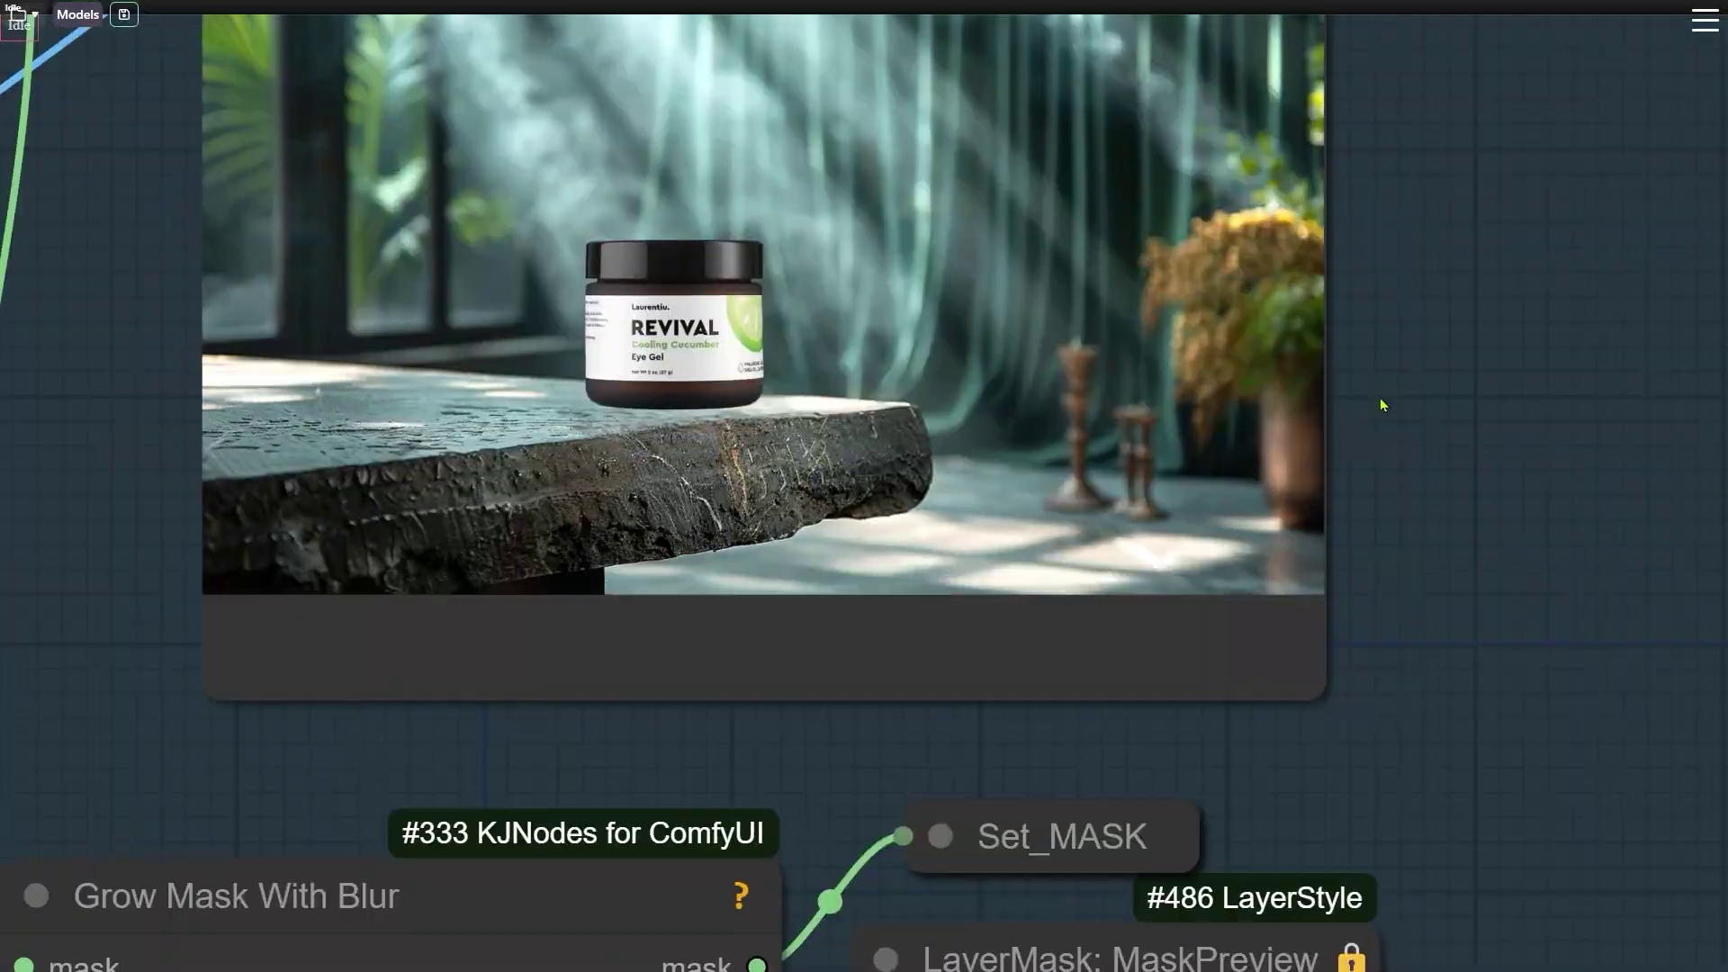
scroll(1278, 573, down, 8)
scroll(1279, 573, down, 8)
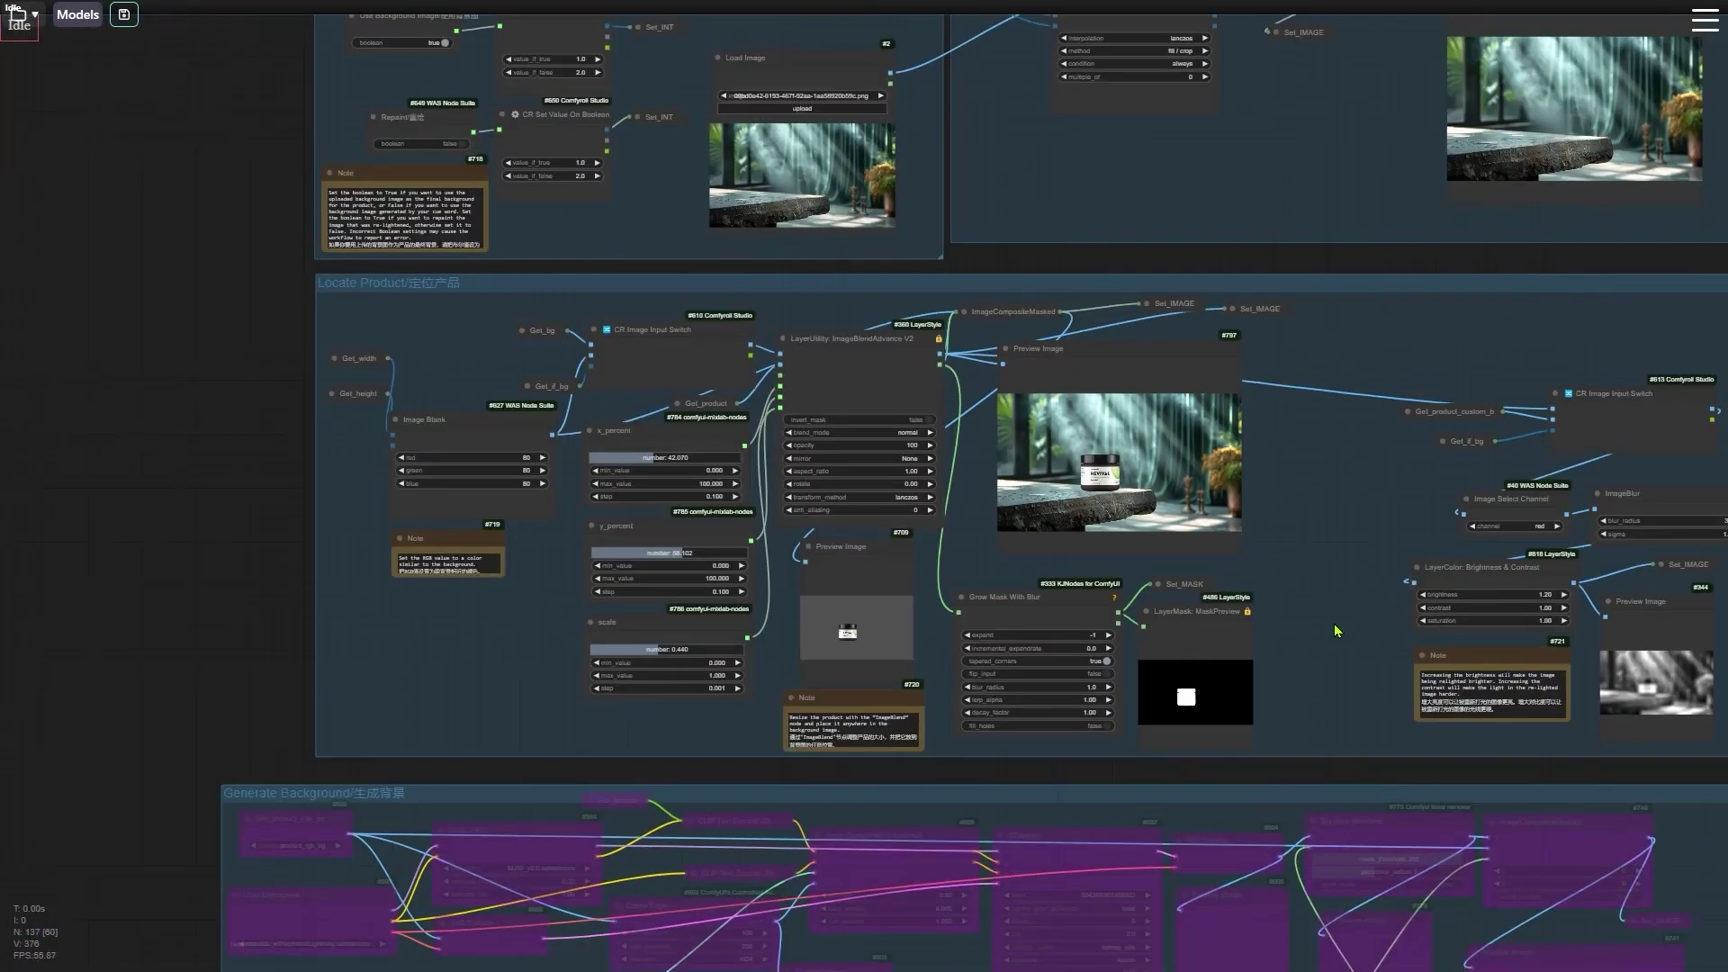
- Enable the Relight group and queue the workflow
scroll(565, 300, up, 12)
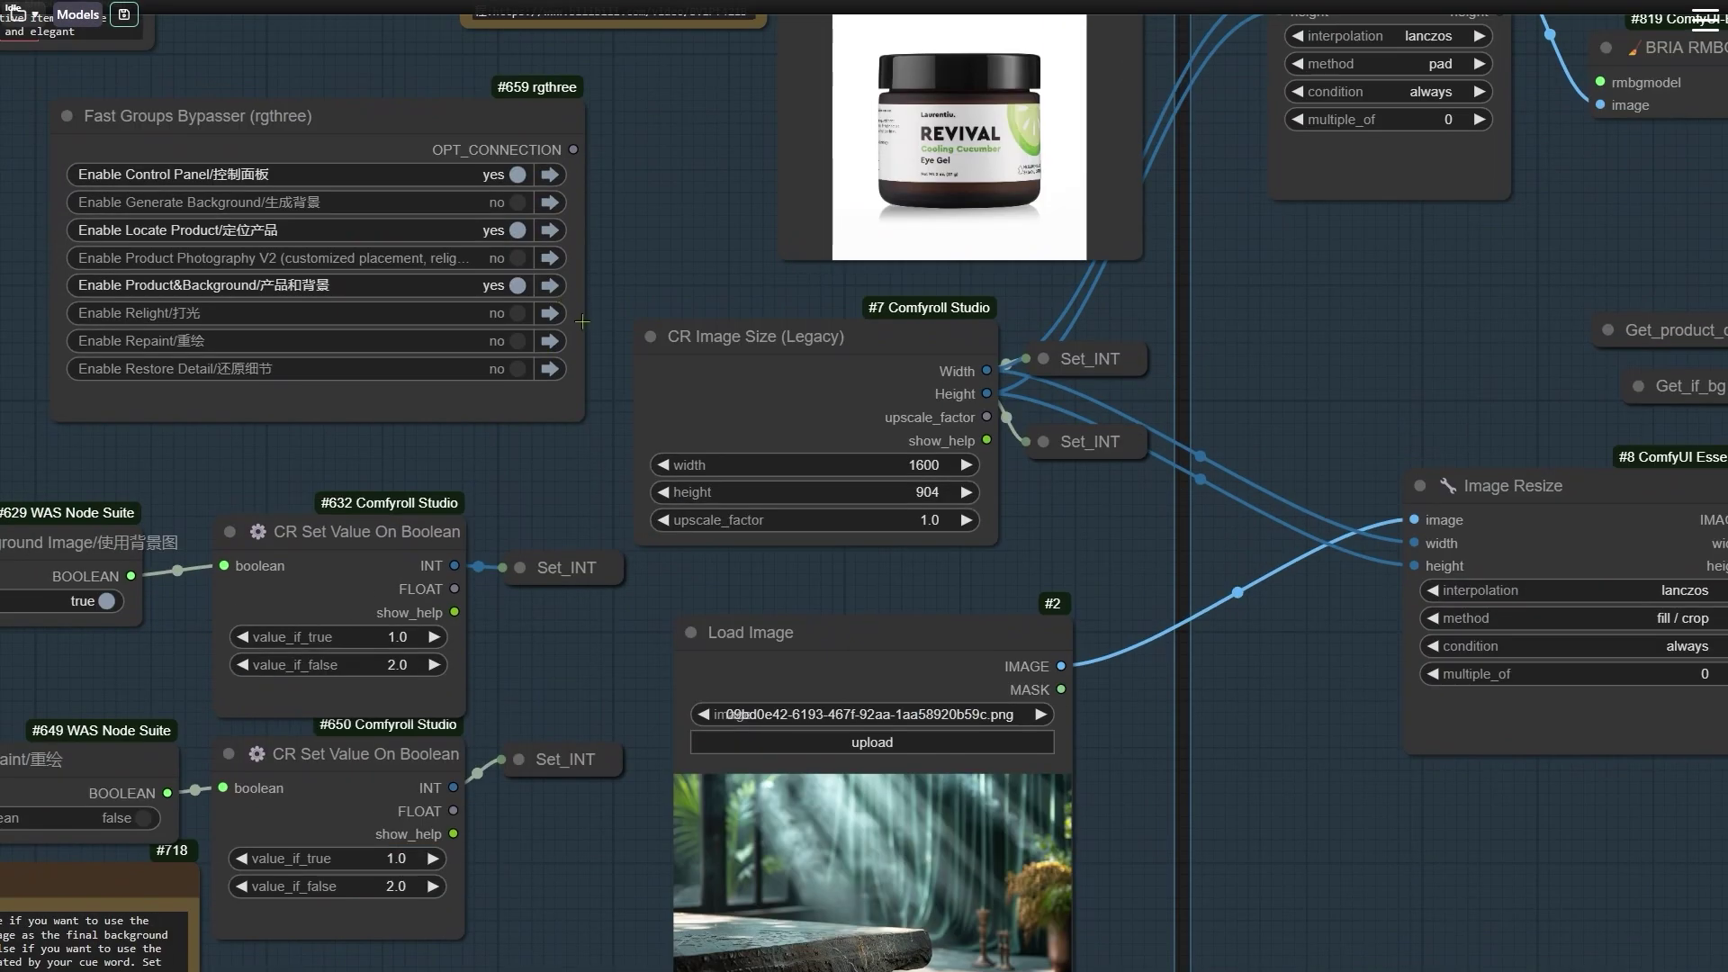
scroll(583, 321, up, 1)
click(517, 312)
click(549, 312)
key(ctrl+Return)
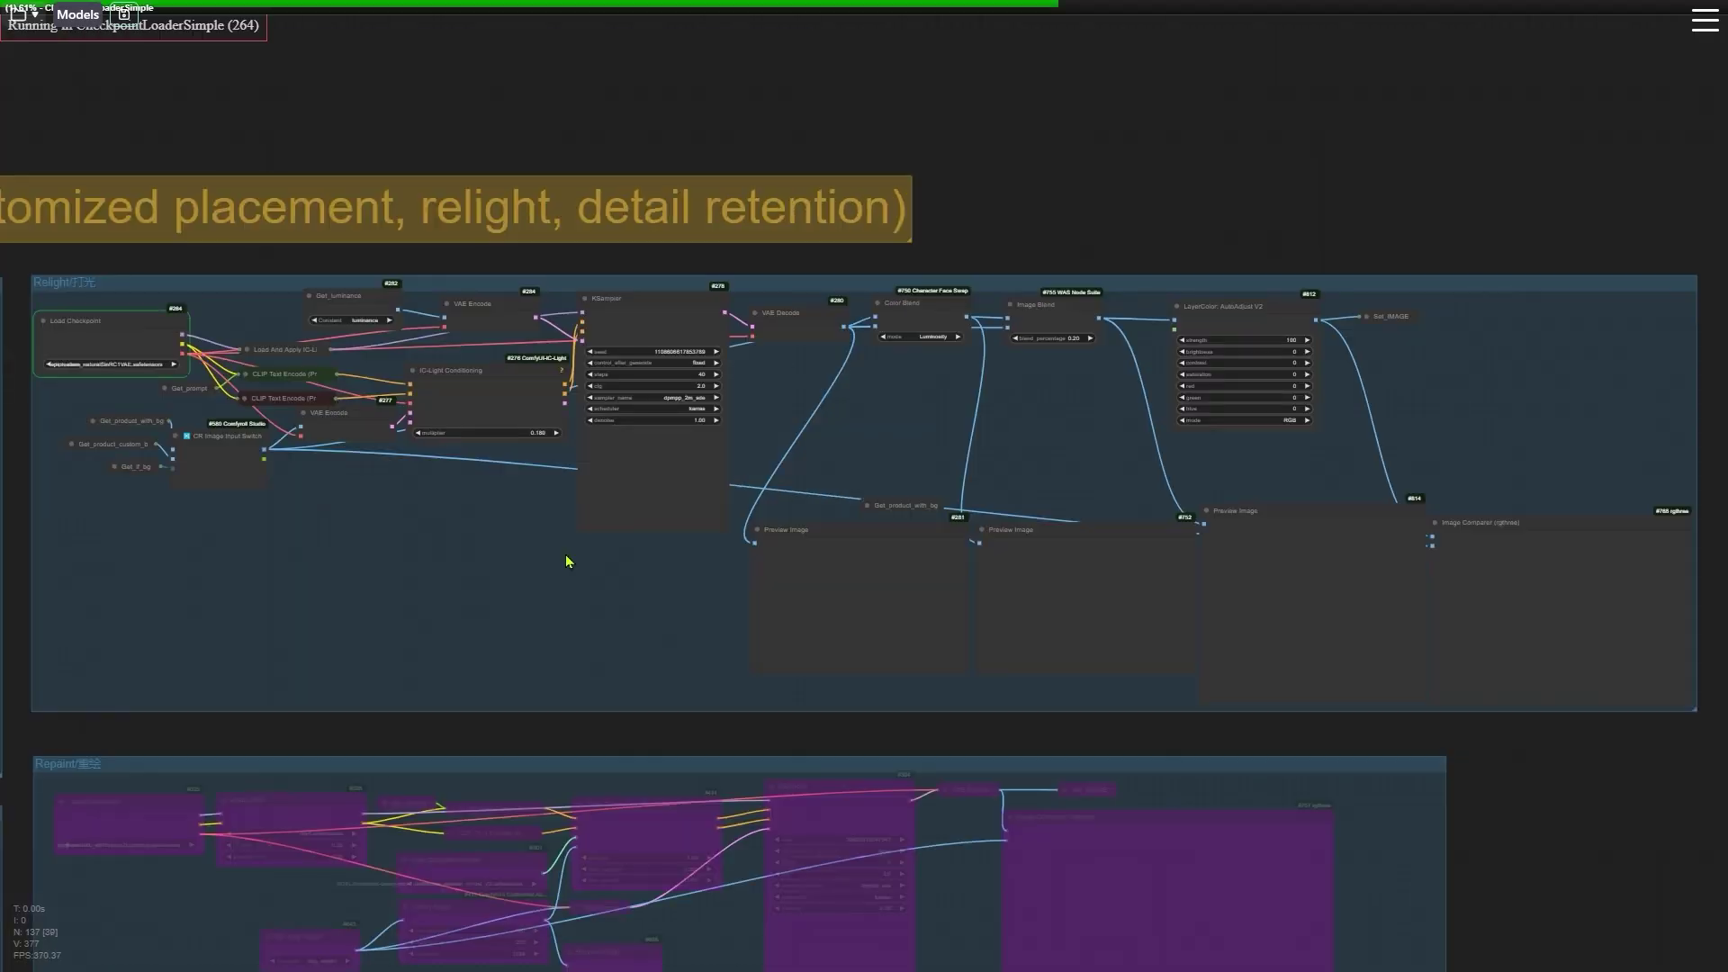
- Inspect the relit jar across the blend, auto-adjust, final preview and Image Comparer nodes
scroll(706, 355, up, 5)
scroll(856, 790, up, 3)
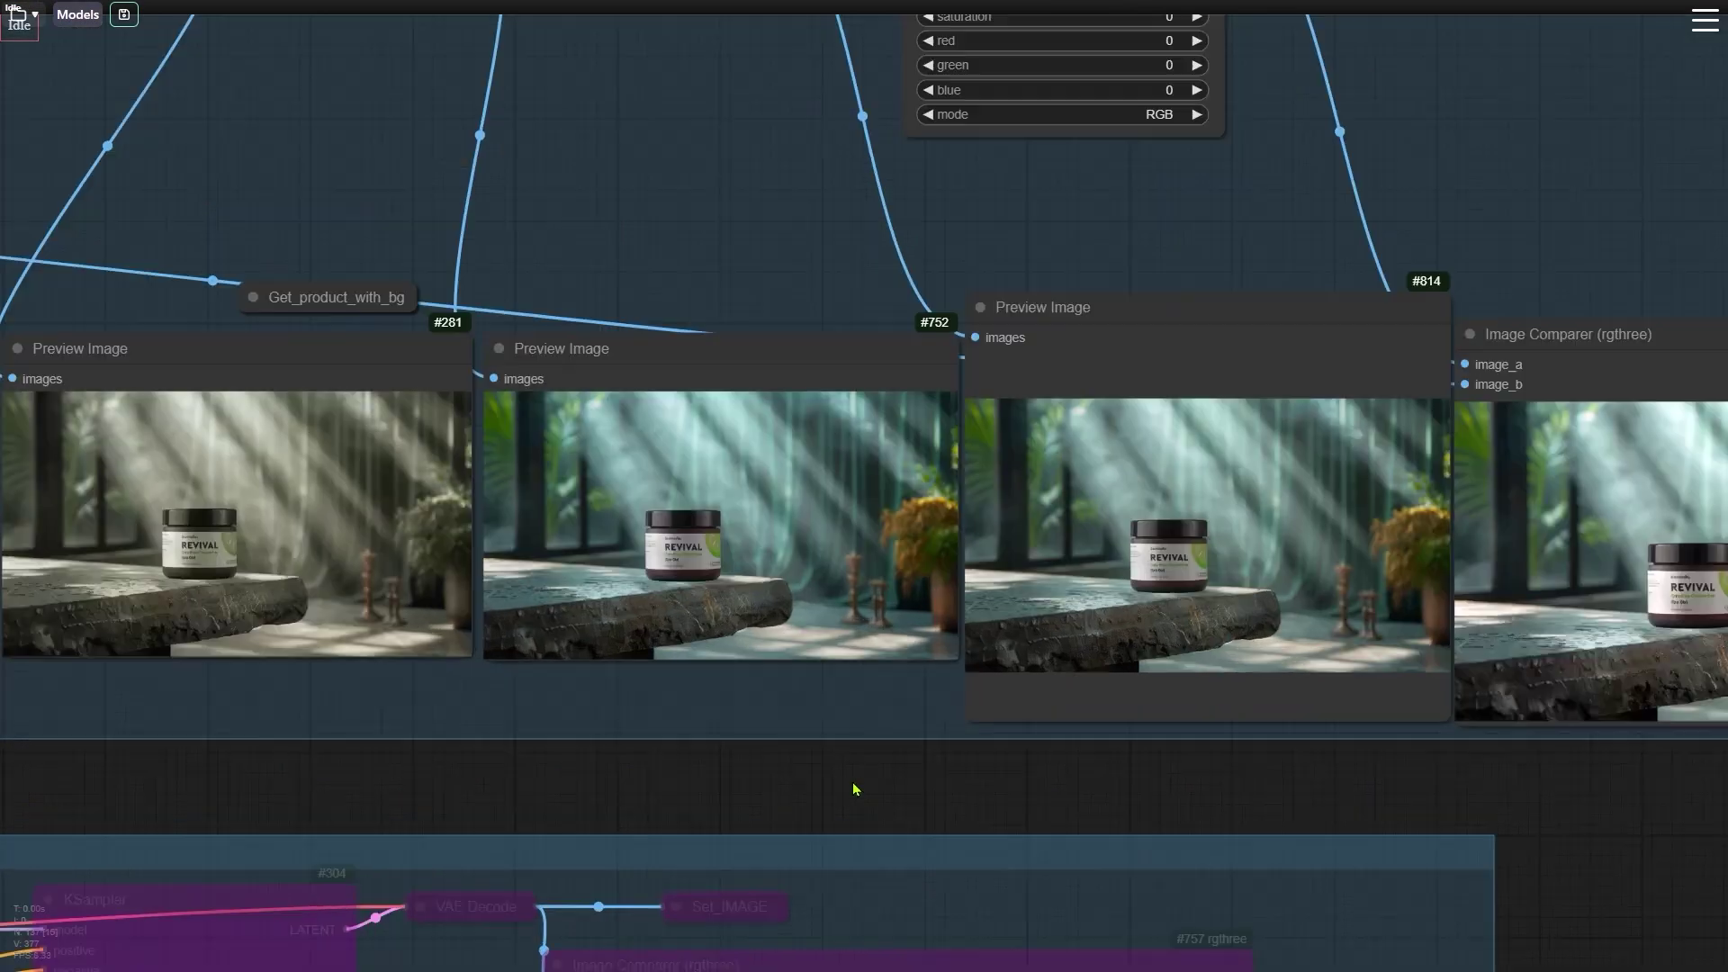
scroll(855, 790, up, 3)
drag(759, 540, 703, 349)
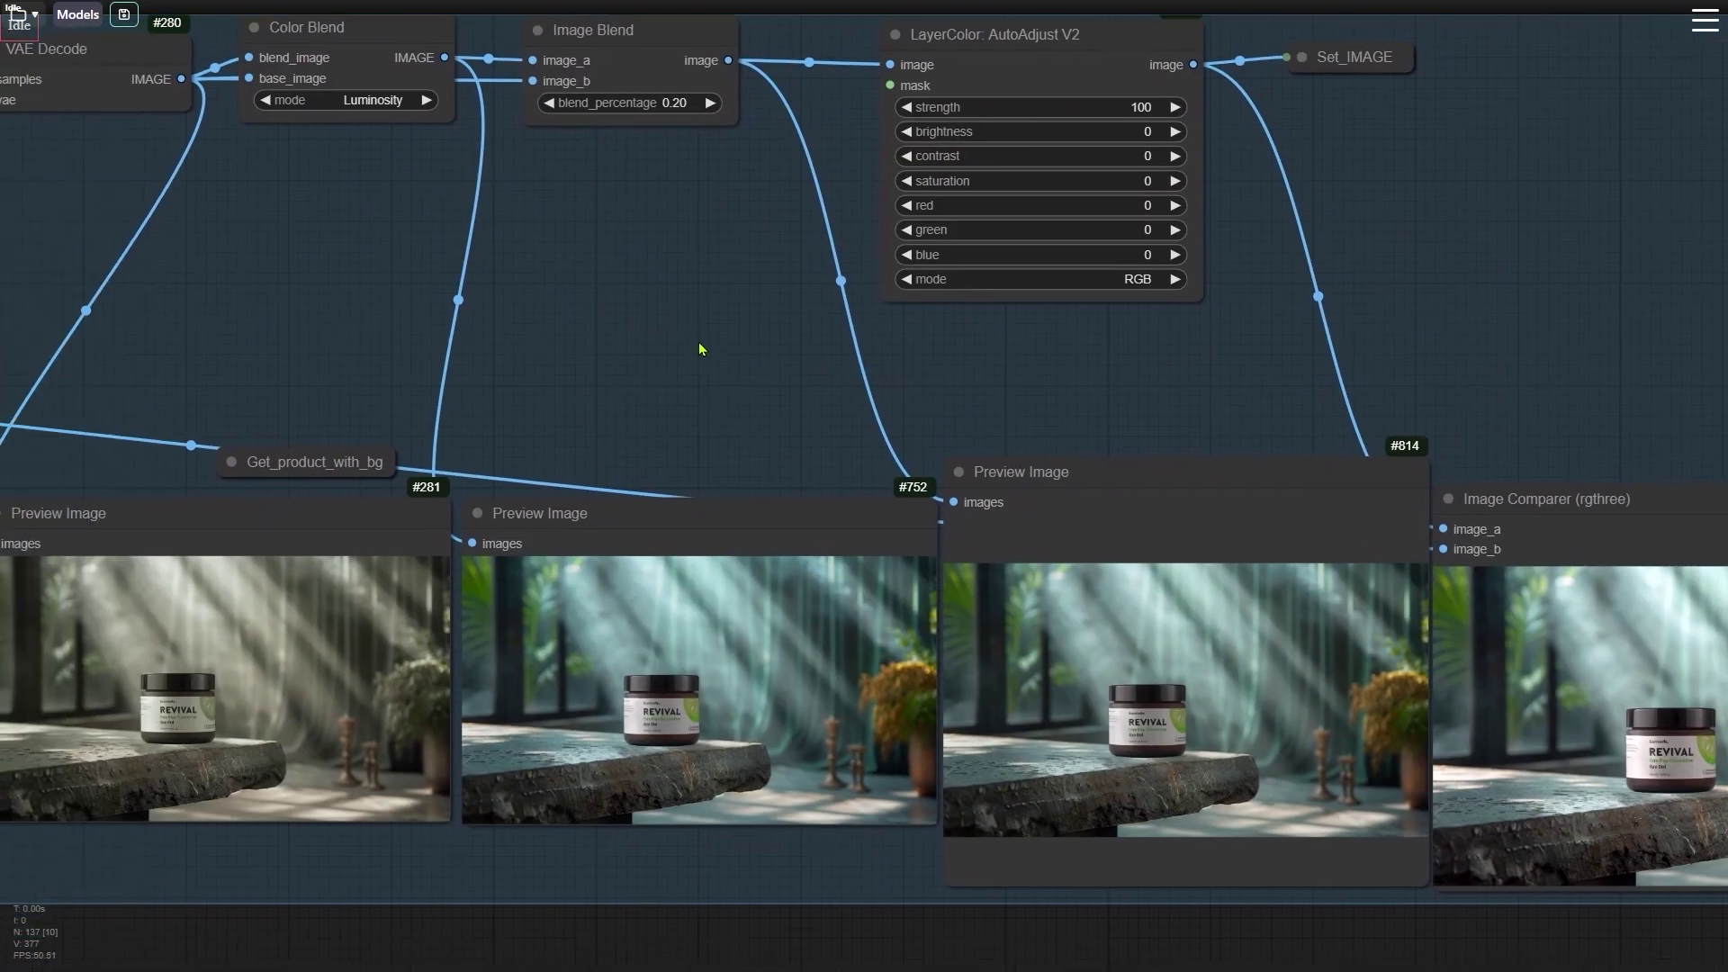
scroll(1260, 909, up, 3)
drag(1255, 934, 756, 900)
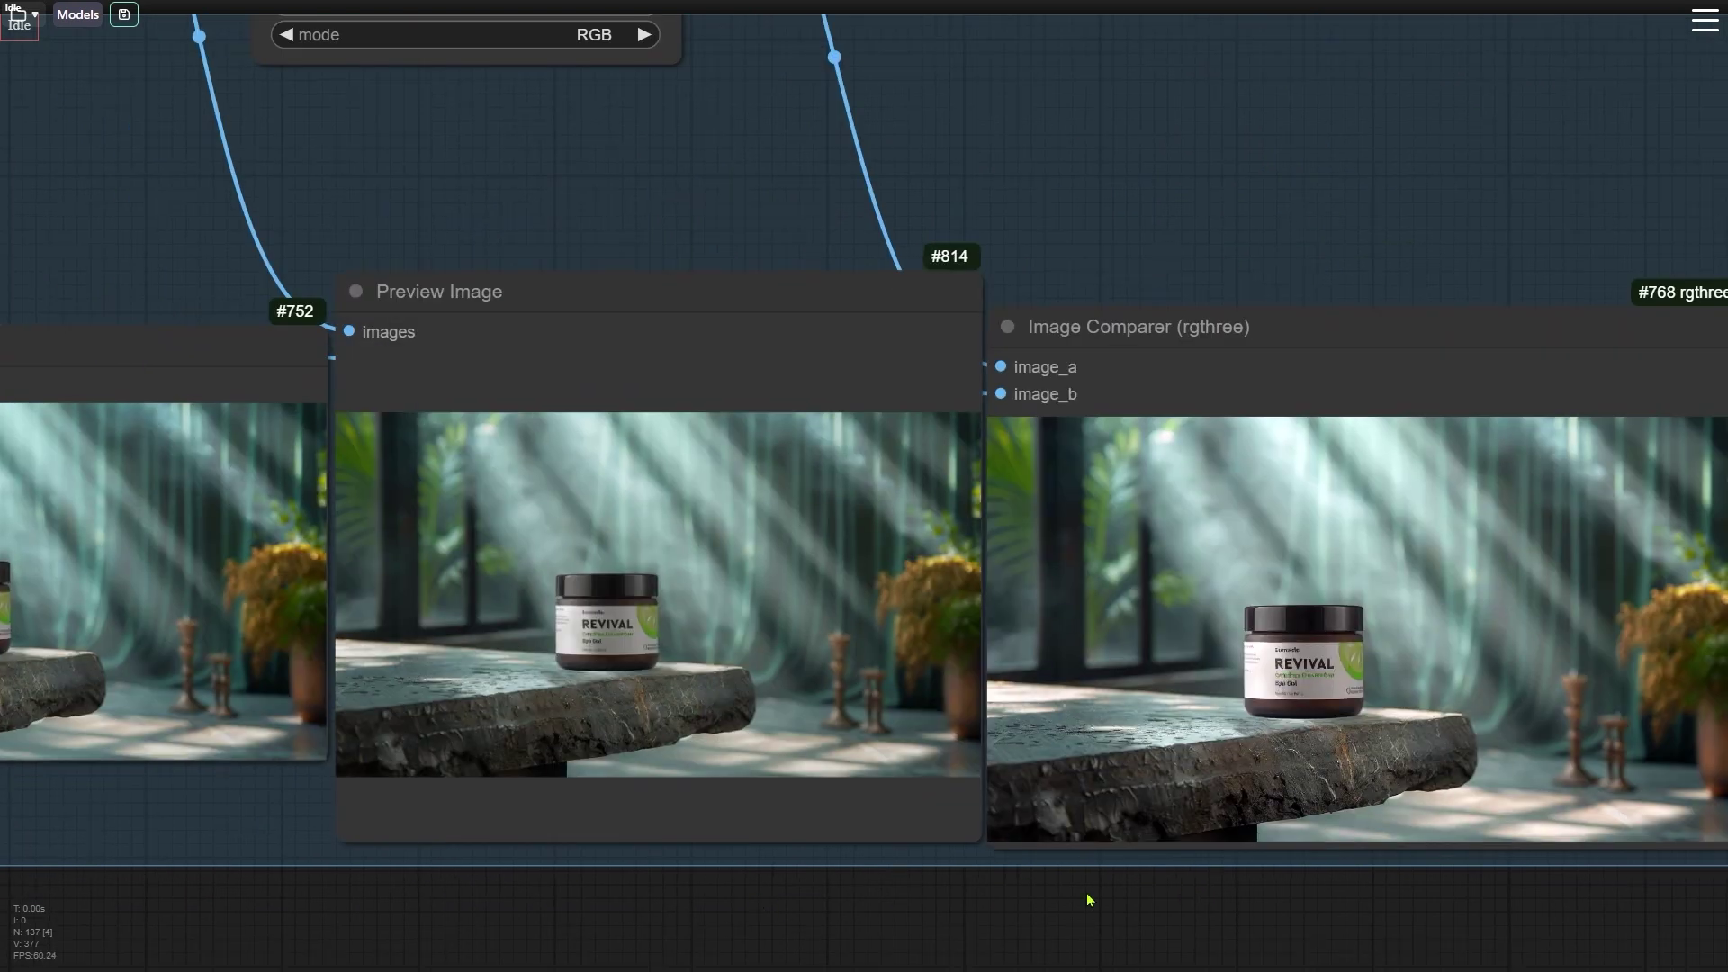
scroll(1126, 888, down, 3)
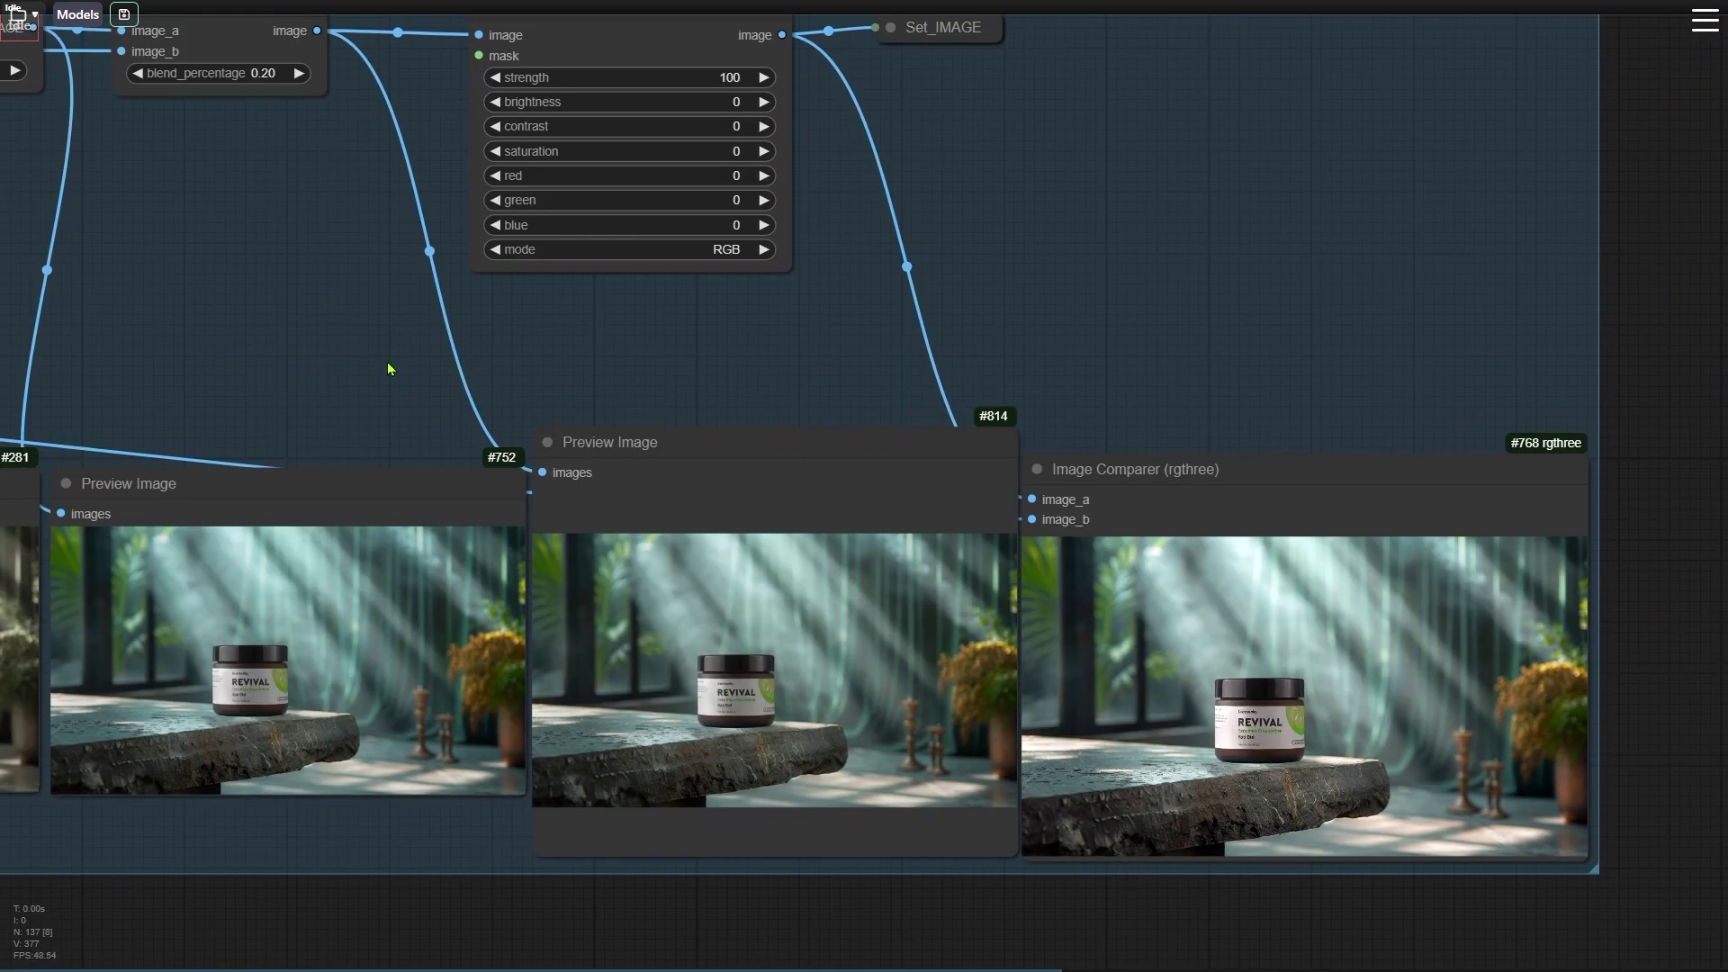
drag(386, 370, 980, 417)
scroll(980, 417, down, 4)
drag(1140, 489, 474, 376)
scroll(1146, 637, up, 8)
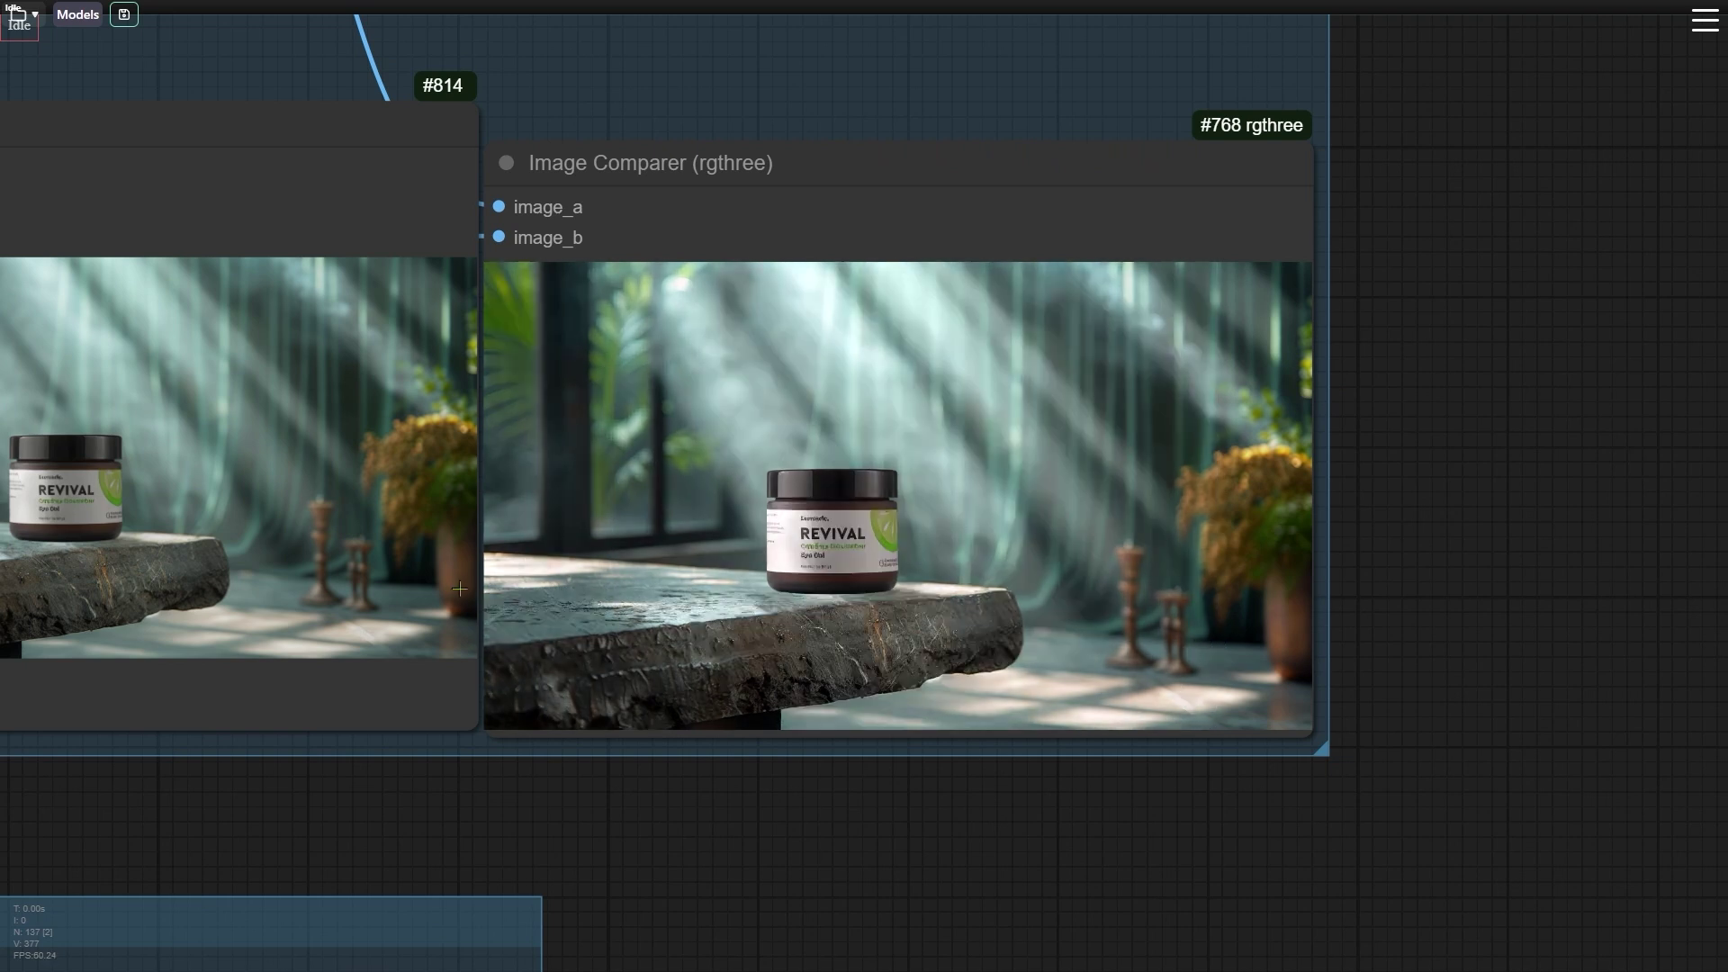
scroll(471, 567, up, 2)
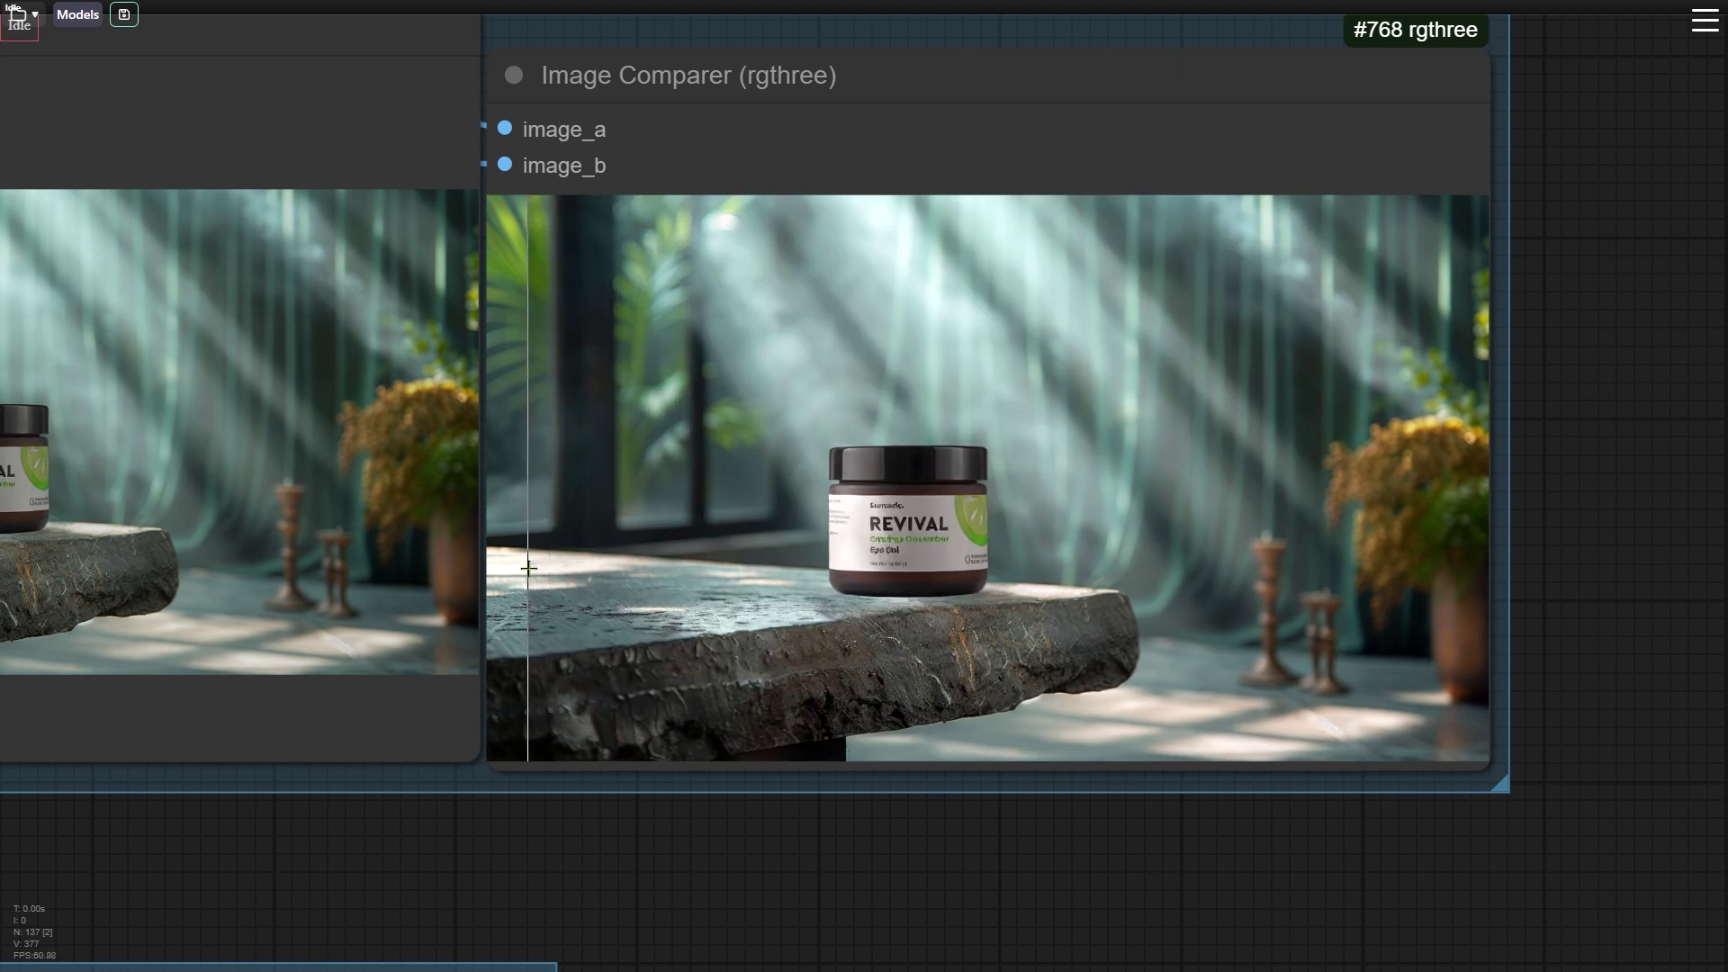
scroll(529, 568, down, 10)
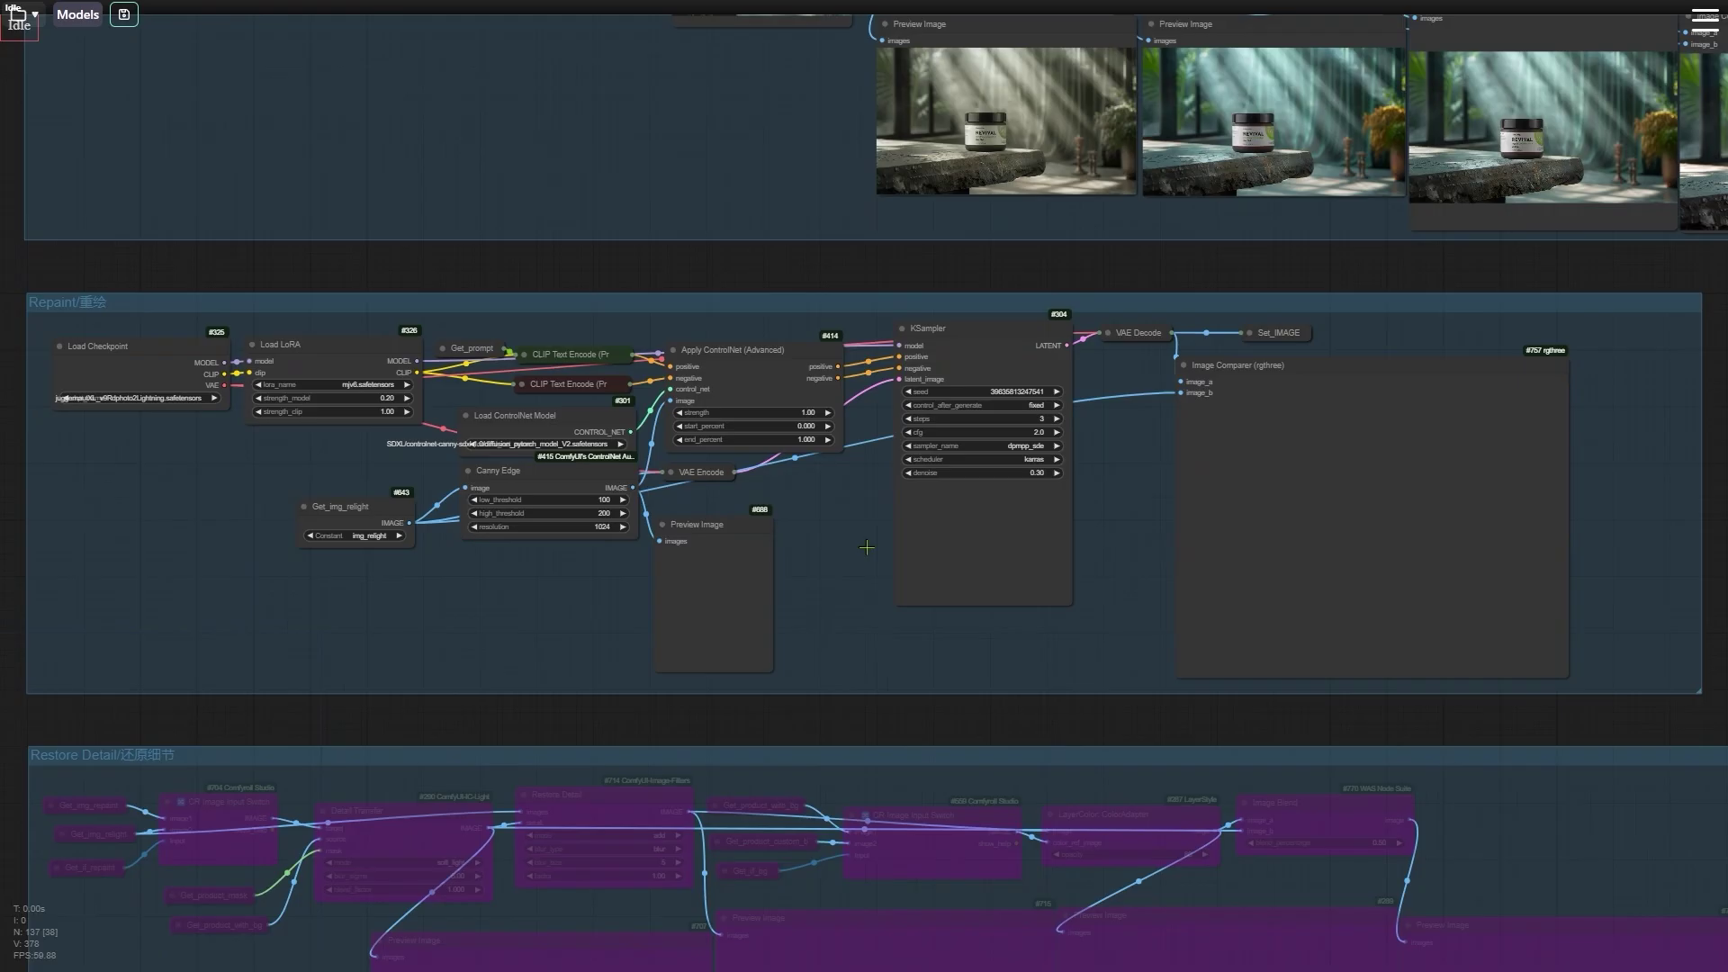
- Zoom around the Repaint group's Image Comparer #757 to inspect the repainted jar scene
scroll(1013, 579, up, 2)
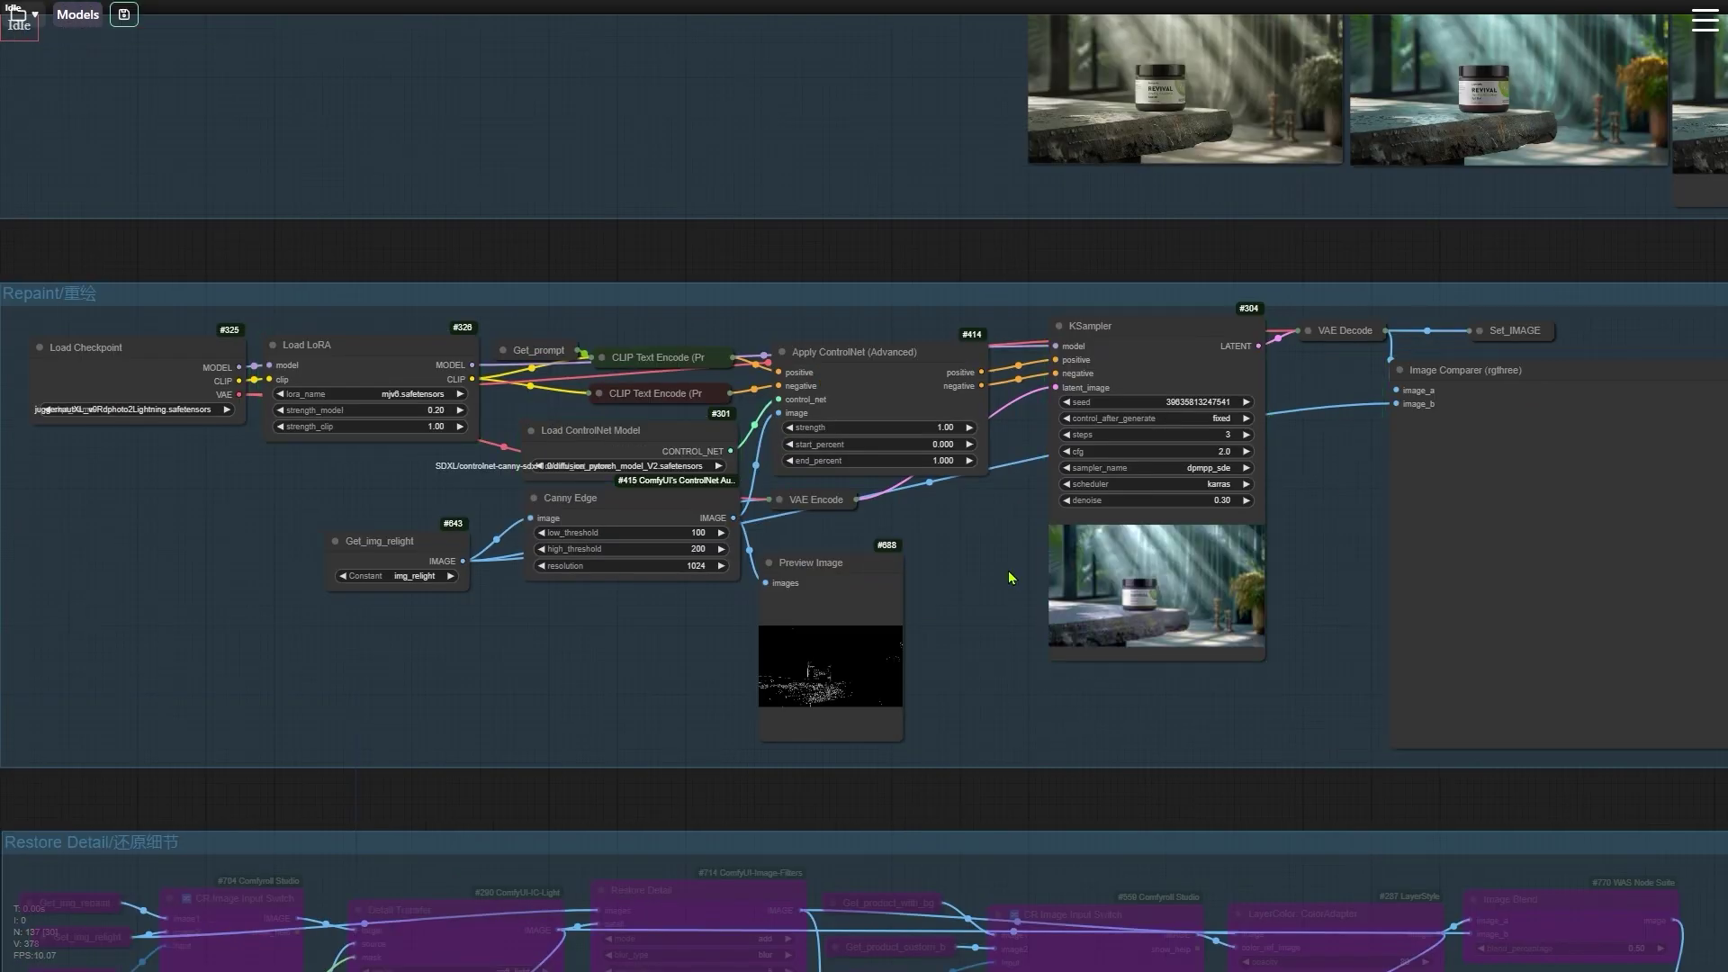
scroll(1350, 810, up, 6)
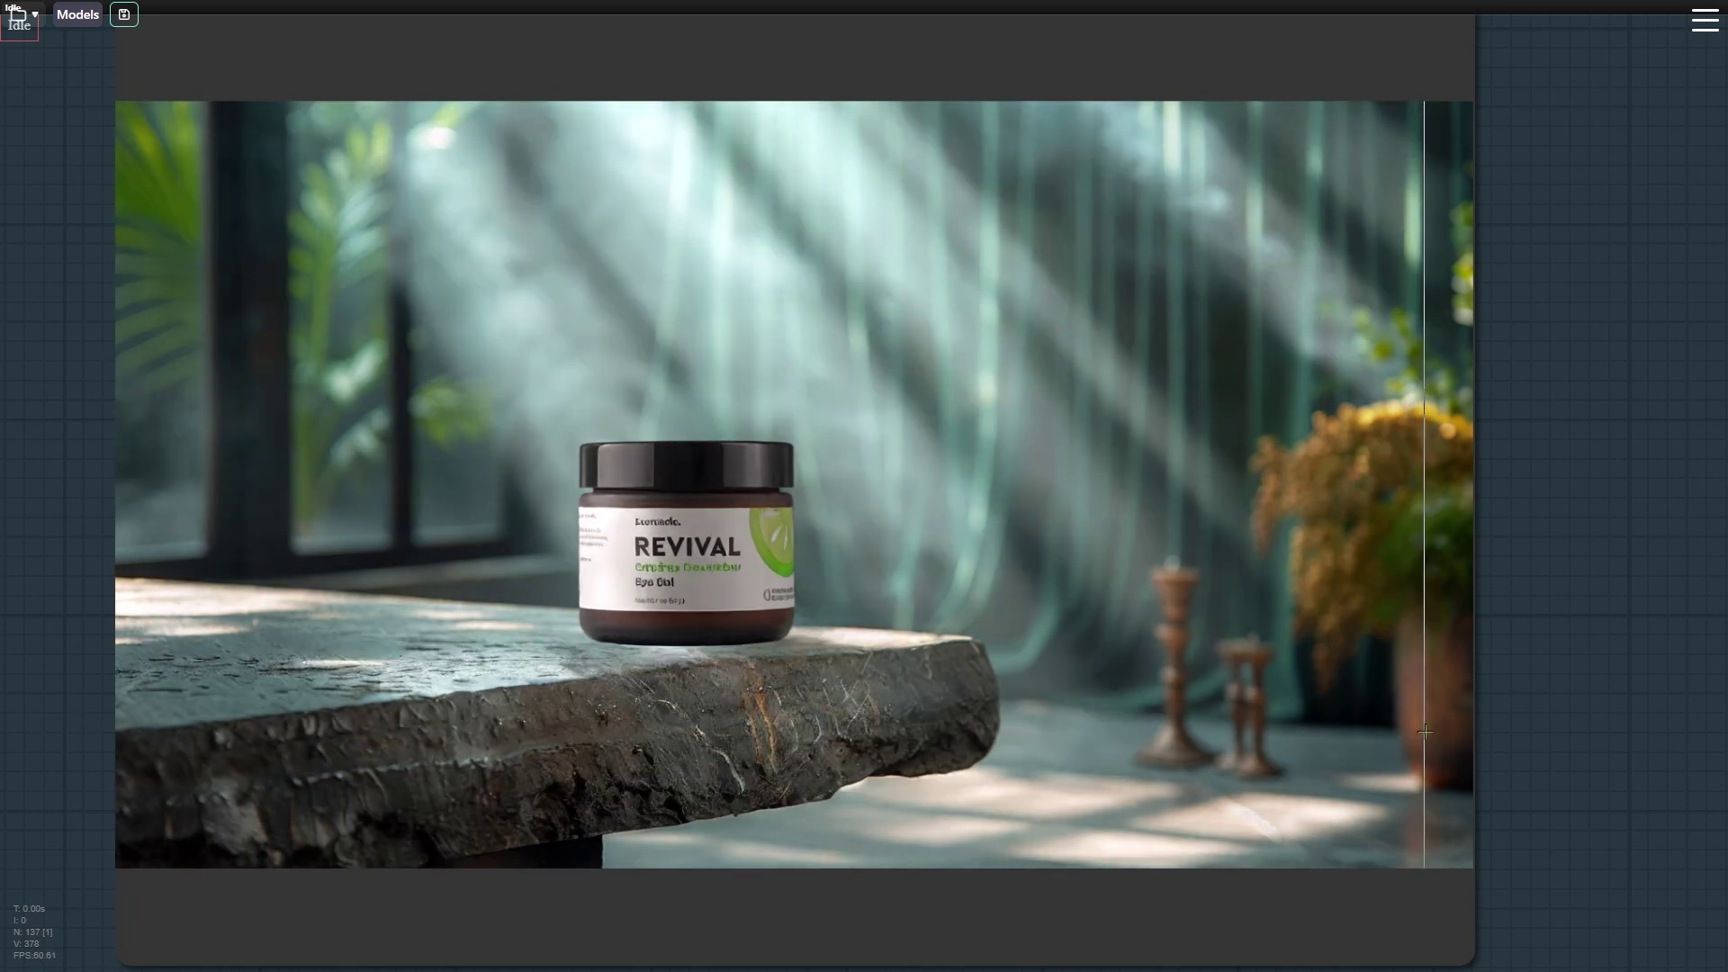
scroll(1125, 714, down, 8)
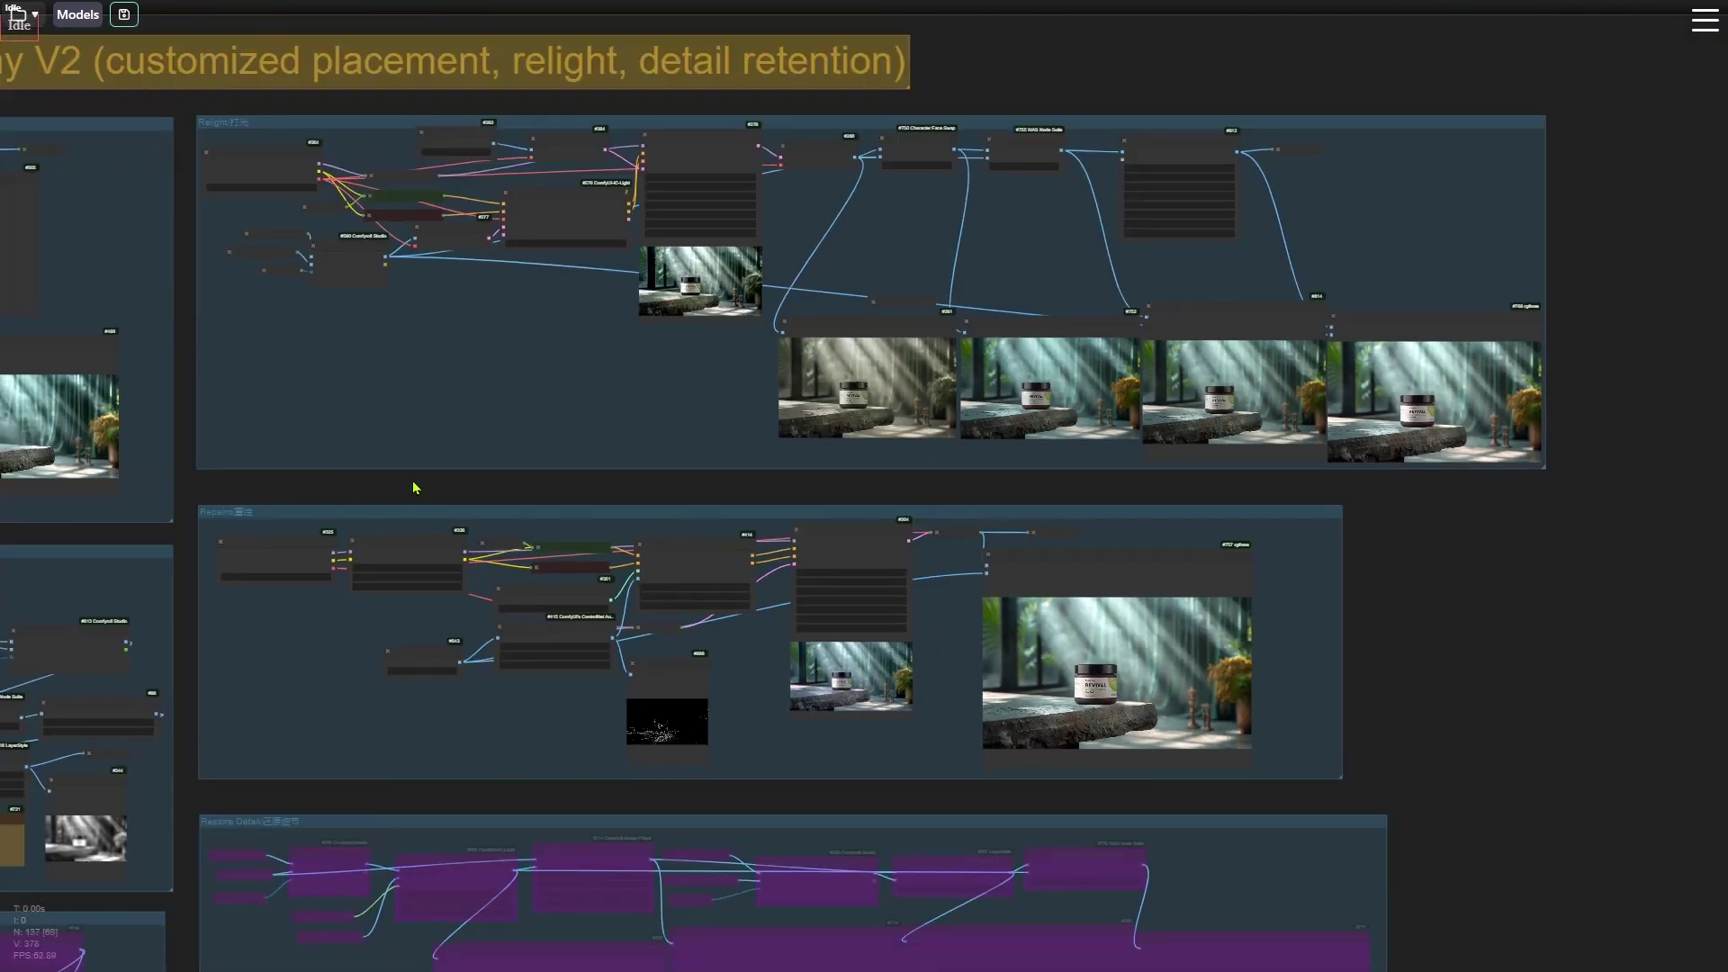
- Pan to the Control Panel and set Enable Restore Detail to yes
drag(414, 487, 1296, 494)
scroll(585, 131, up, 7)
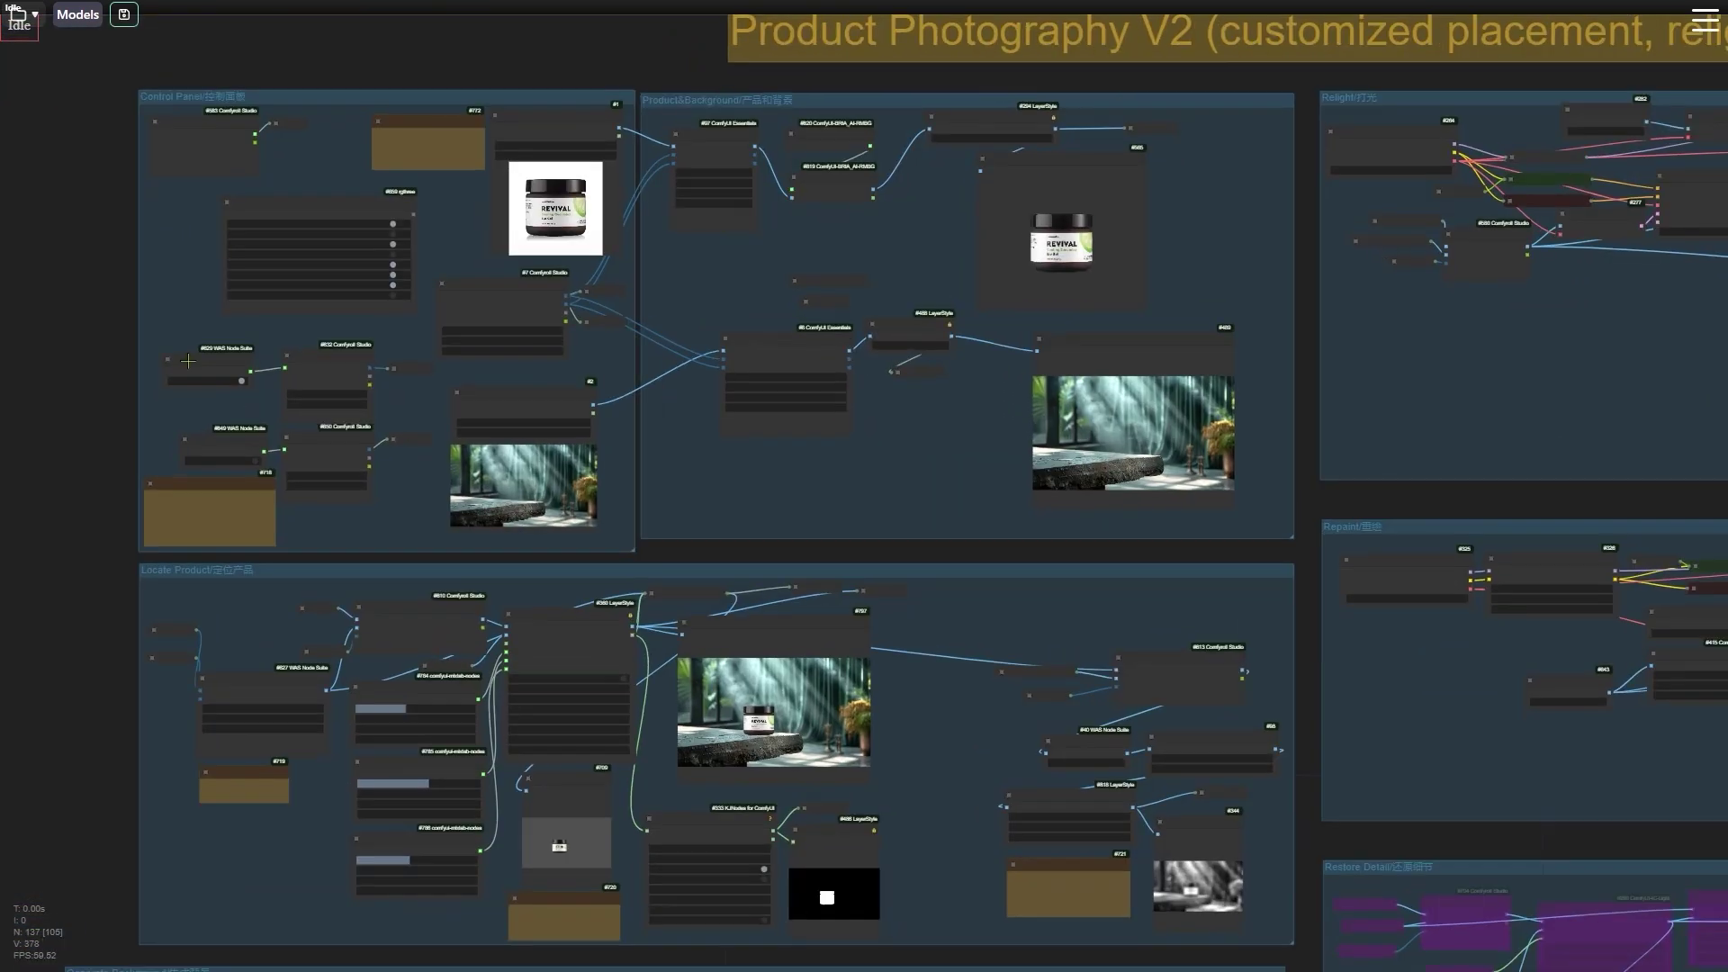
click(578, 126)
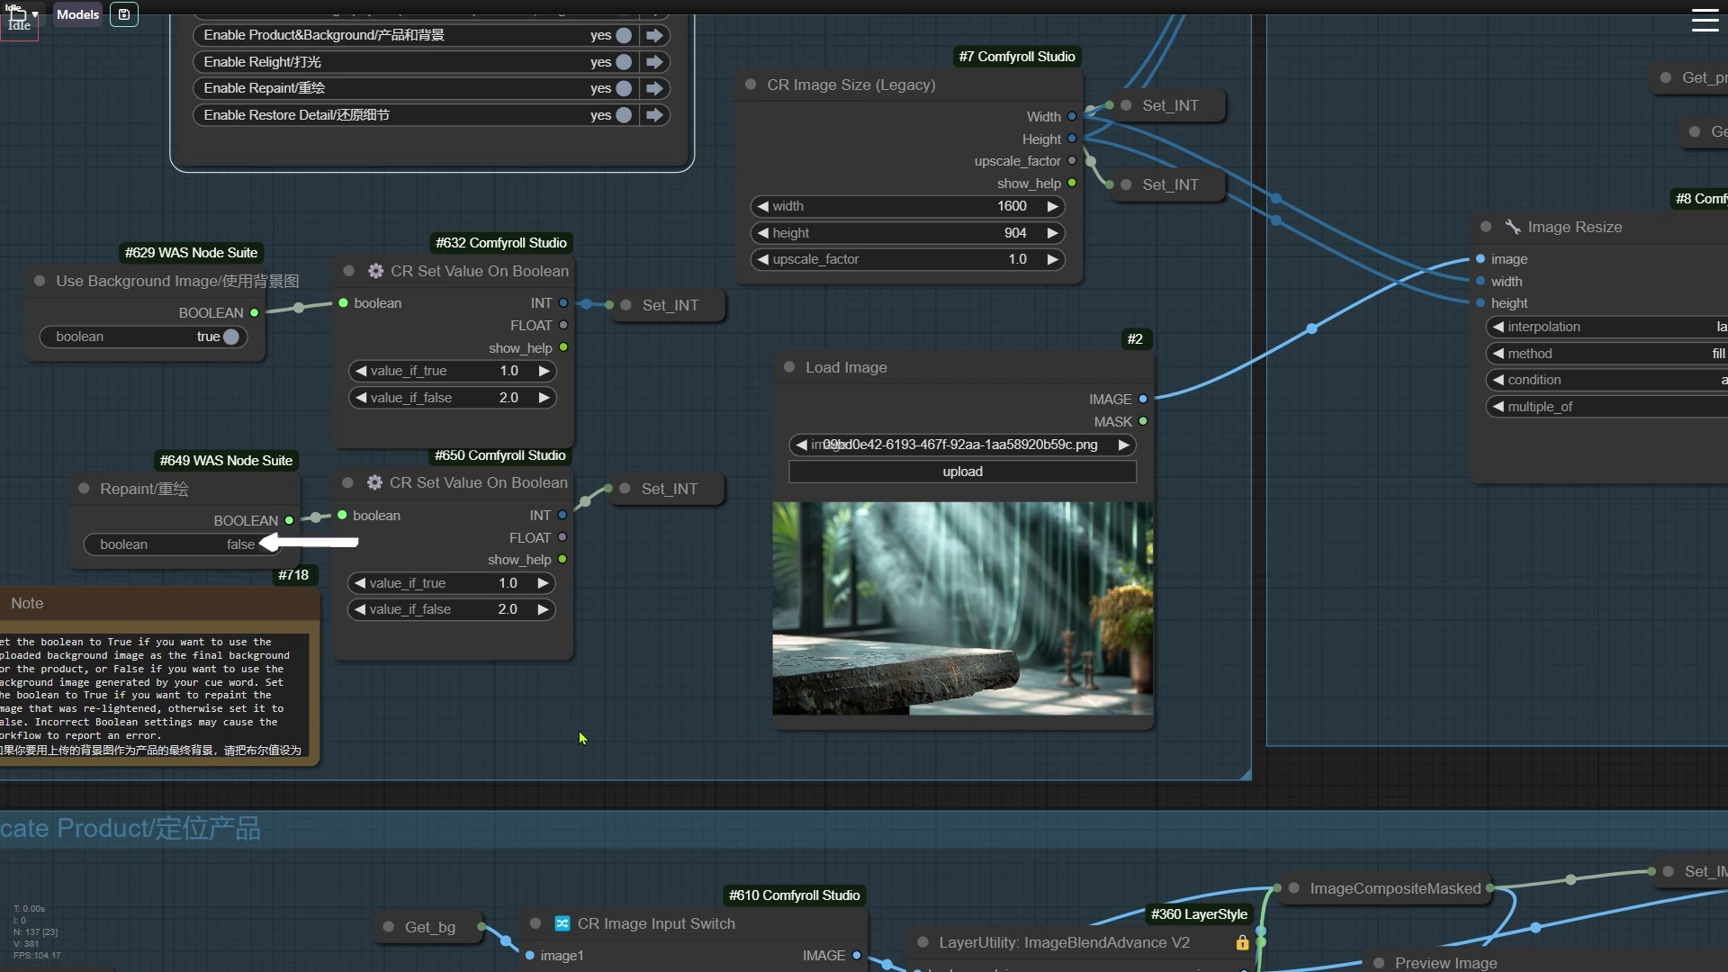
- Jump to the Restore Detail group and queue the workflow to fill its previews
click(655, 115)
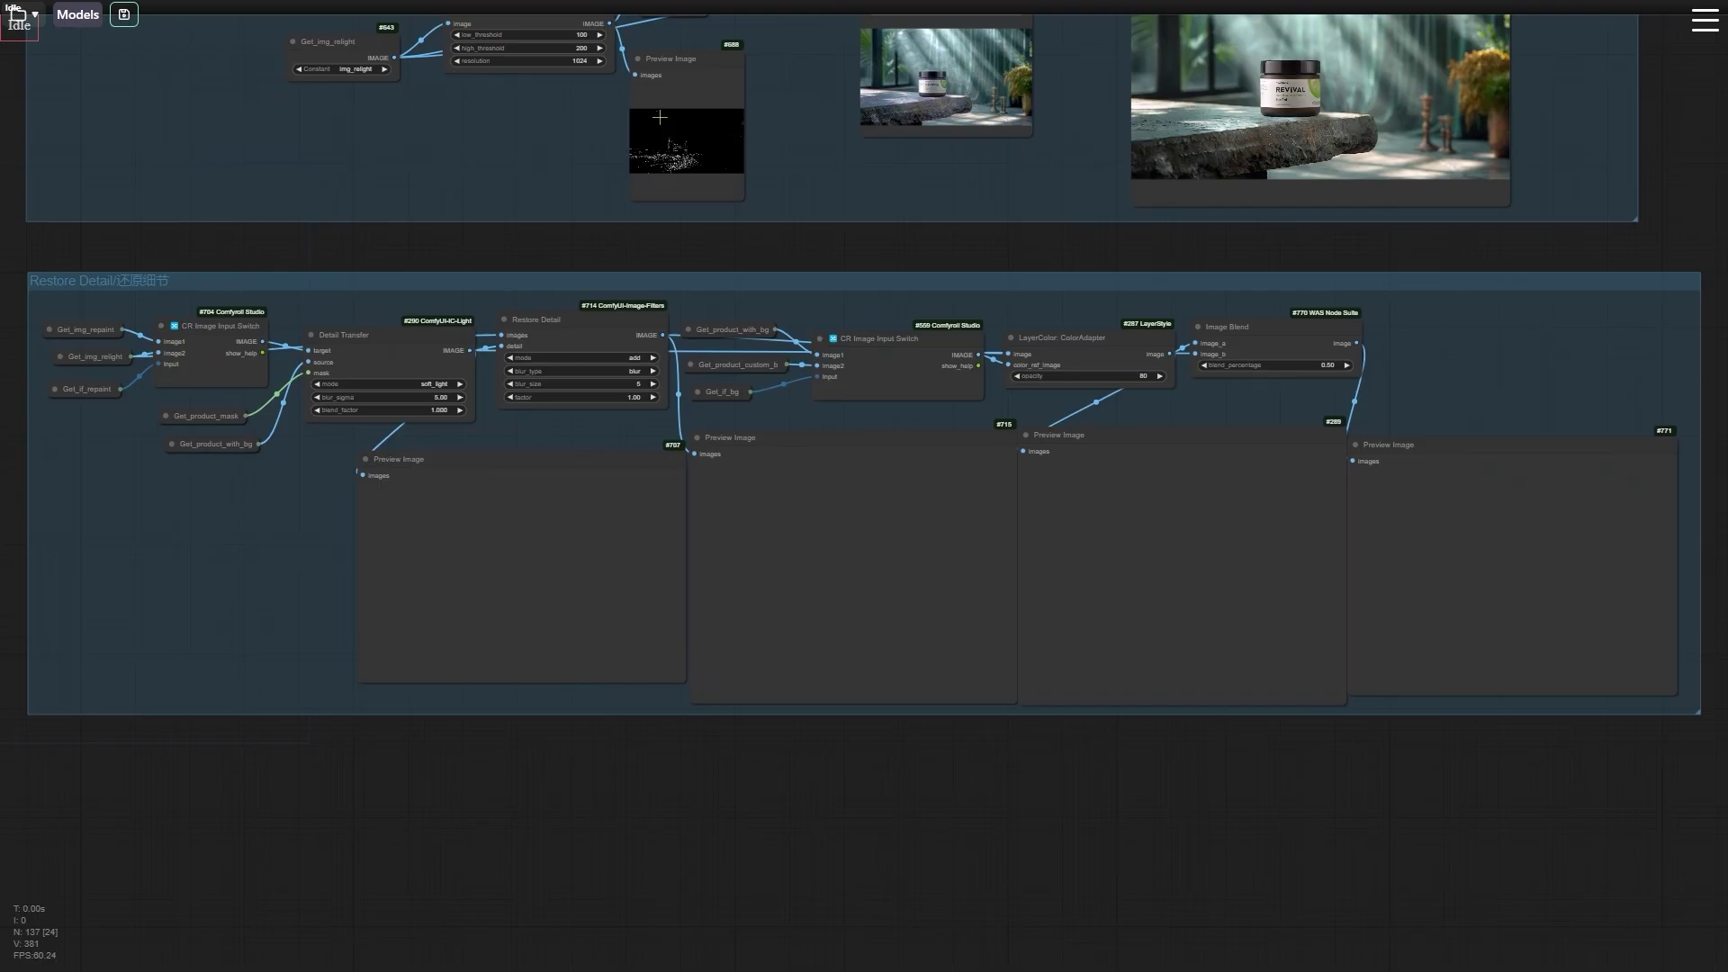
key(ctrl+Return)
scroll(774, 806, up, 5)
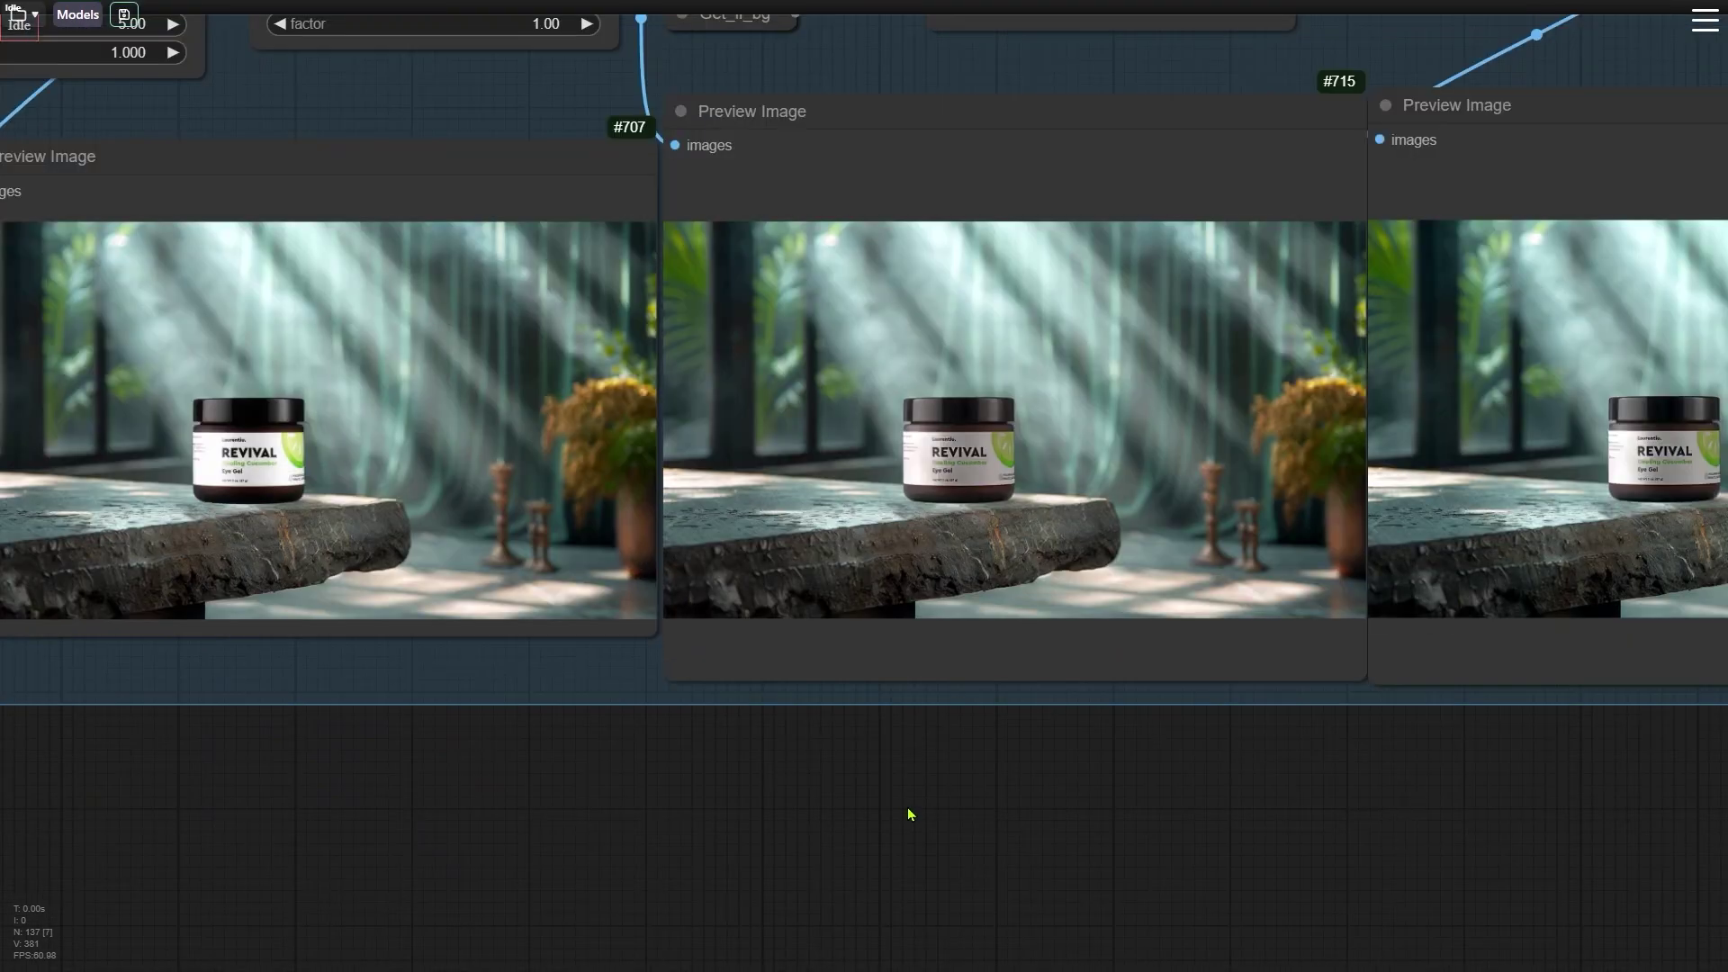
scroll(409, 860, up, 8)
scroll(1161, 879, down, 5)
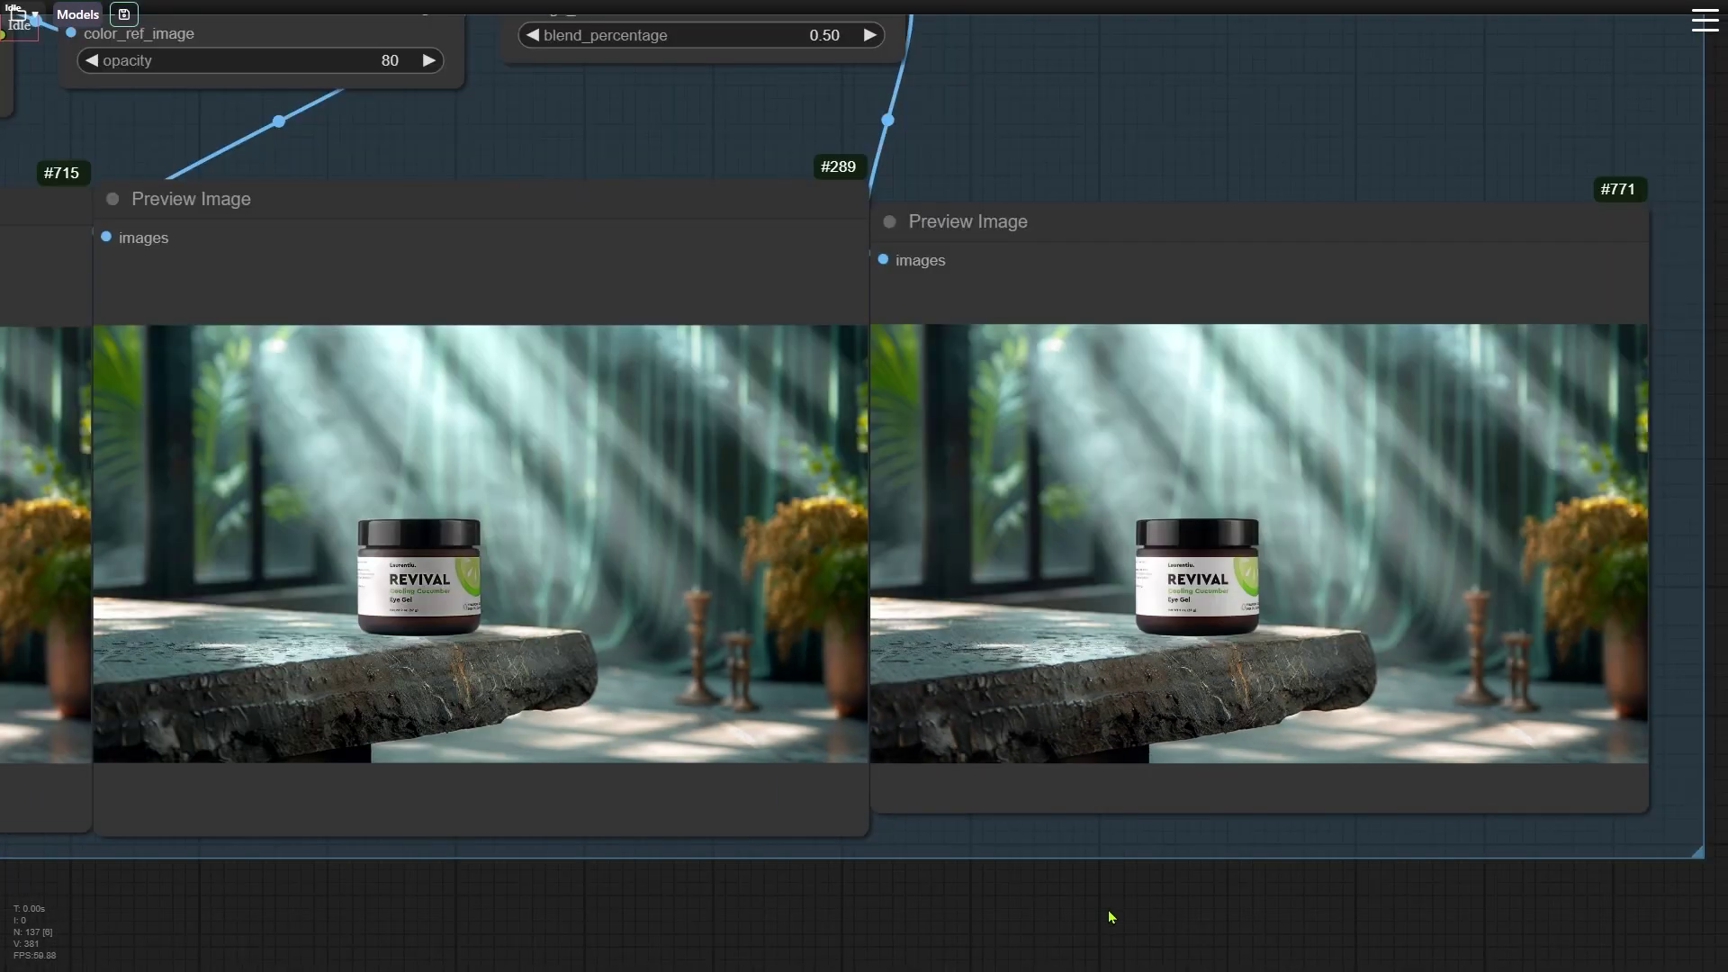
- Set Image Blend blend_percentage to 0.2 and rerun the workflow
click(832, 41)
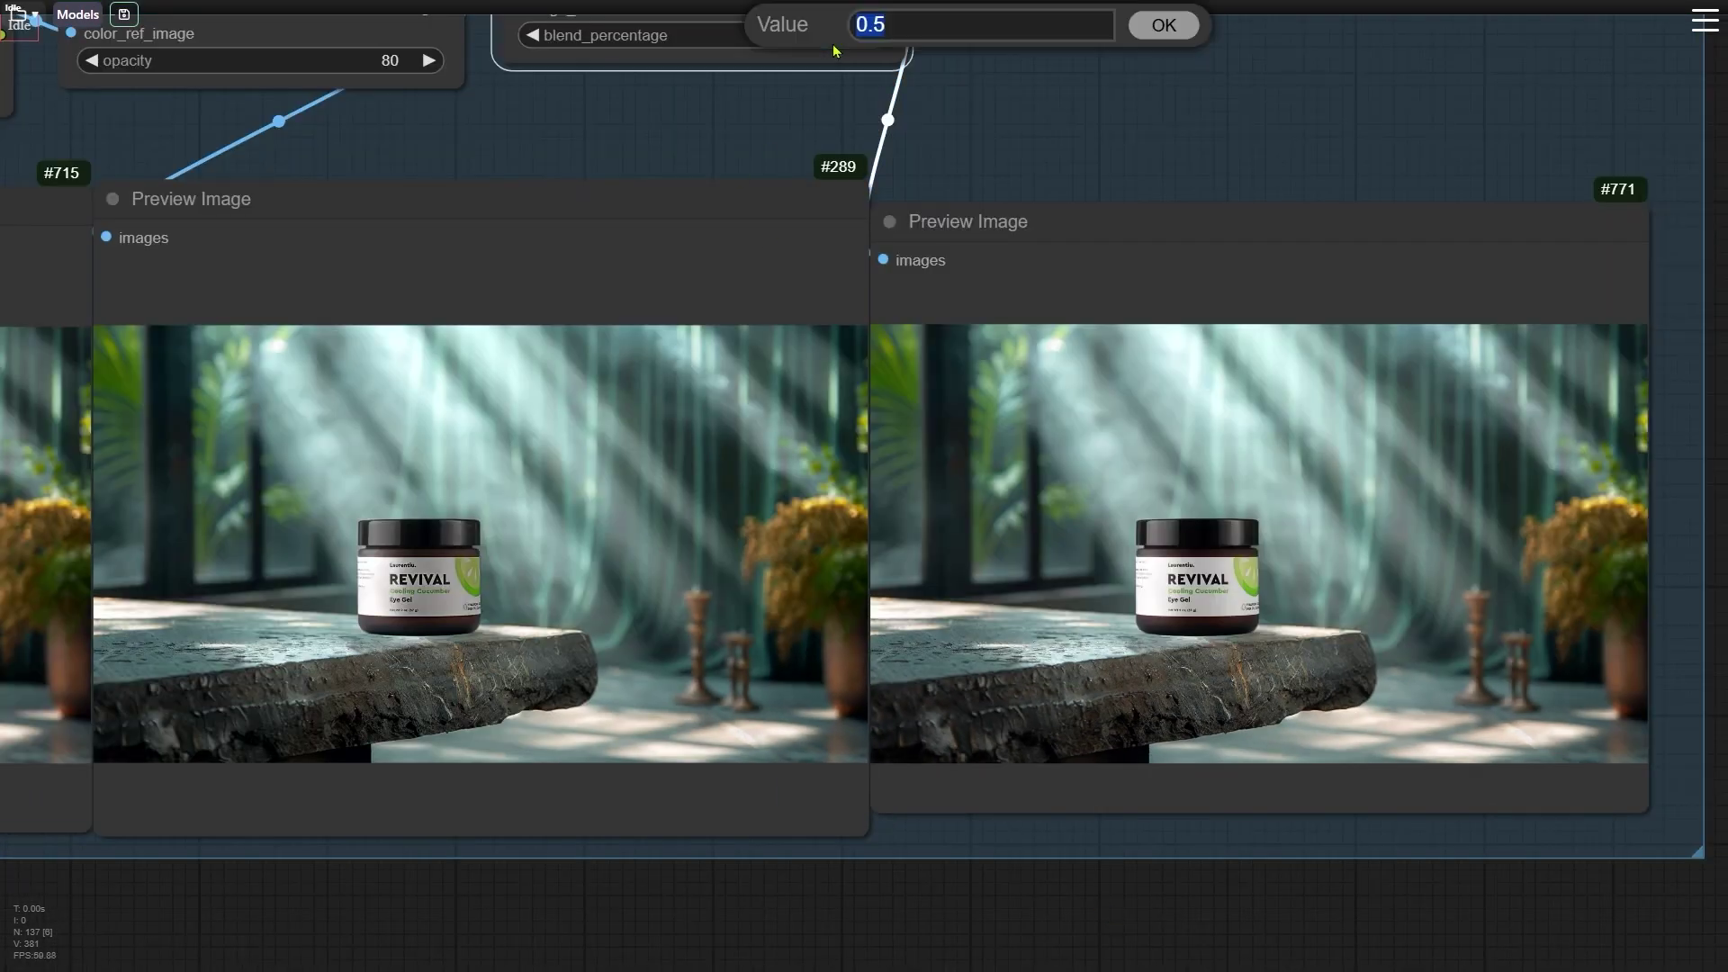
text(0.2)
key(Return)
key(ctrl+Return)
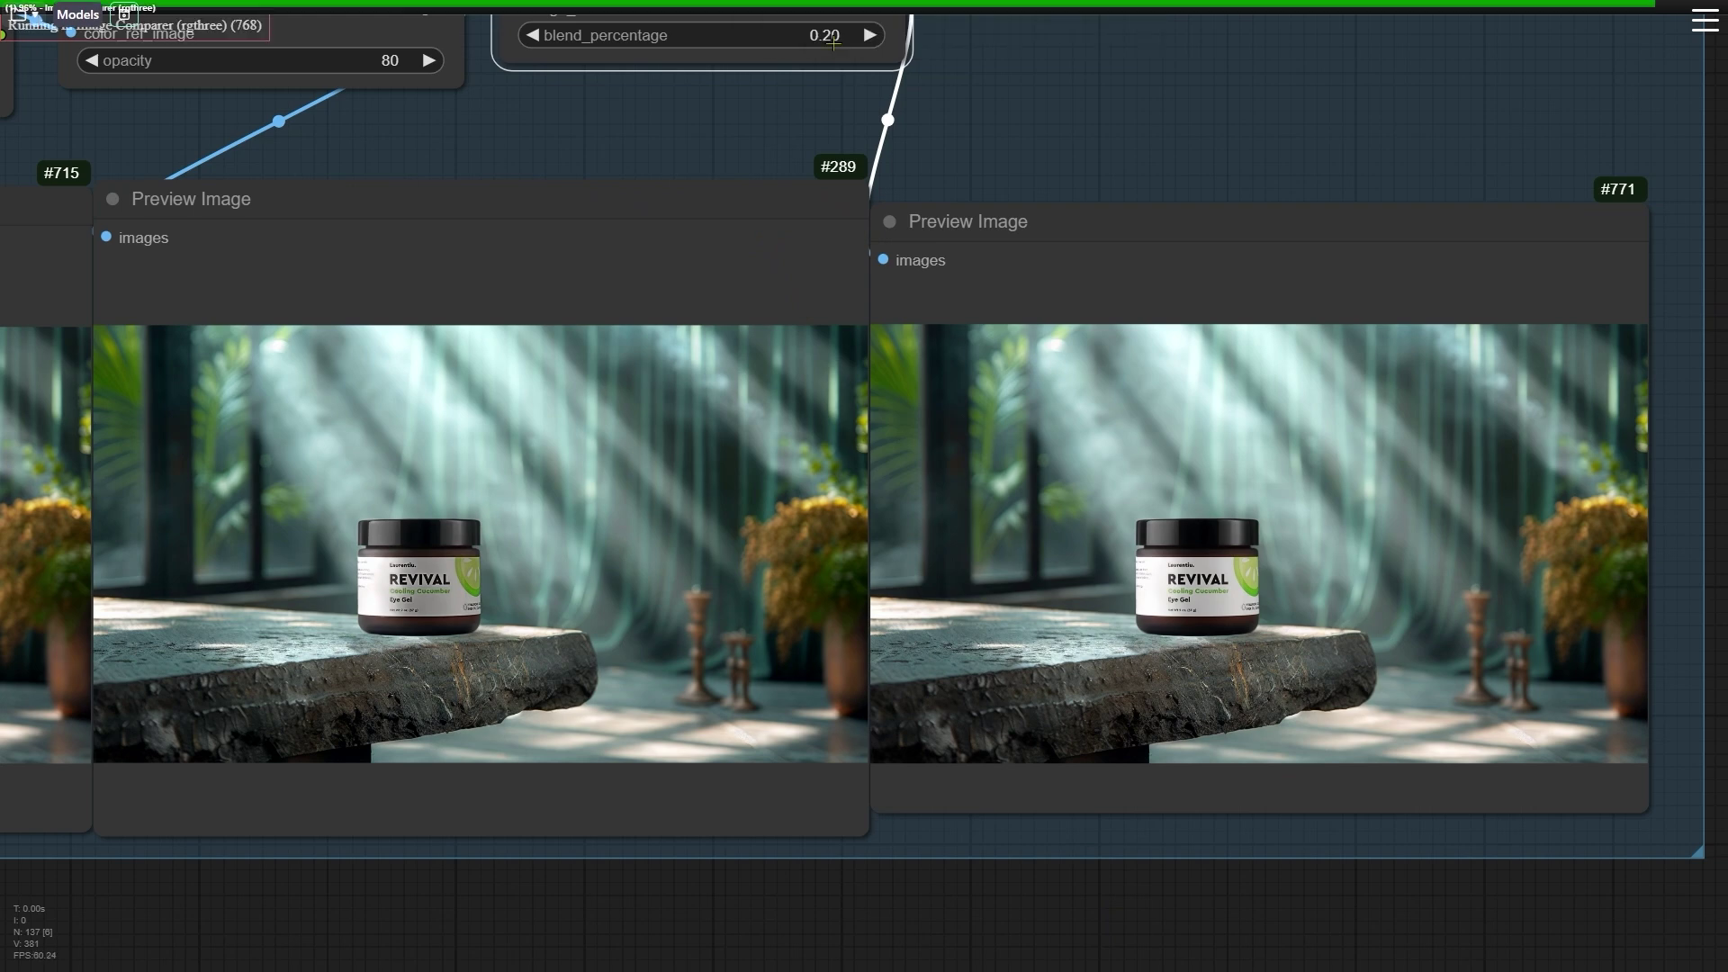
scroll(1236, 646, up, 4)
scroll(1162, 941, down, 5)
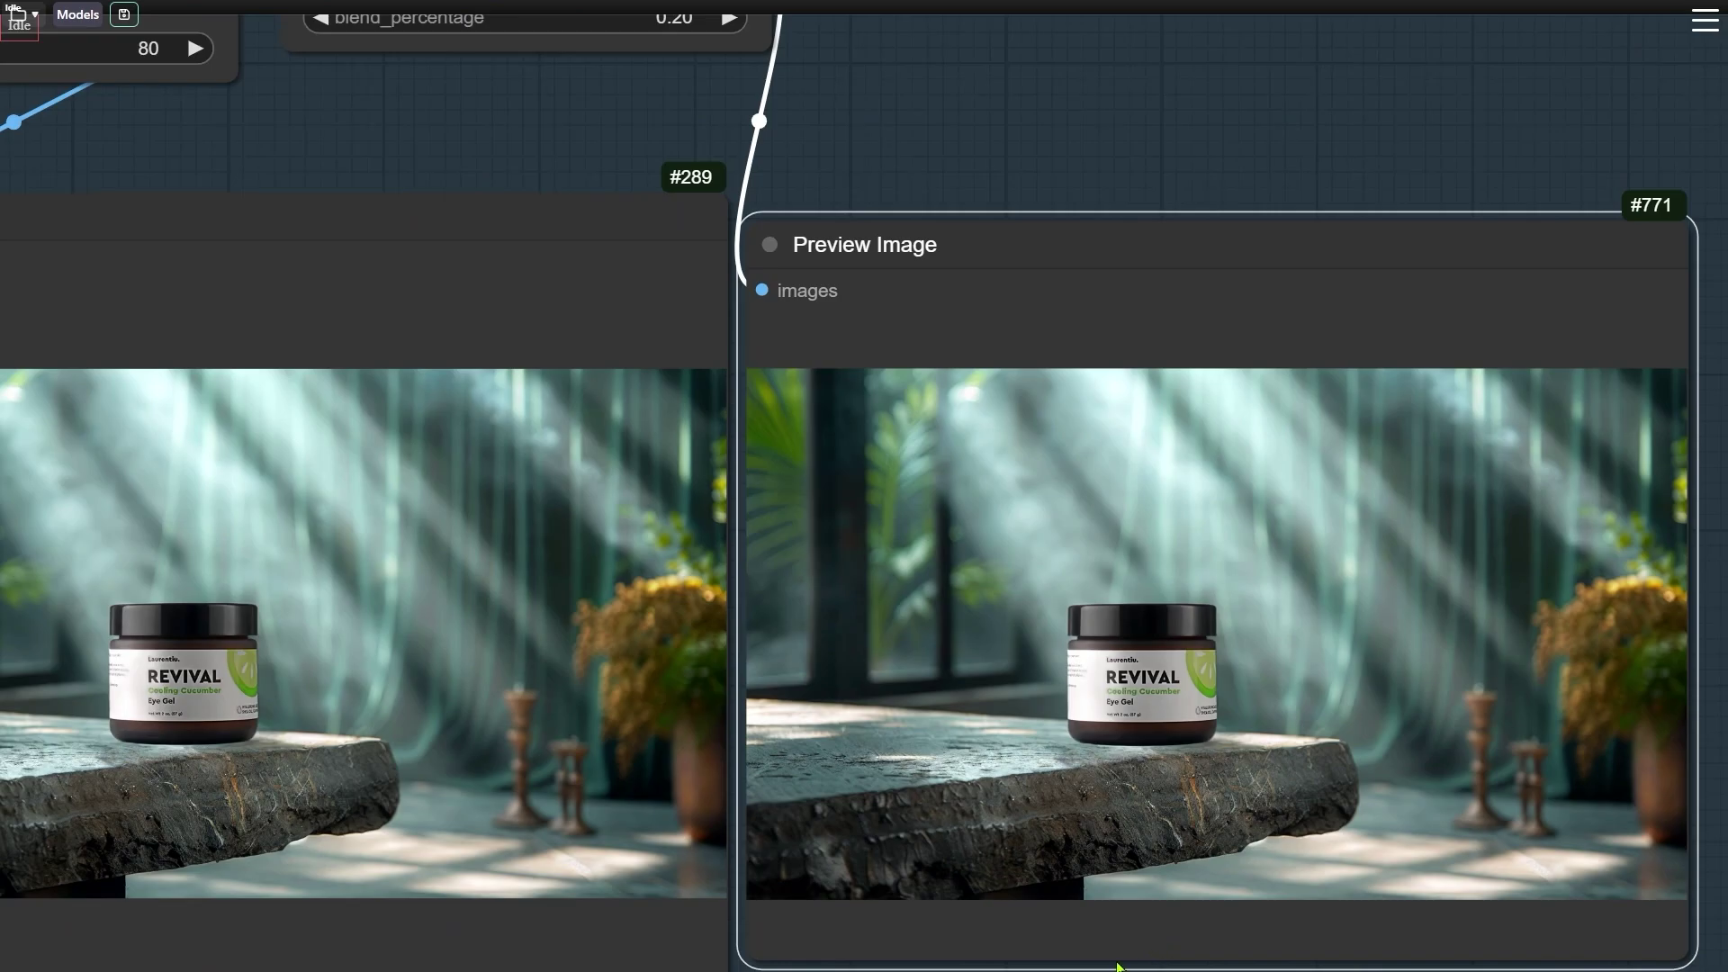
scroll(1118, 966, down, 2)
click(1564, 497)
drag(1612, 552, 1328, 407)
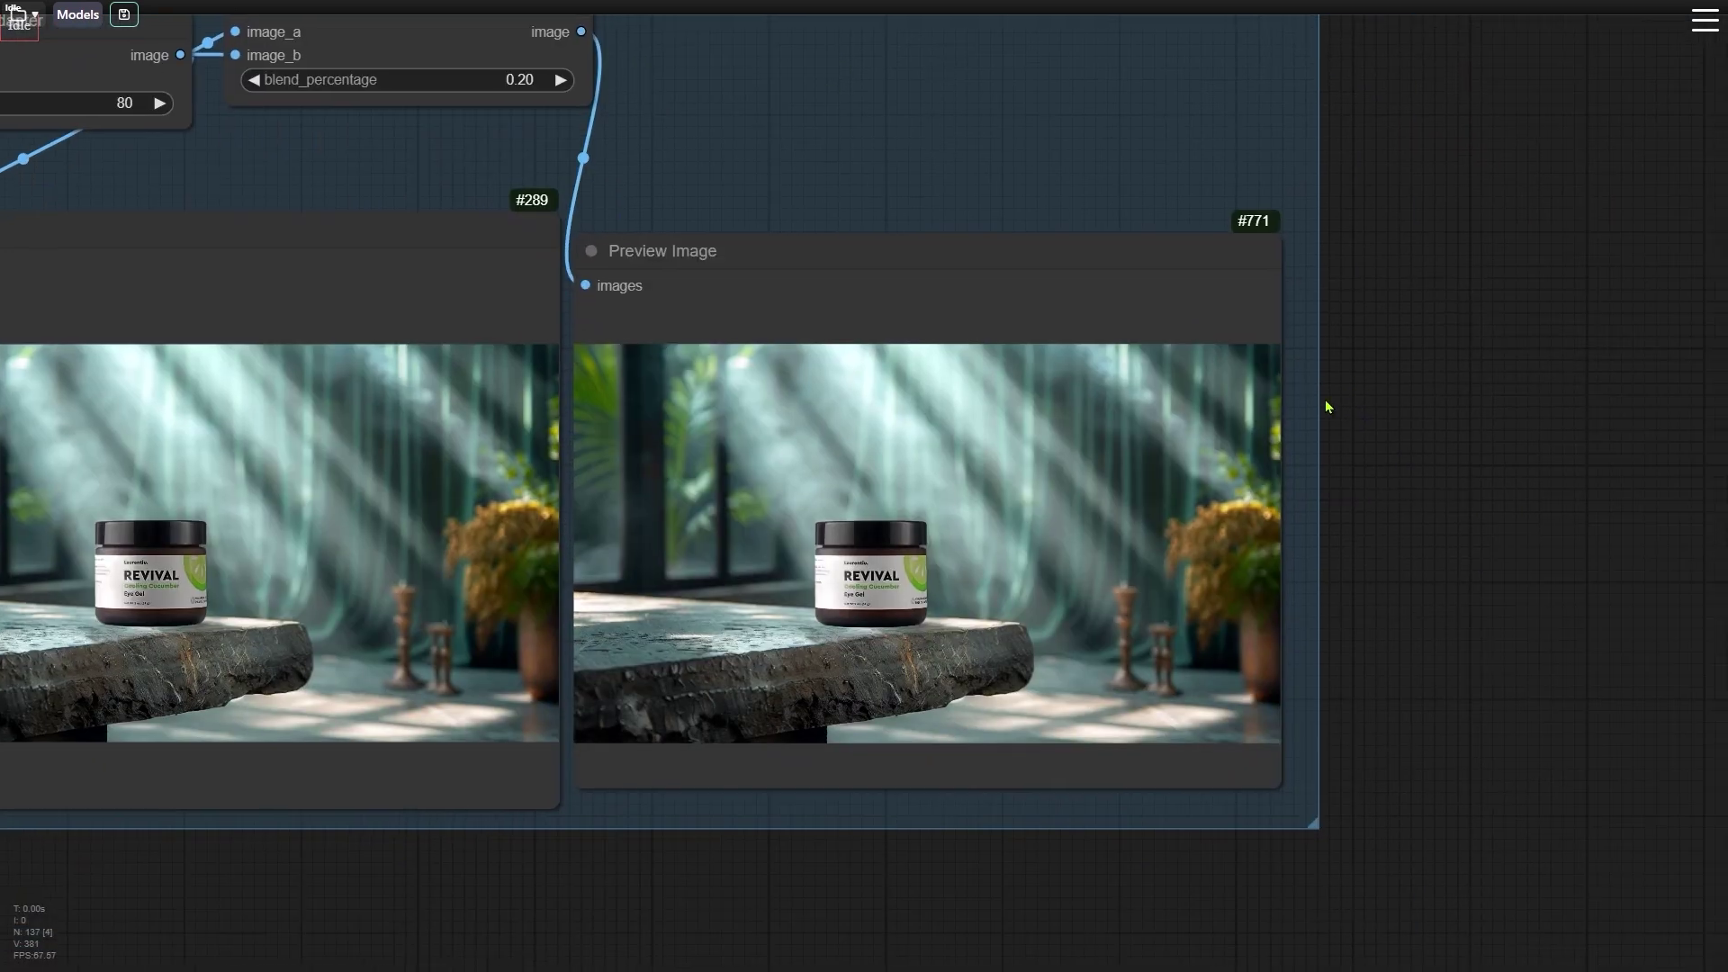
scroll(972, 869, up, 4)
drag(930, 849, 923, 956)
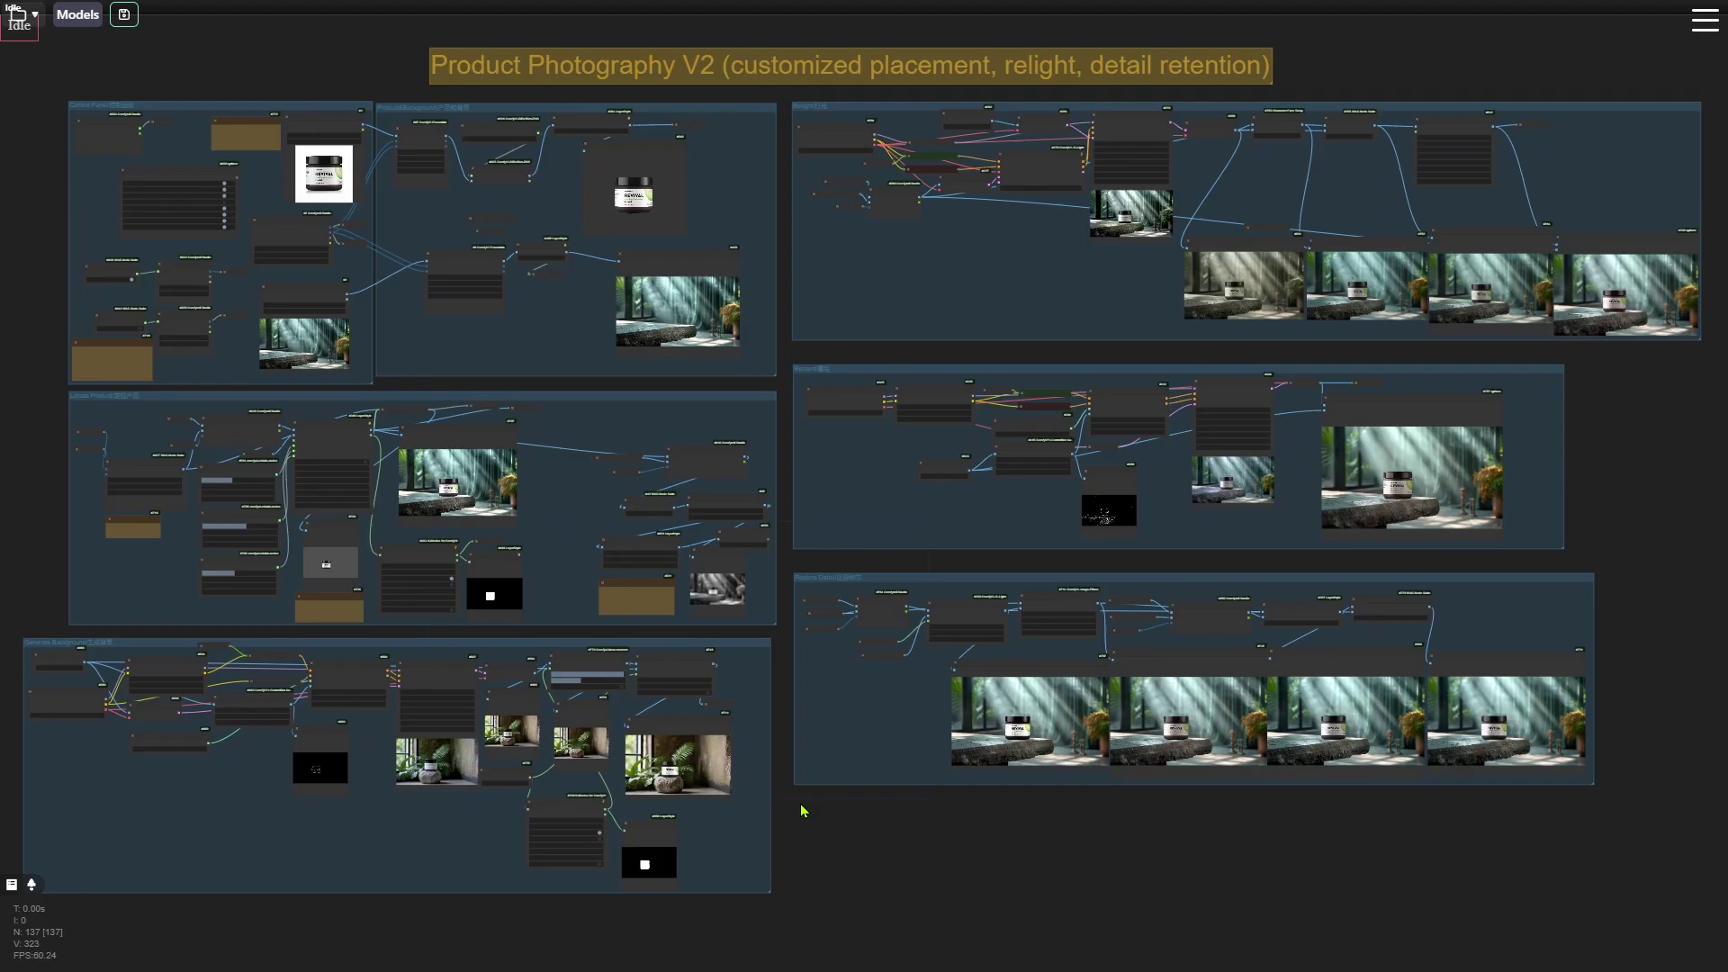
scroll(515, 217, up, 2)
scroll(516, 217, up, 12)
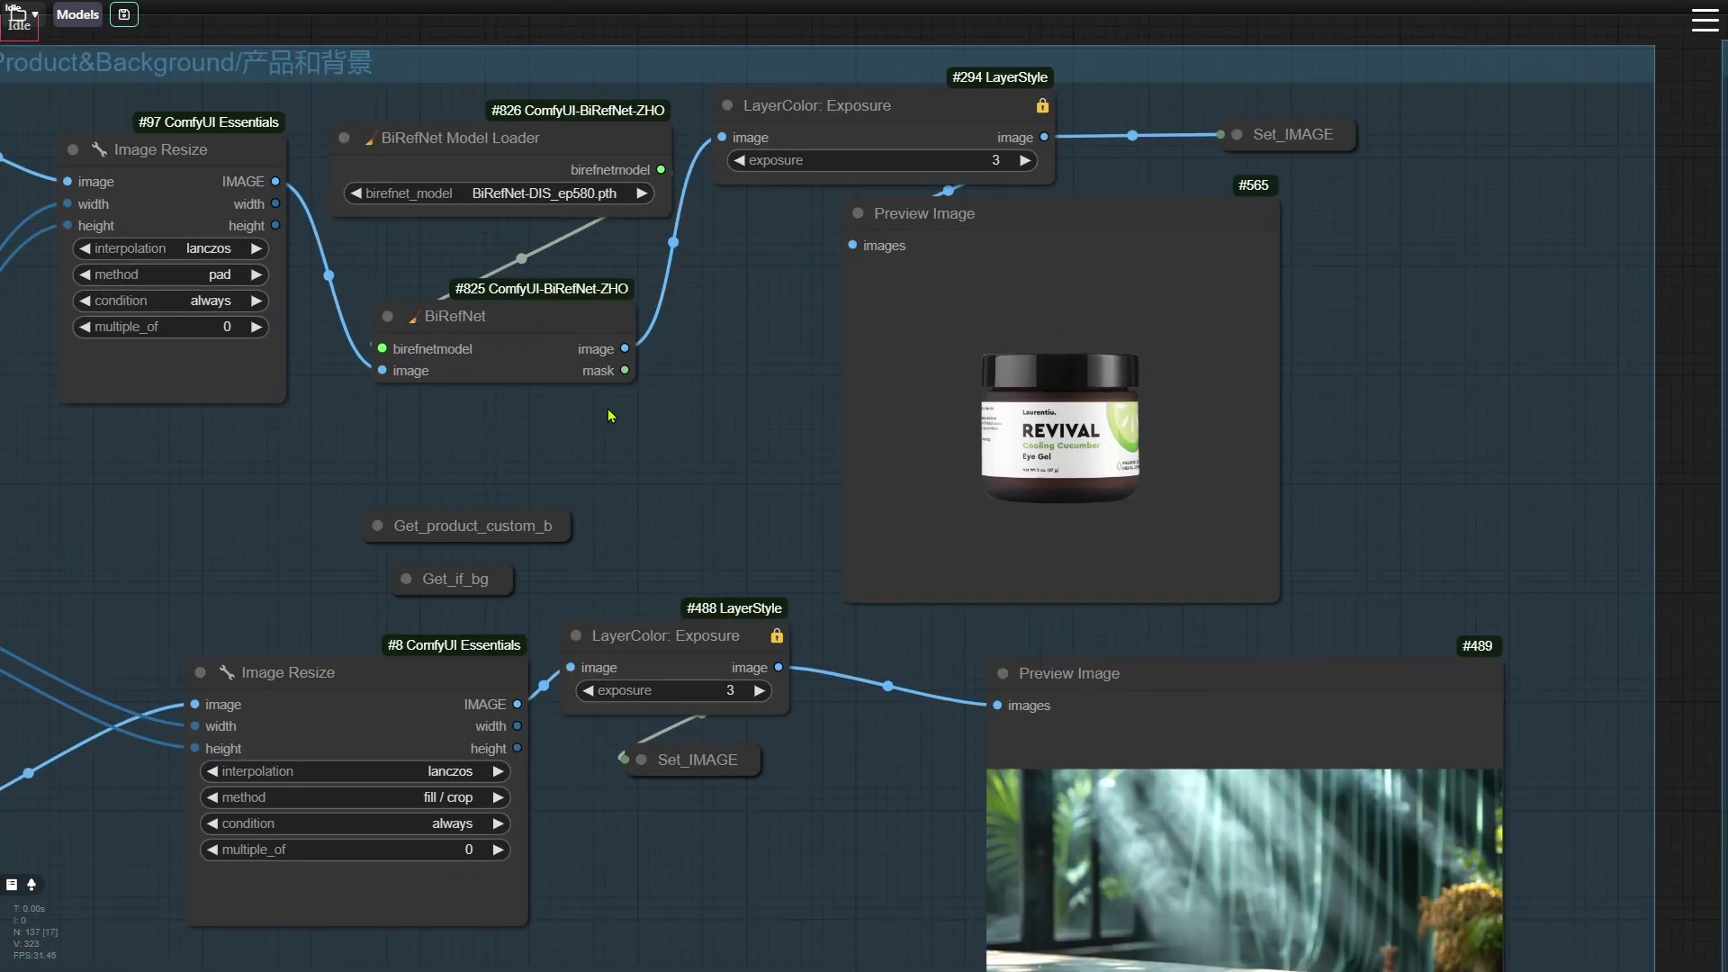
drag(611, 415, 781, 670)
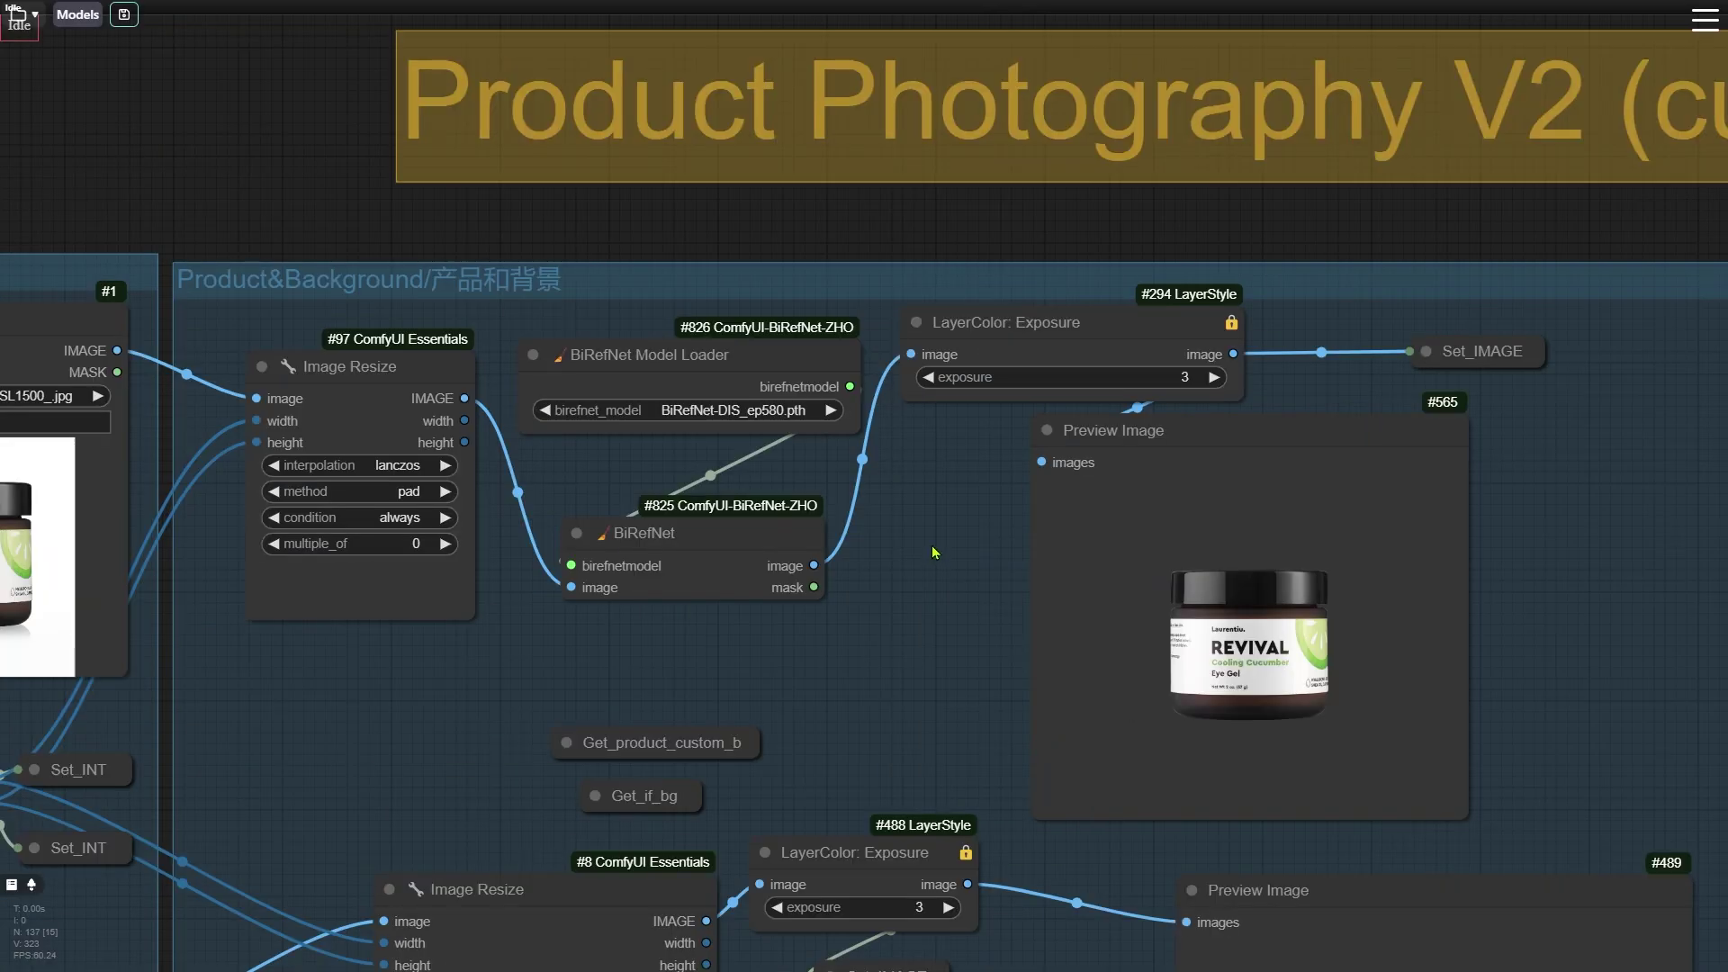
- Move the jar in Locate Product to x_percent 45.435 and y_percent 59.162
scroll(936, 553, down, 5)
drag(883, 837, 1036, 297)
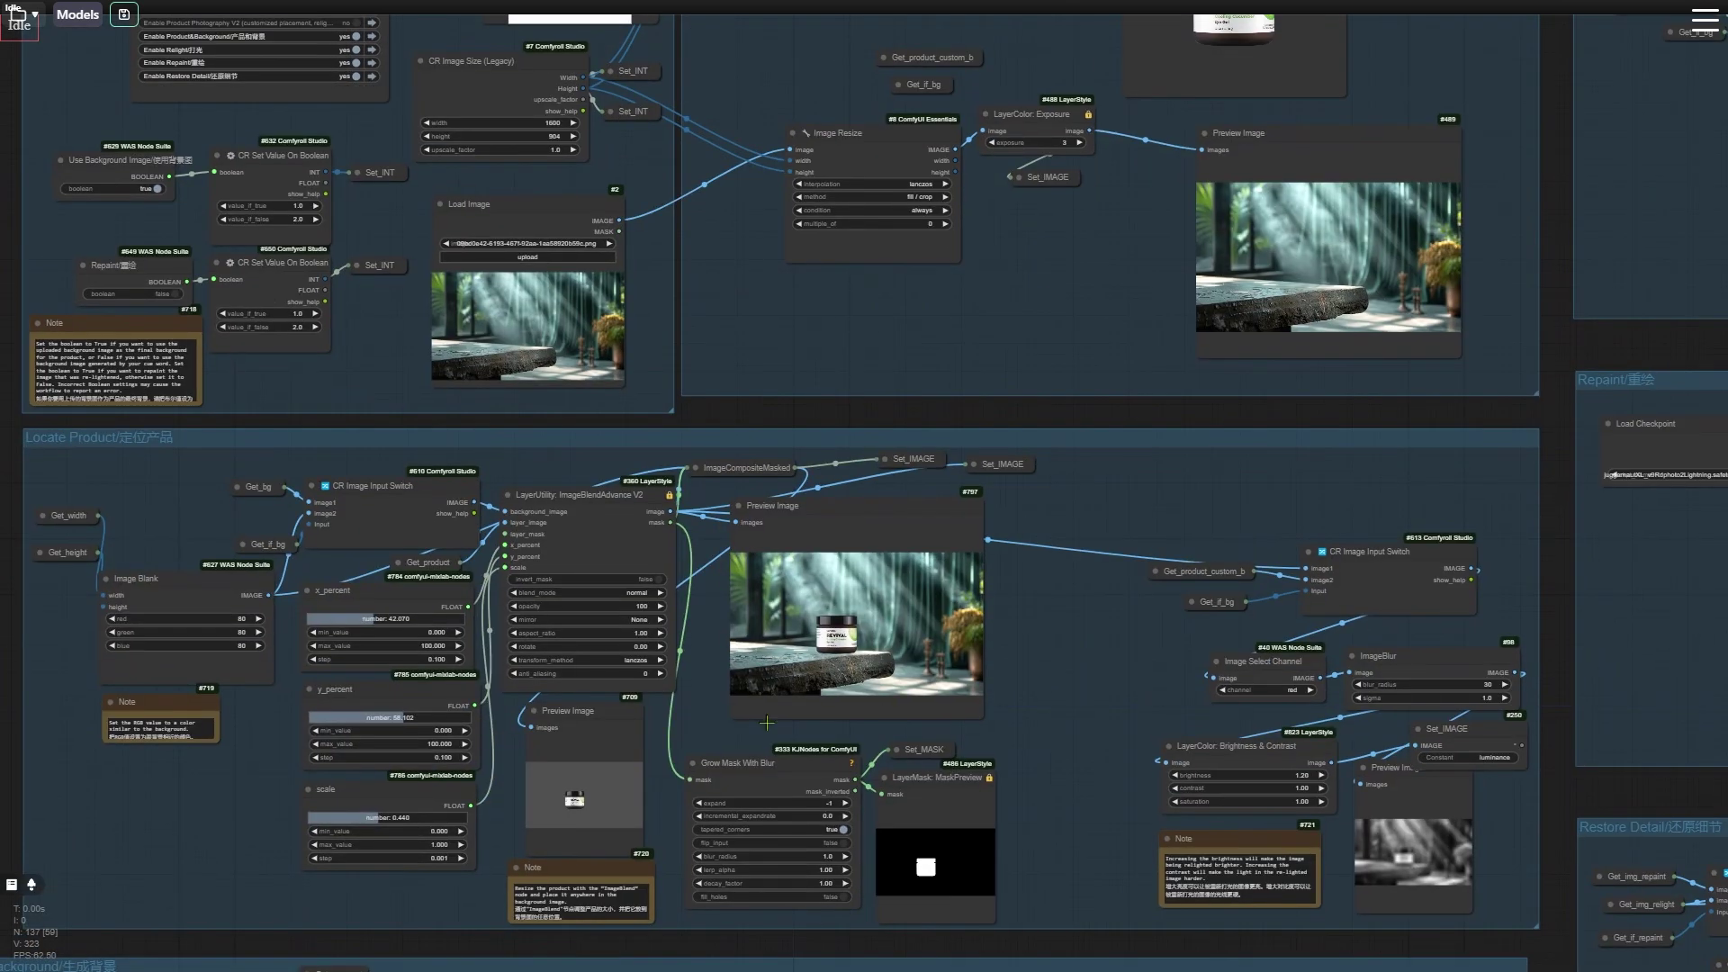
scroll(657, 751, up, 4)
drag(670, 728, 707, 597)
drag(706, 594, 897, 616)
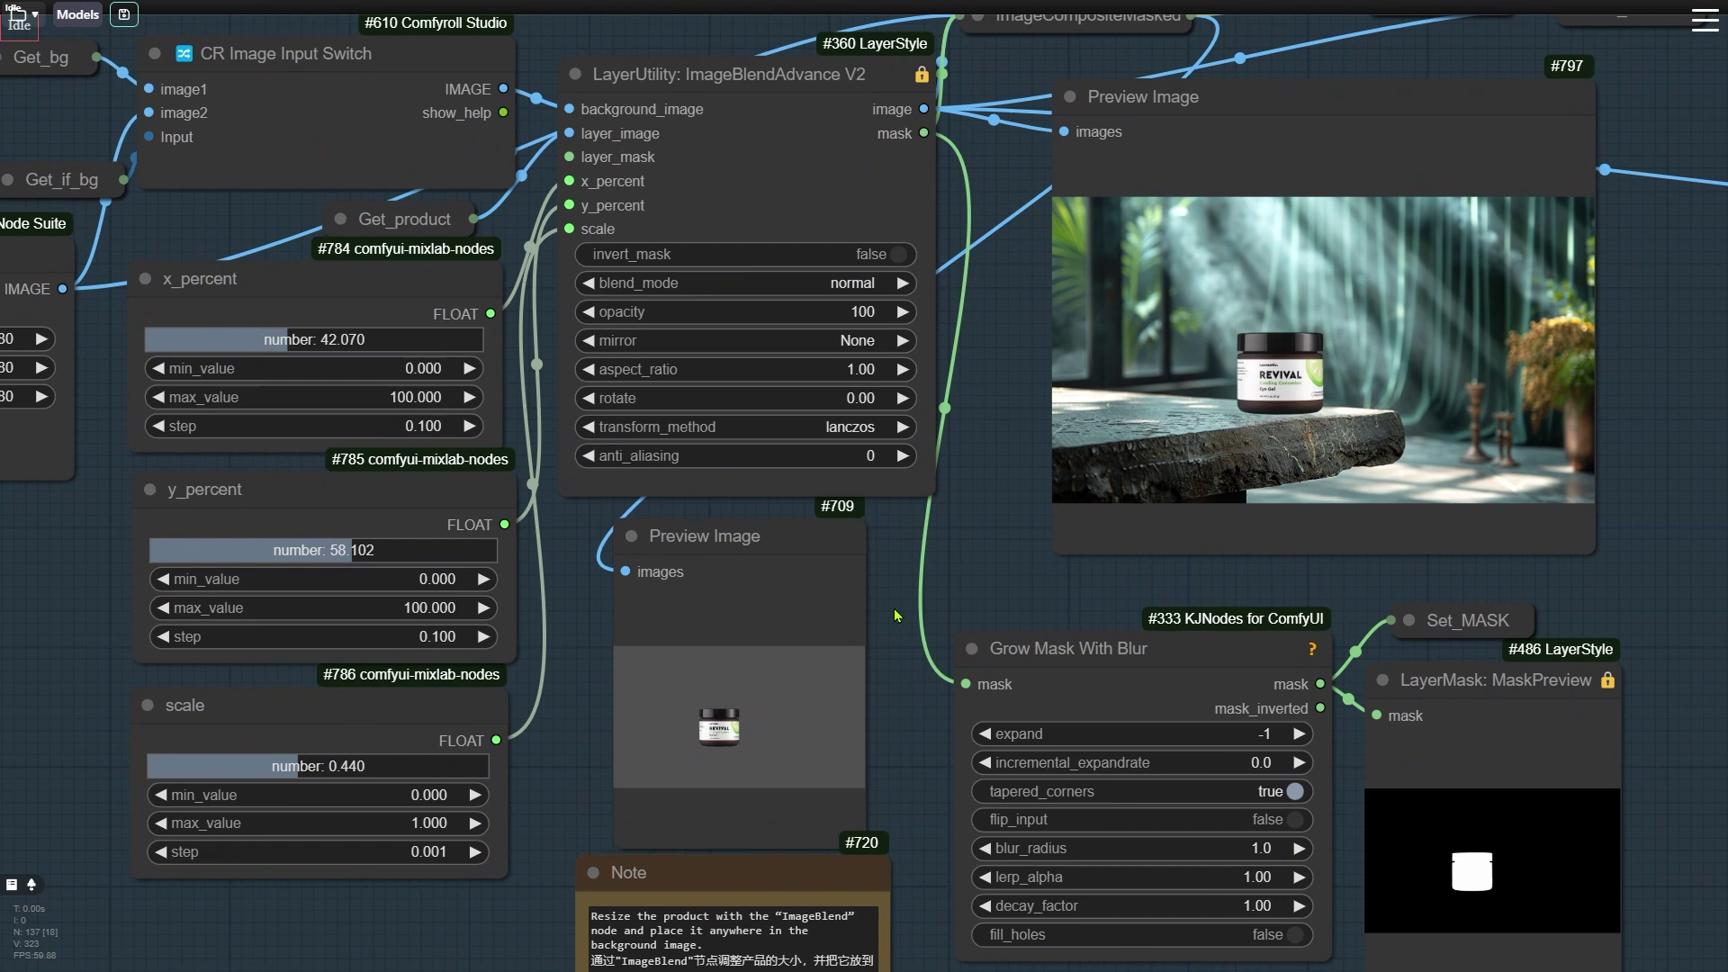
mouse_move(285, 351)
mouse_down()
mouse_move(355, 351)
mouse_move(298, 351)
mouse_up()
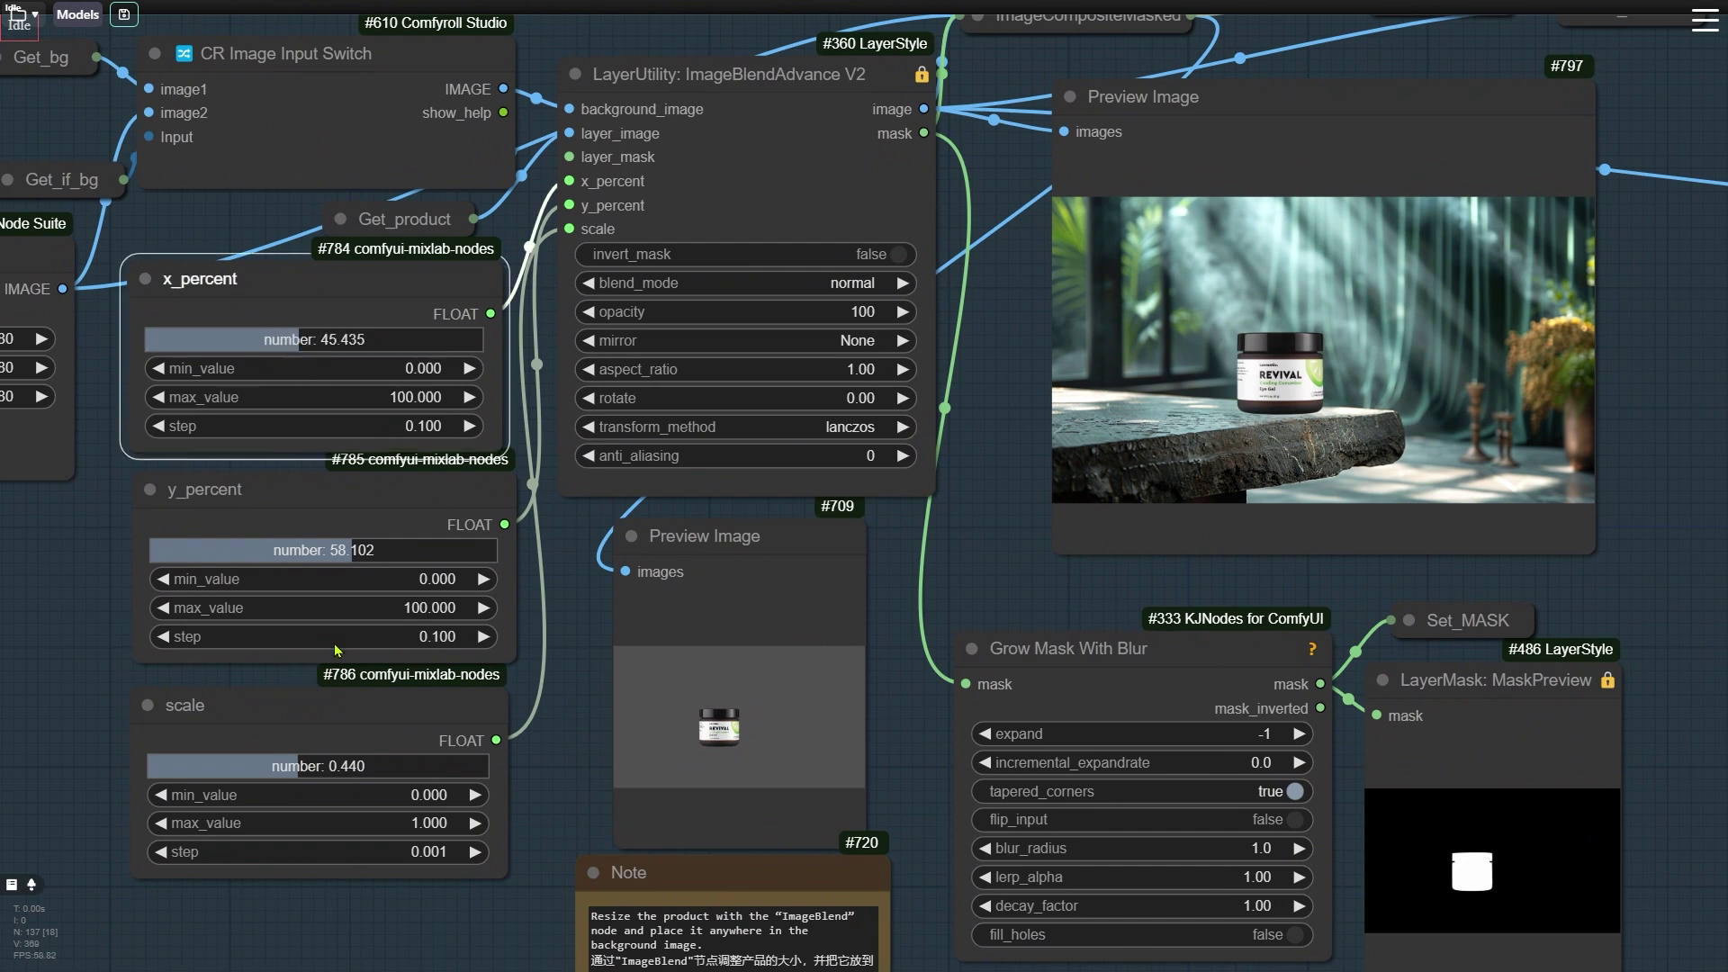
drag(349, 555, 354, 556)
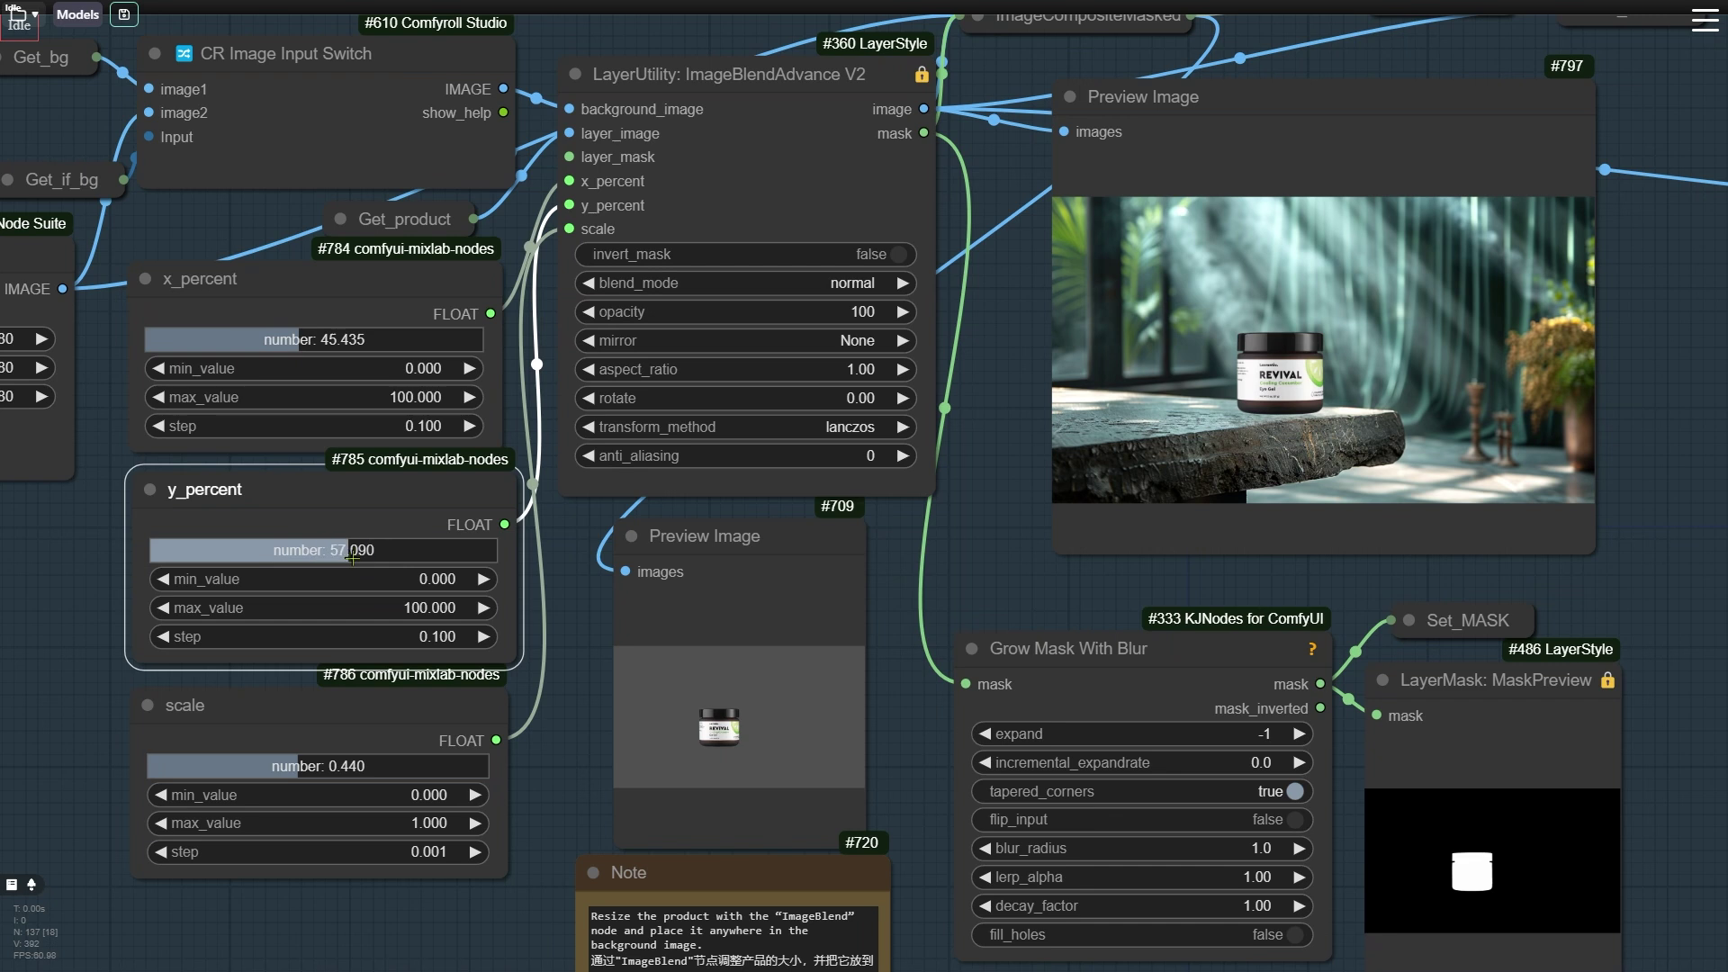
click(898, 779)
- Pan down through the Background group to the Big lama Remover nodes and previews
scroll(898, 779, down, 6)
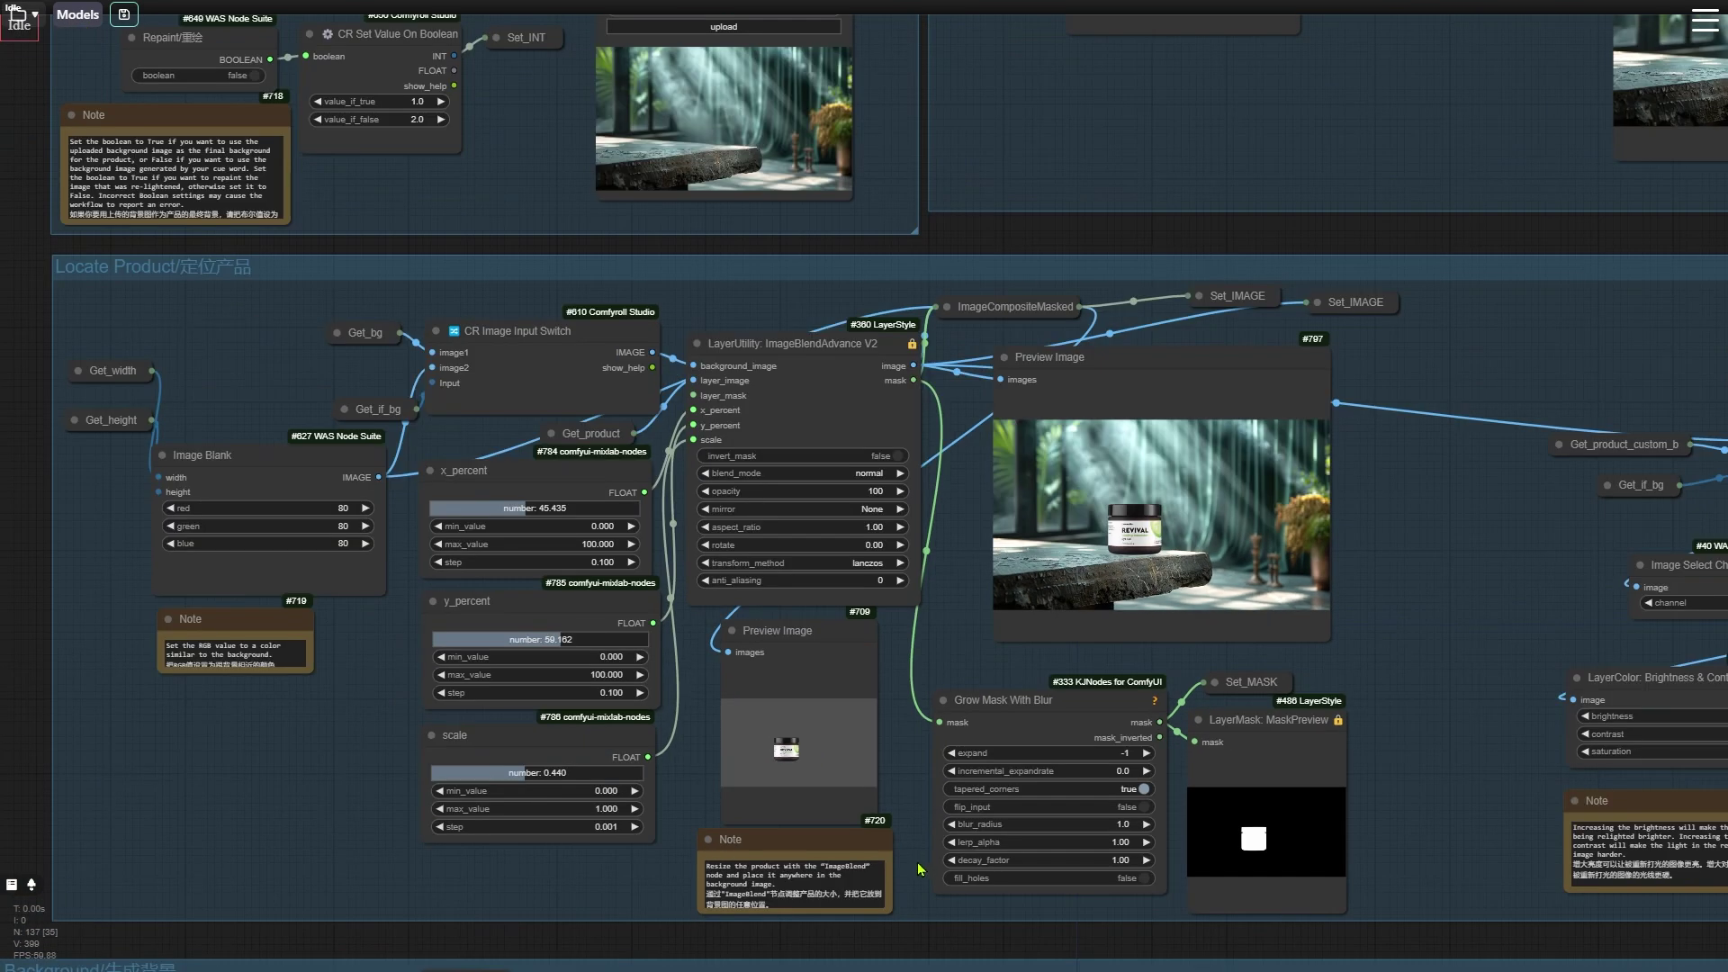
drag(892, 919, 885, 228)
scroll(913, 882, up, 4)
drag(1227, 864, 361, 779)
drag(477, 753, 444, 823)
scroll(824, 639, up, 2)
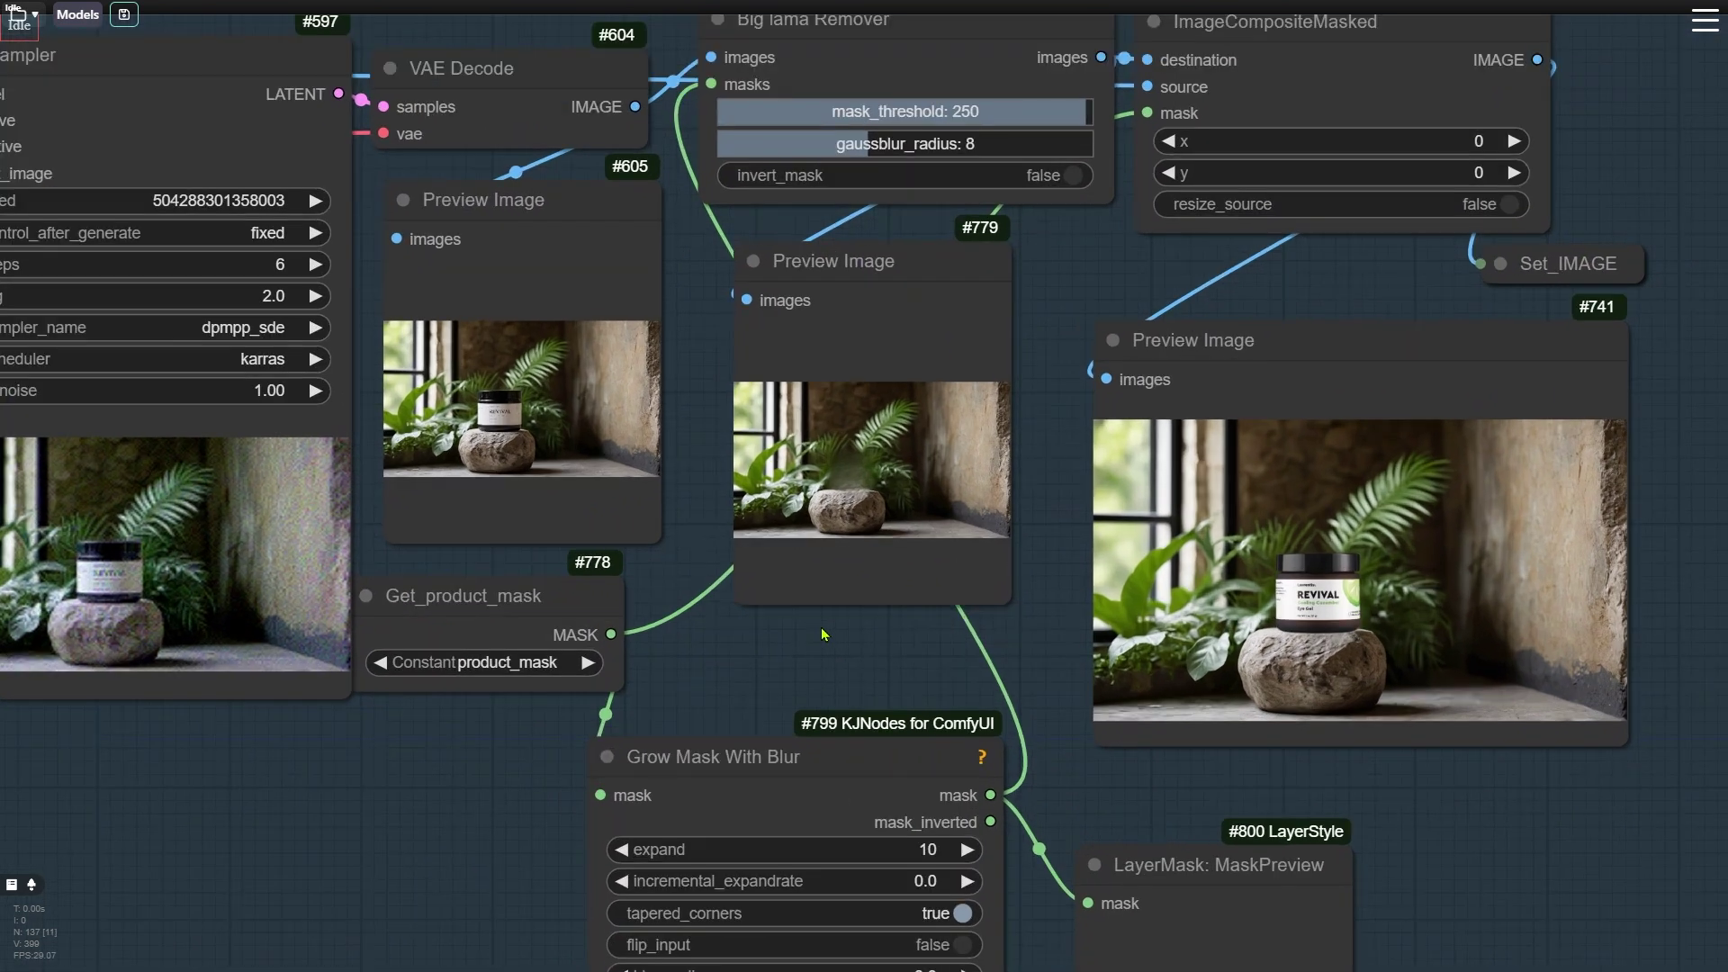
drag(827, 639, 674, 723)
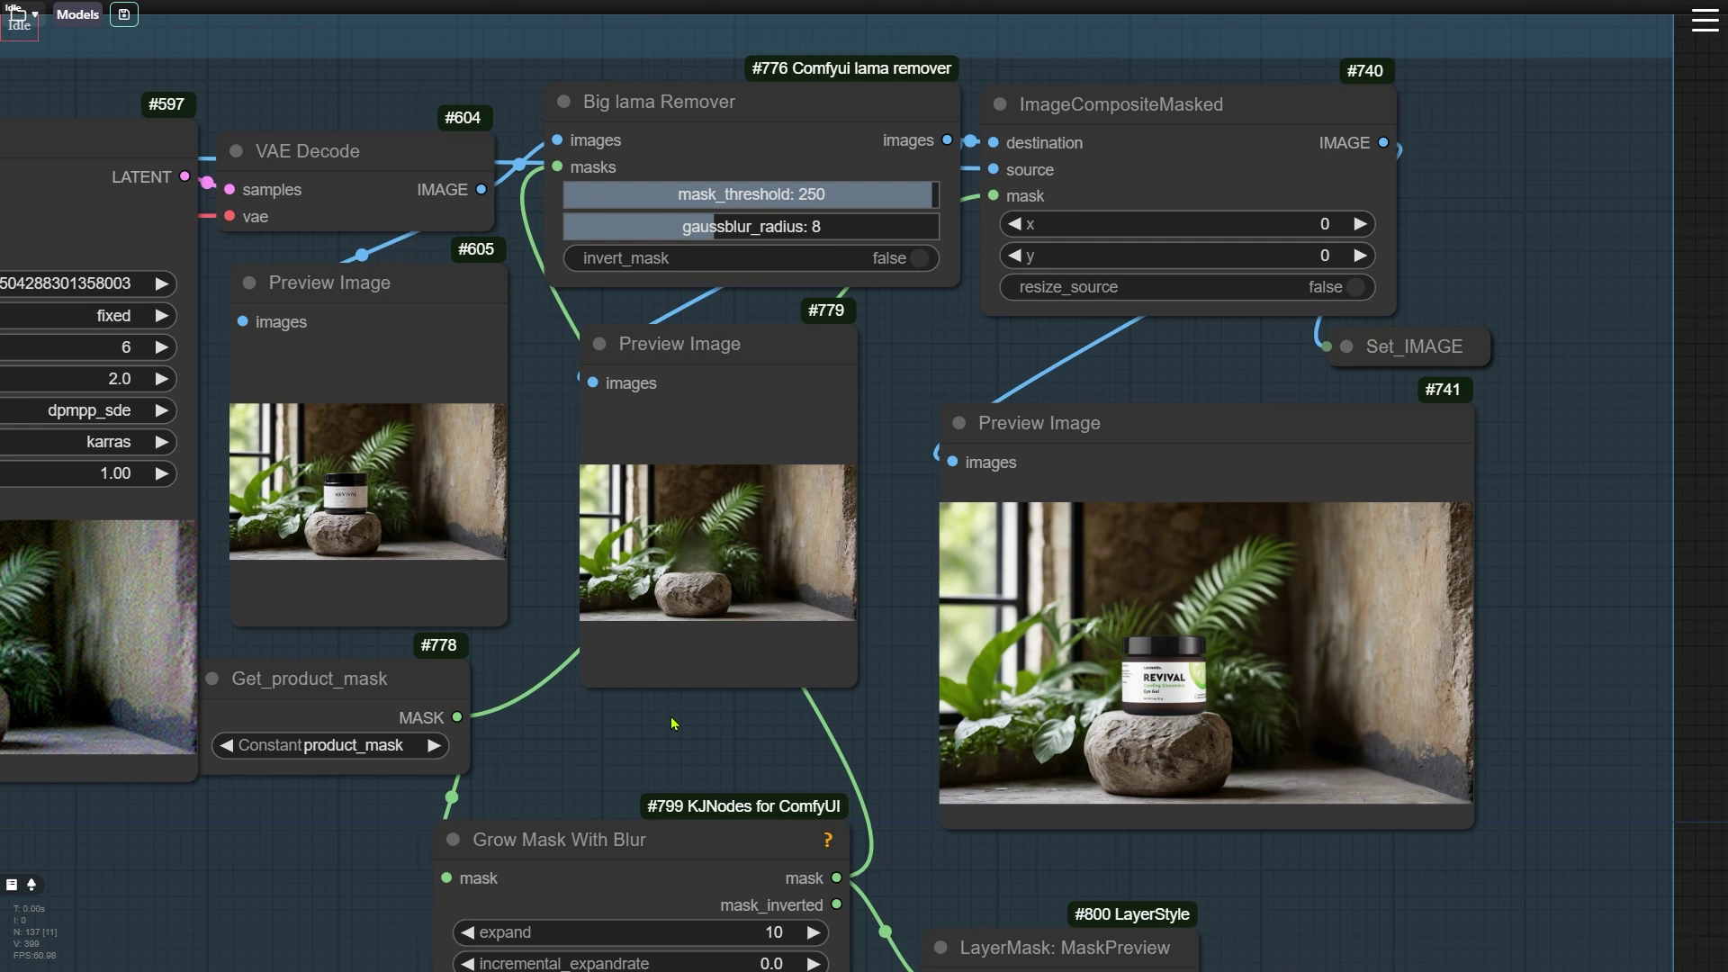
scroll(891, 446, up, 12)
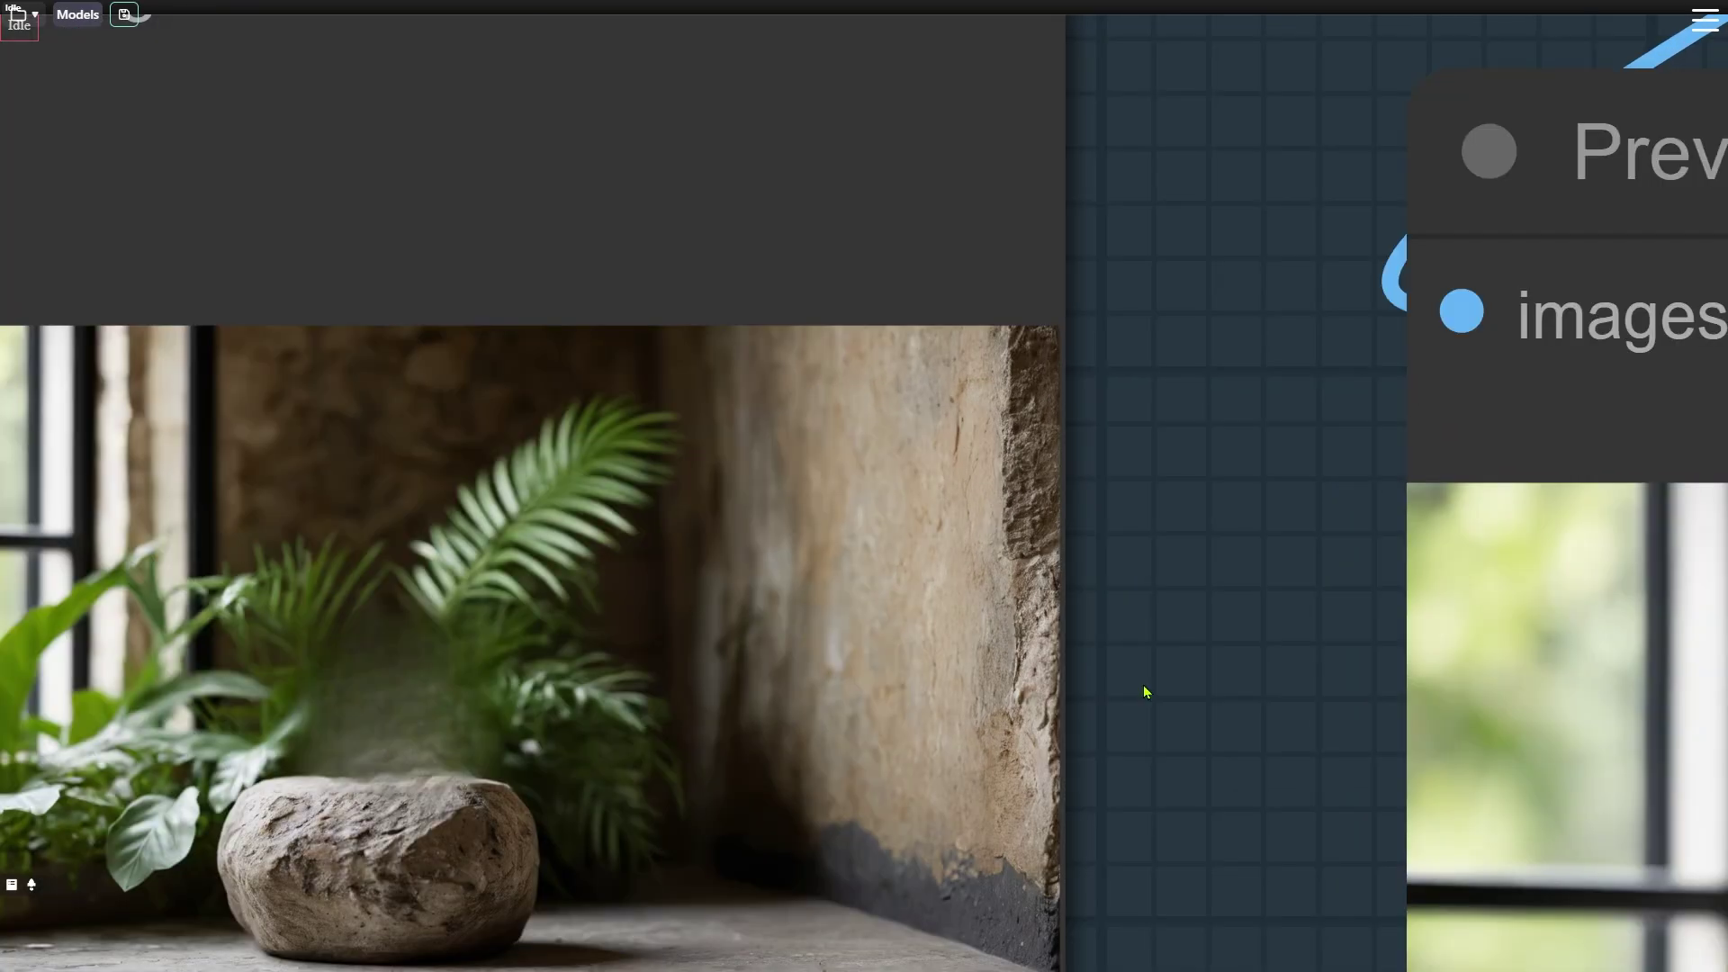
scroll(1466, 543, down, 5)
scroll(991, 538, up, 10)
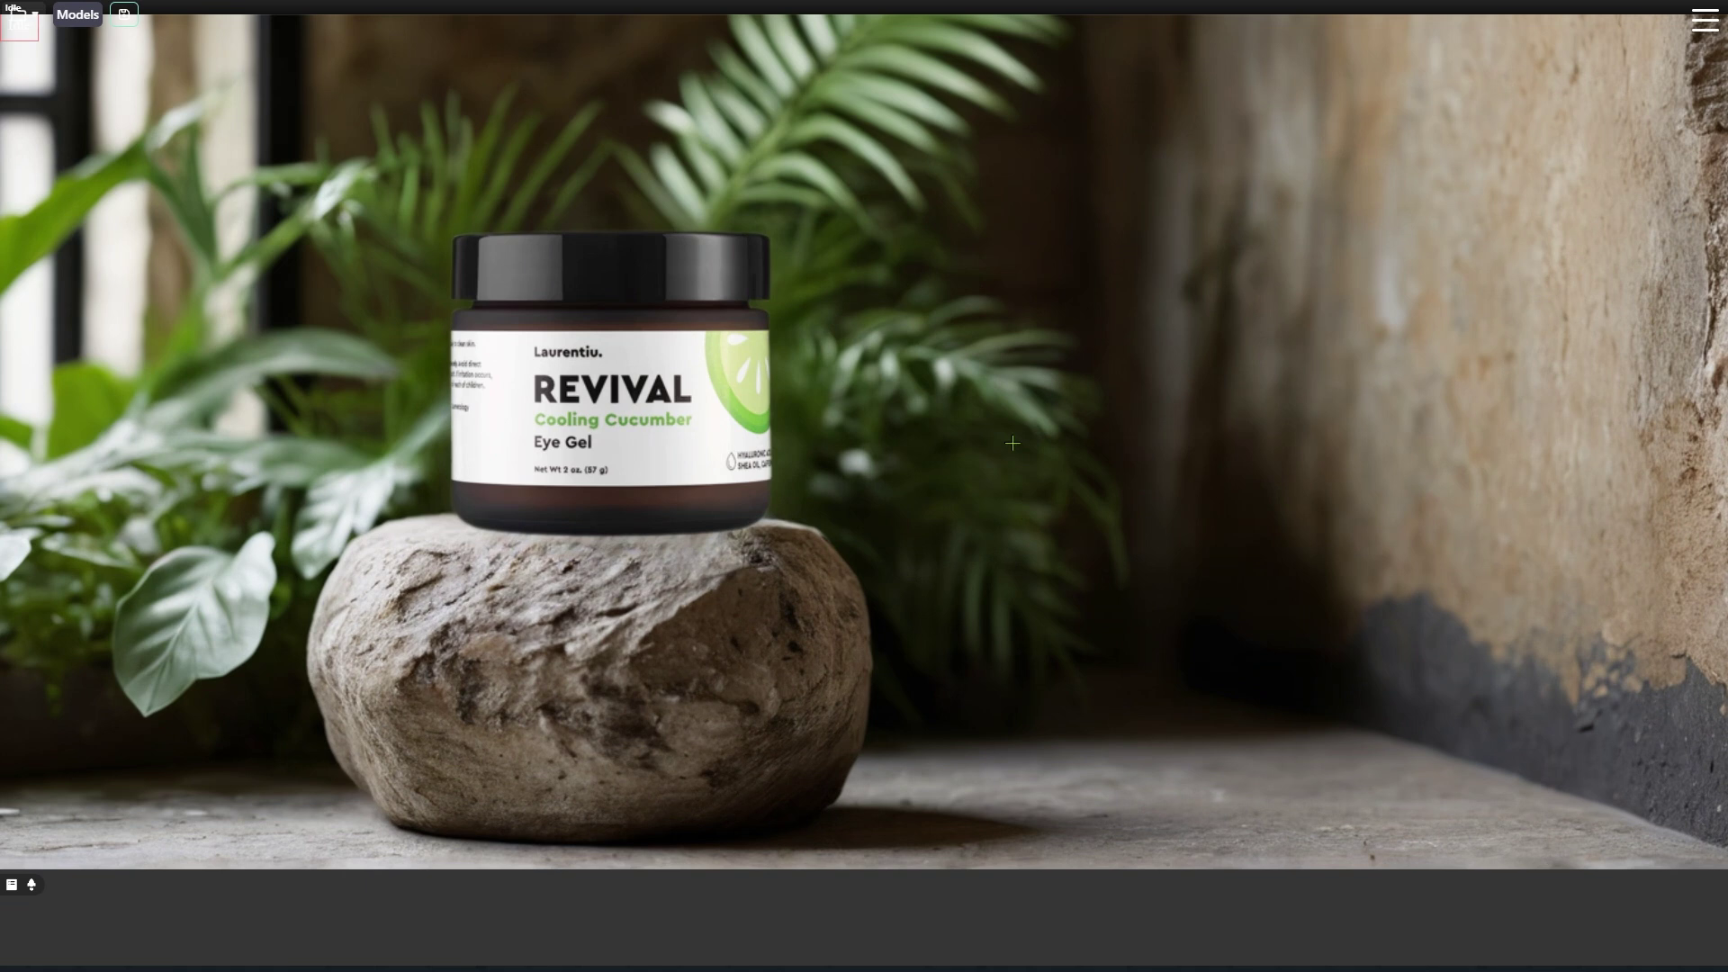
scroll(1012, 443, down, 10)
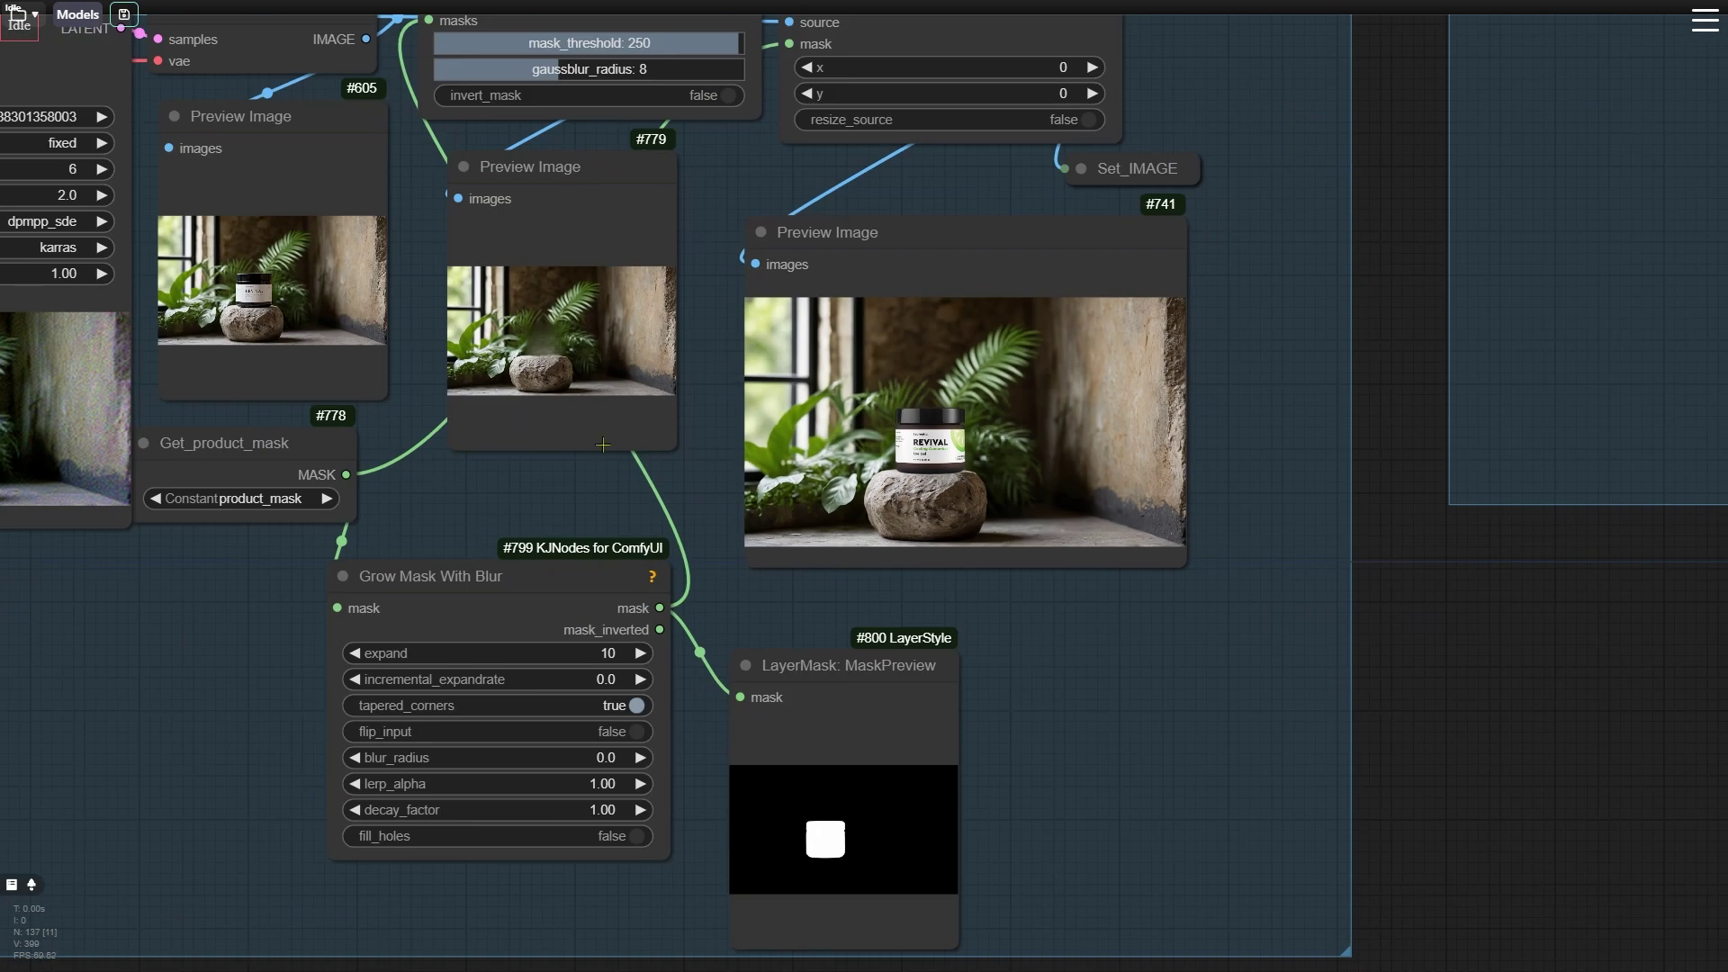
drag(524, 475, 857, 611)
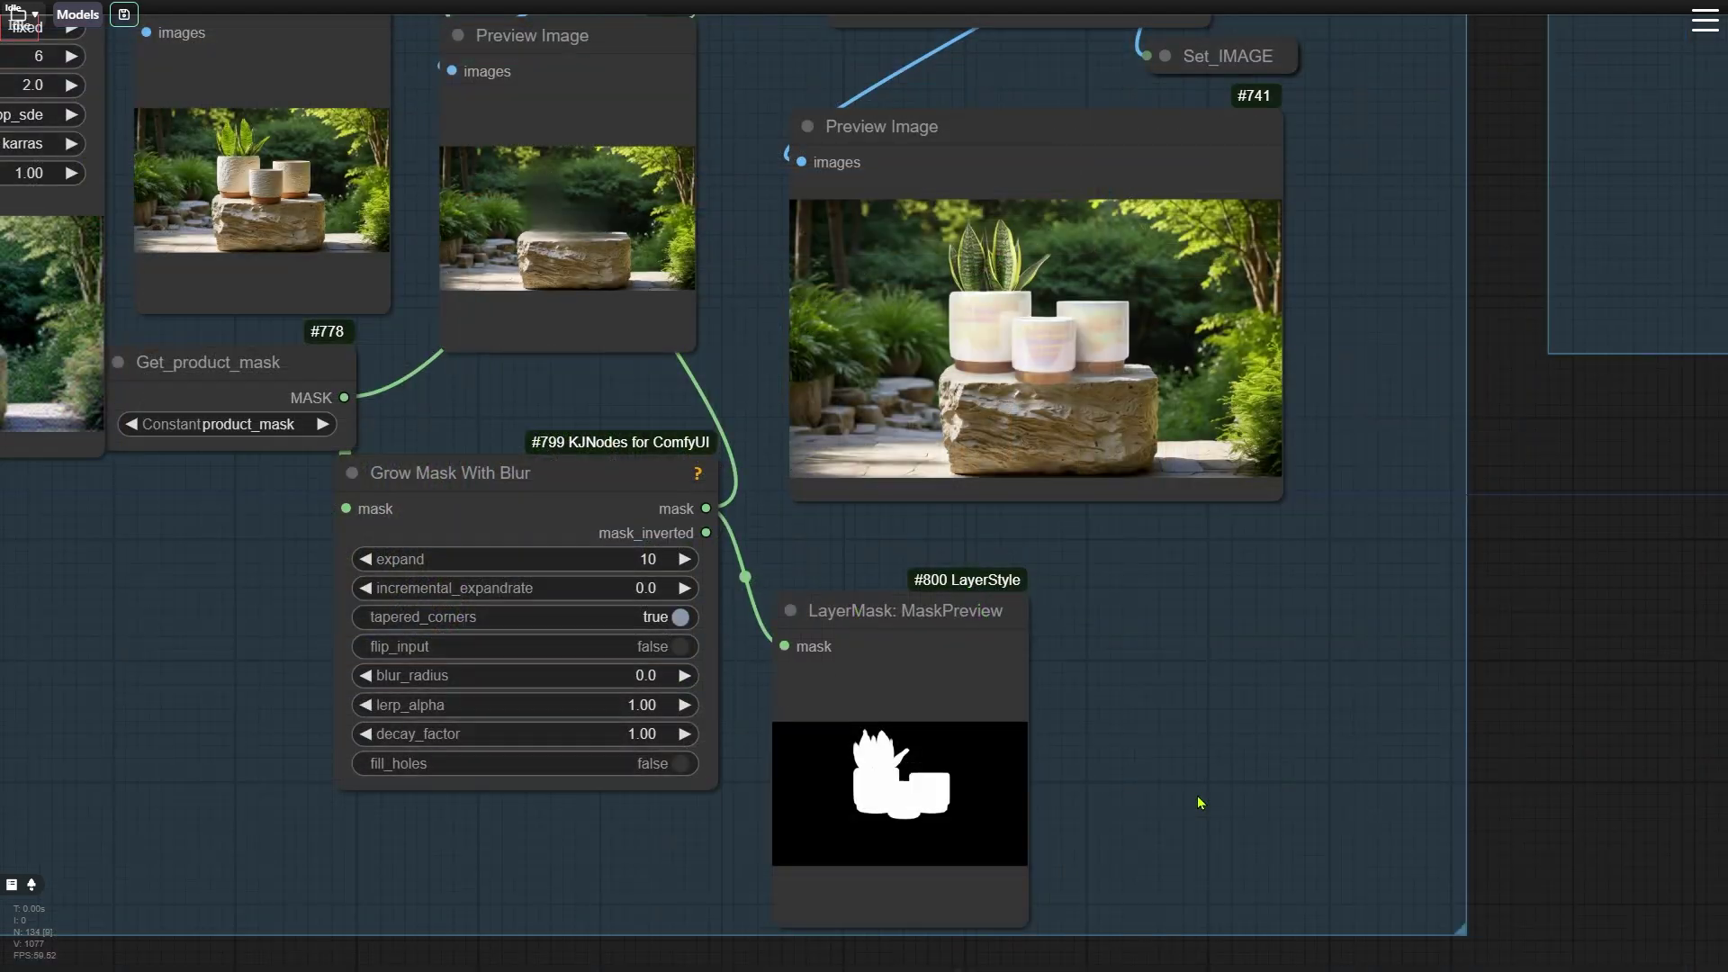
scroll(1197, 796, down, 5)
scroll(1377, 733, up, 5)
scroll(1218, 493, down, 5)
scroll(637, 796, up, 8)
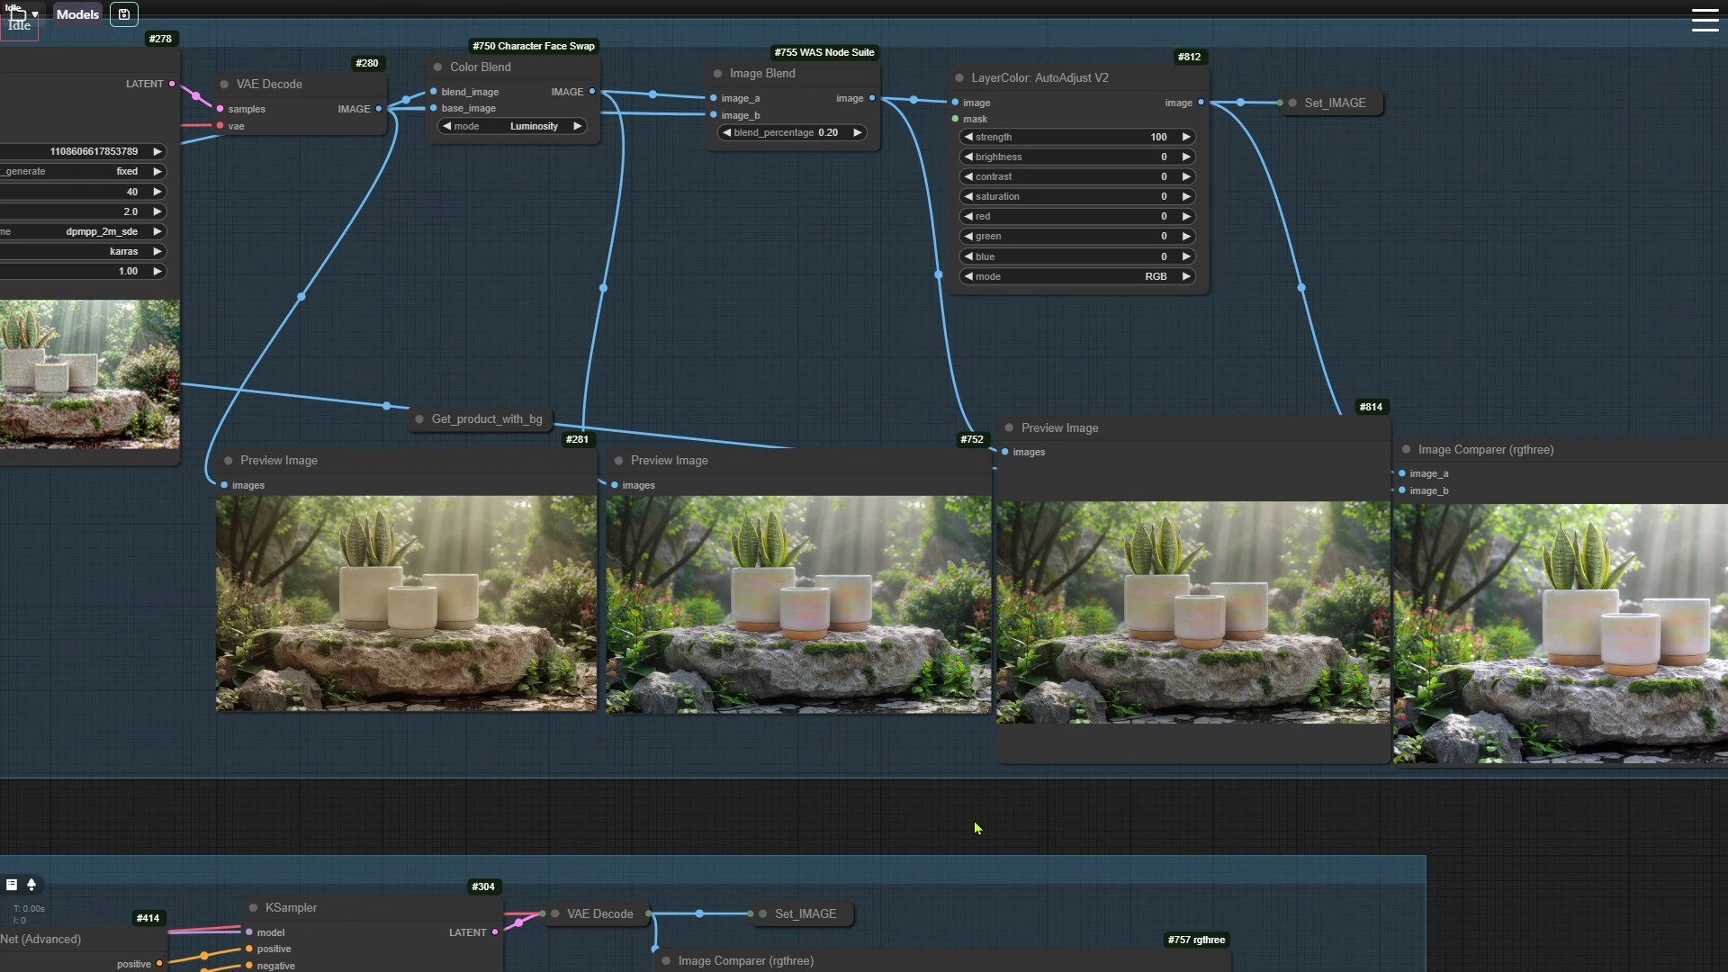
drag(975, 822, 835, 890)
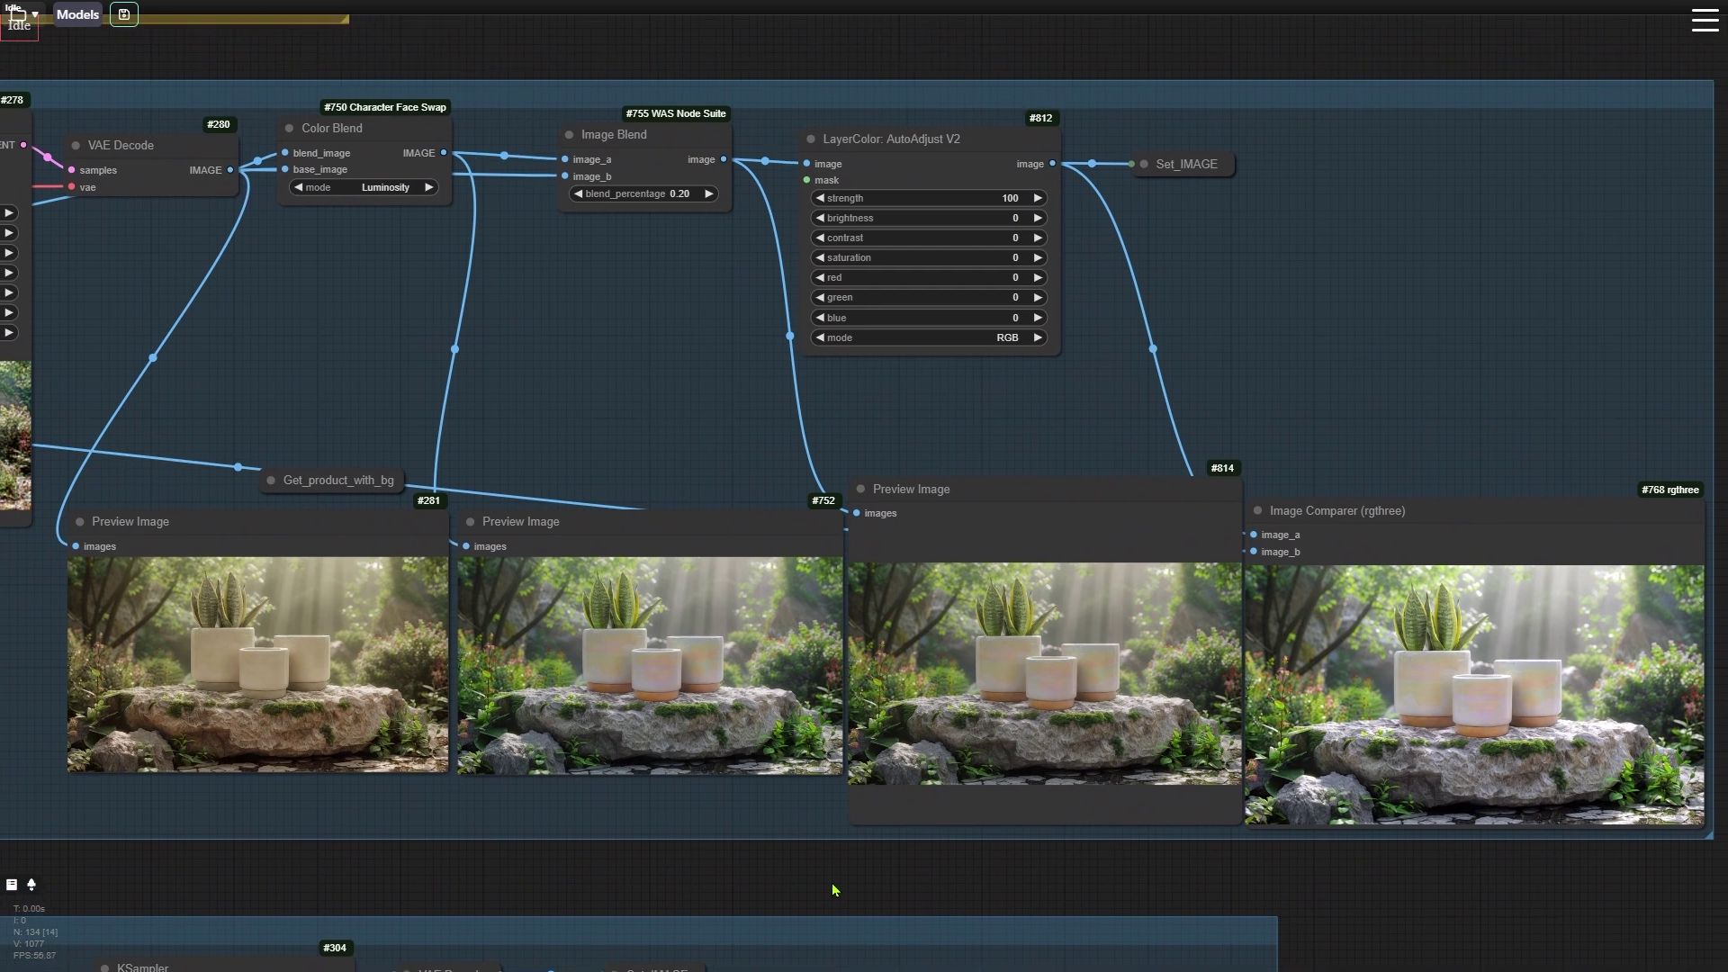